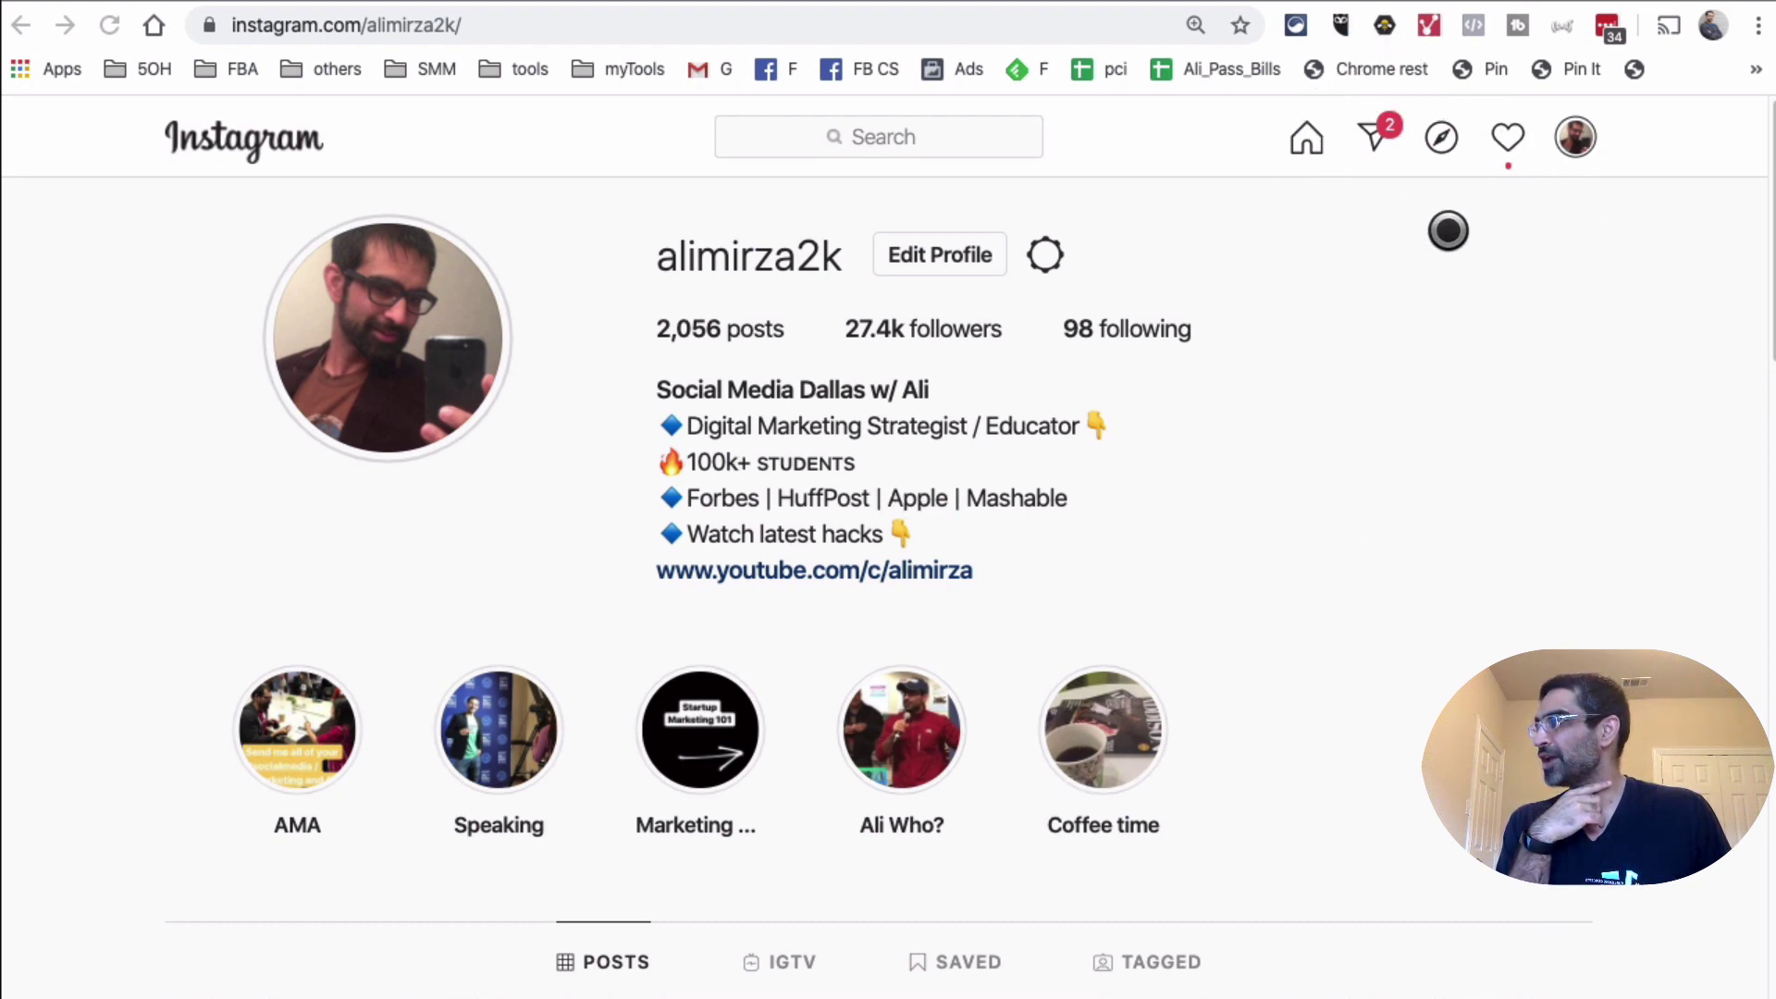
Open Instagram Direct and read the second conversation, starting with the thank-you-for-the-follow welcome message.
click(1374, 137)
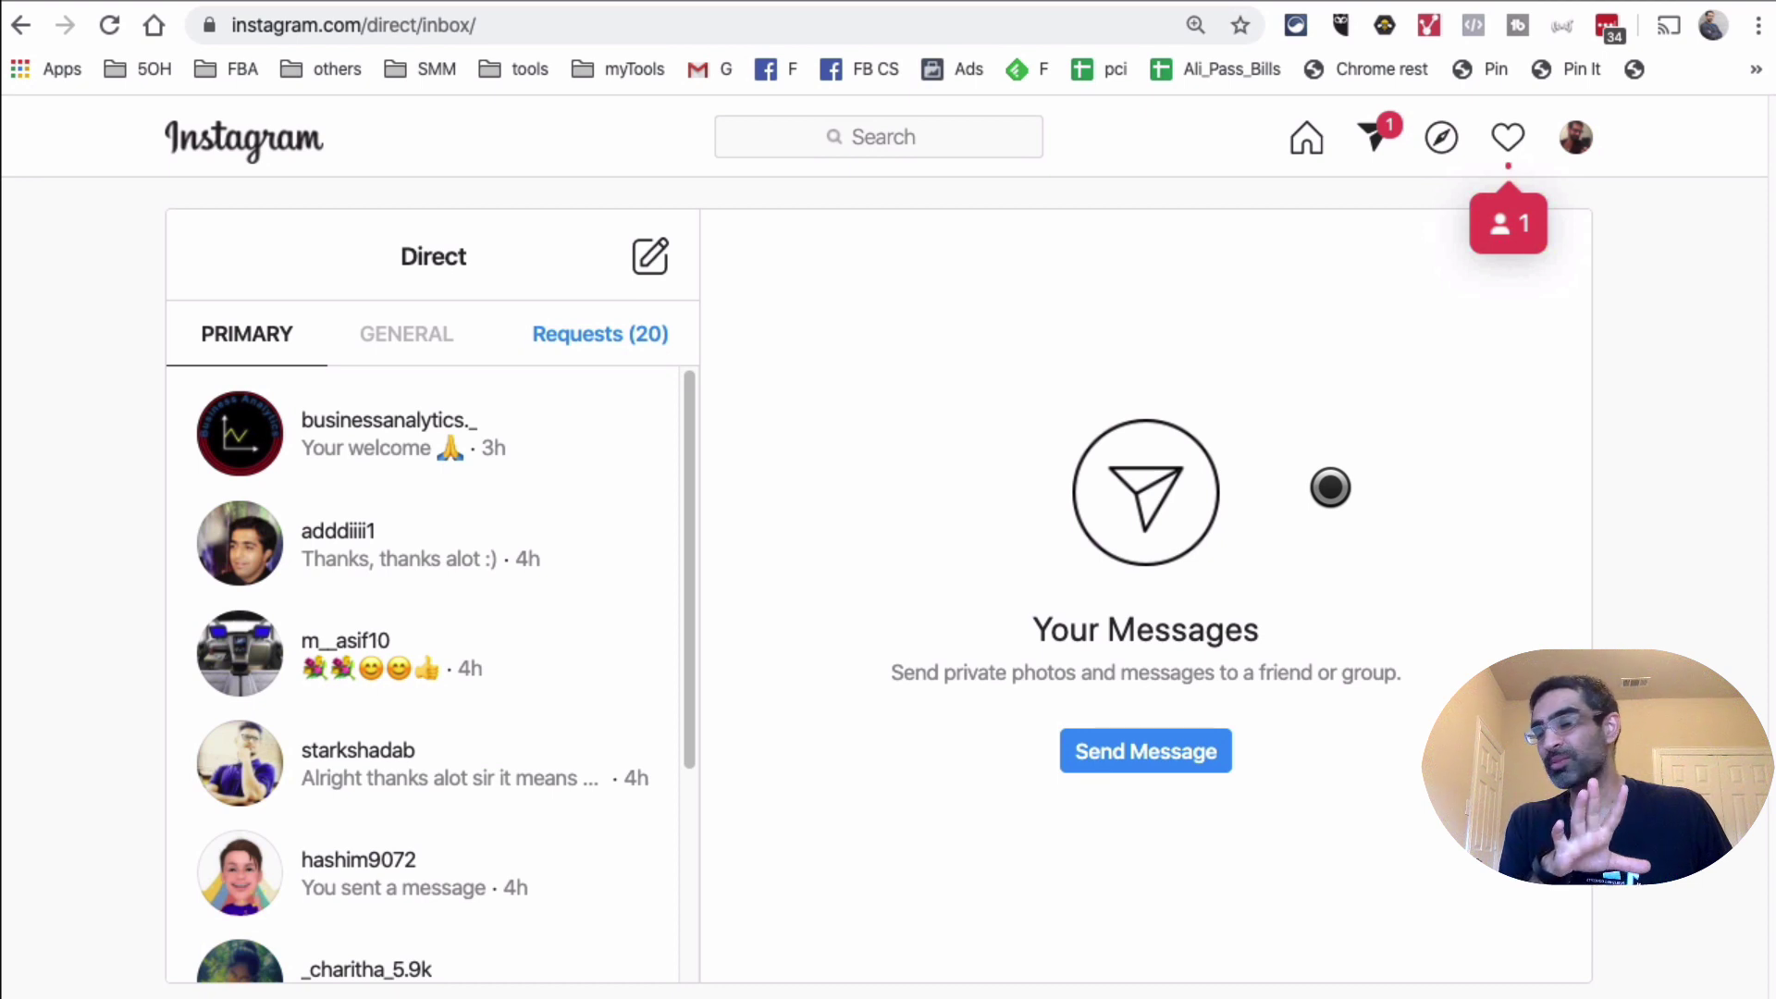
click(504, 521)
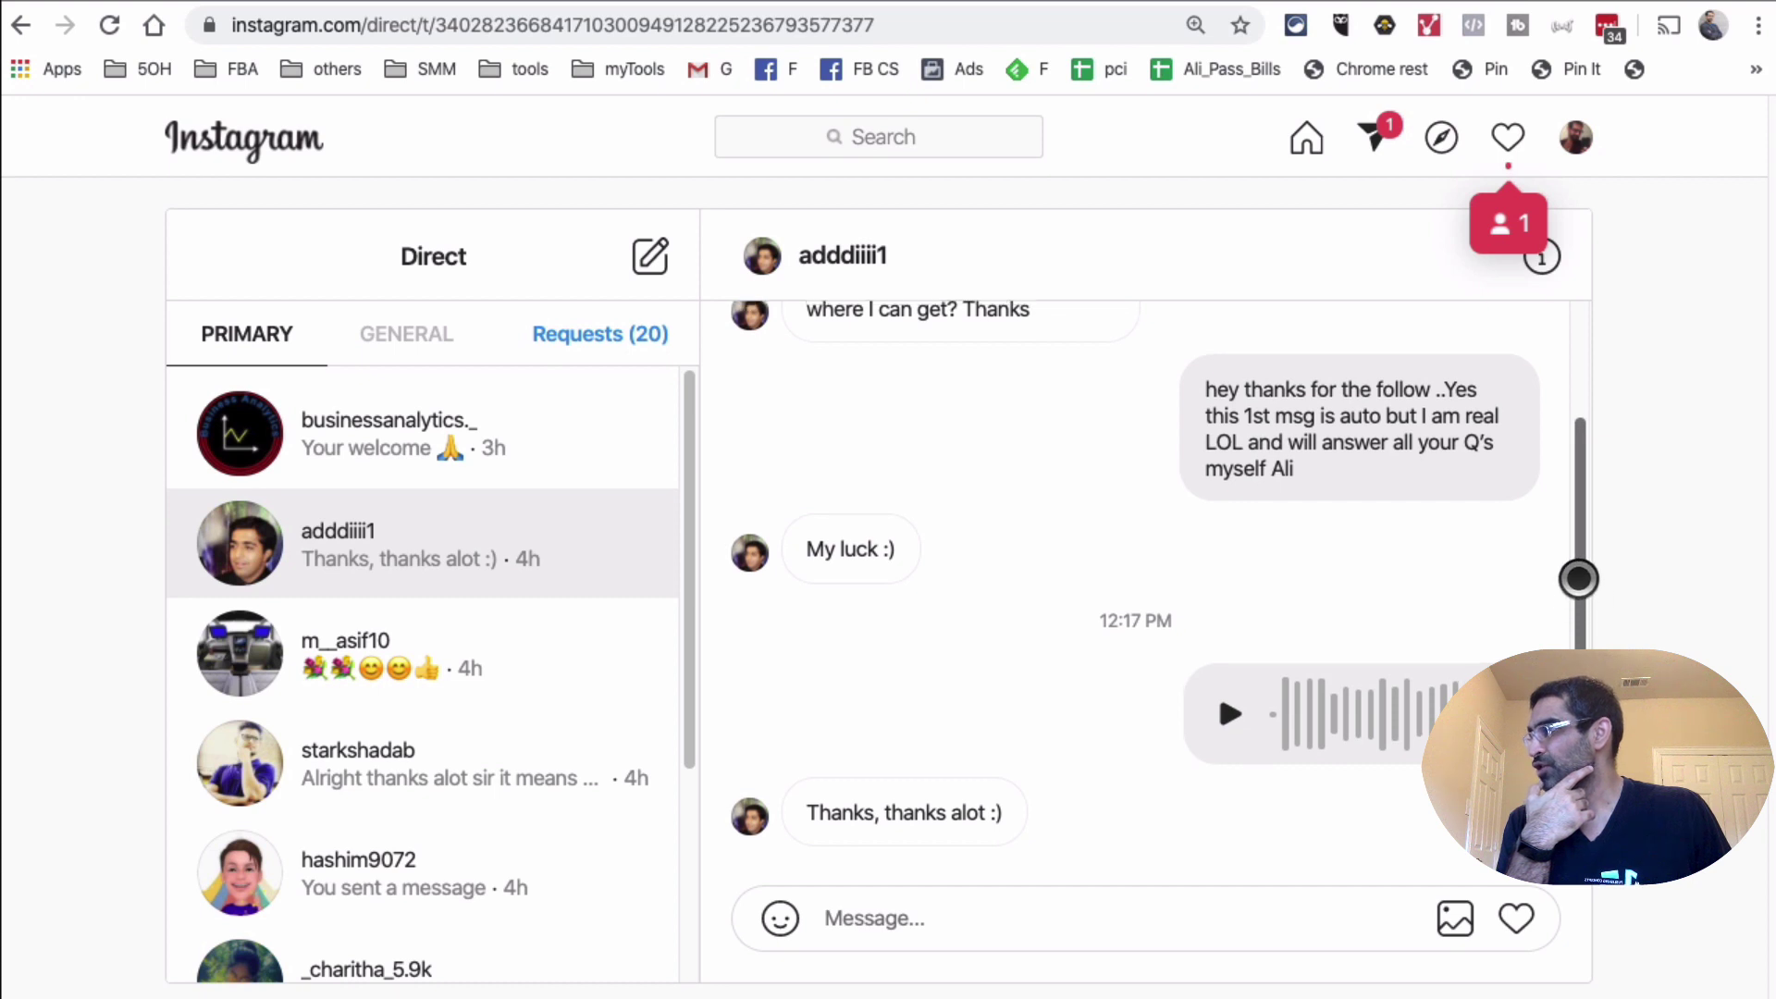
drag(1579, 579, 1597, 630)
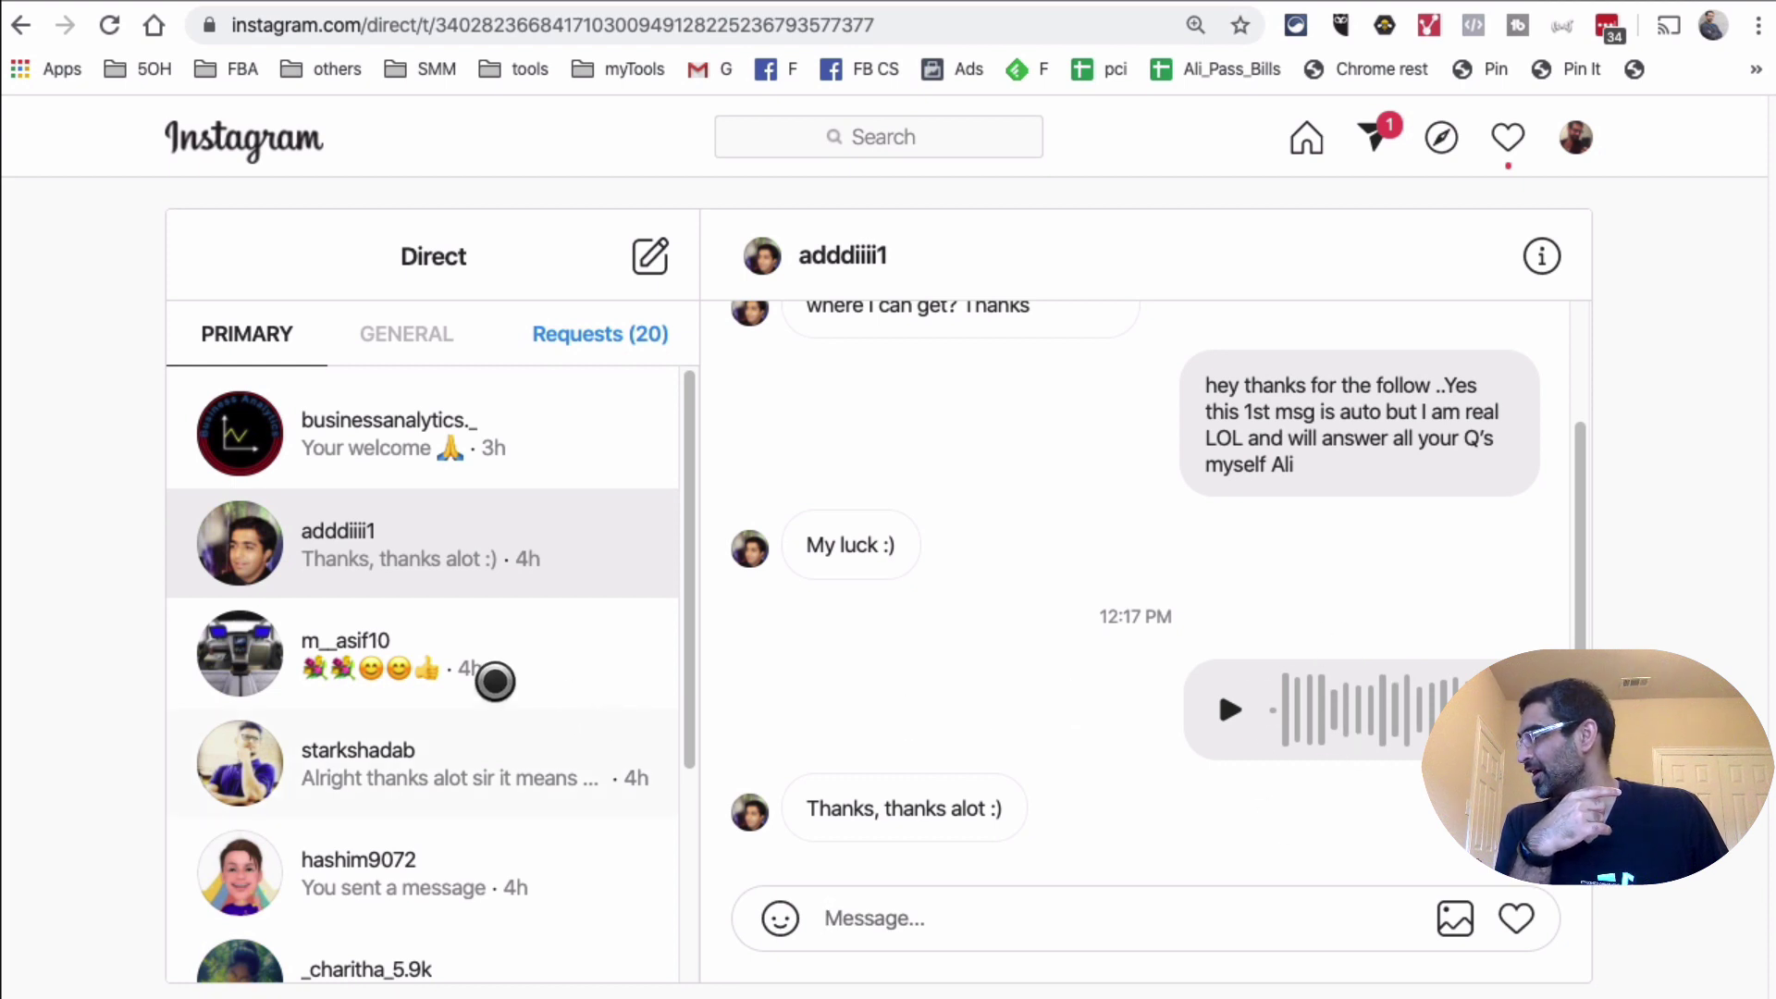
Open the third conversation and review the follower's flower-and-smiley reply to the welcome message.
click(460, 652)
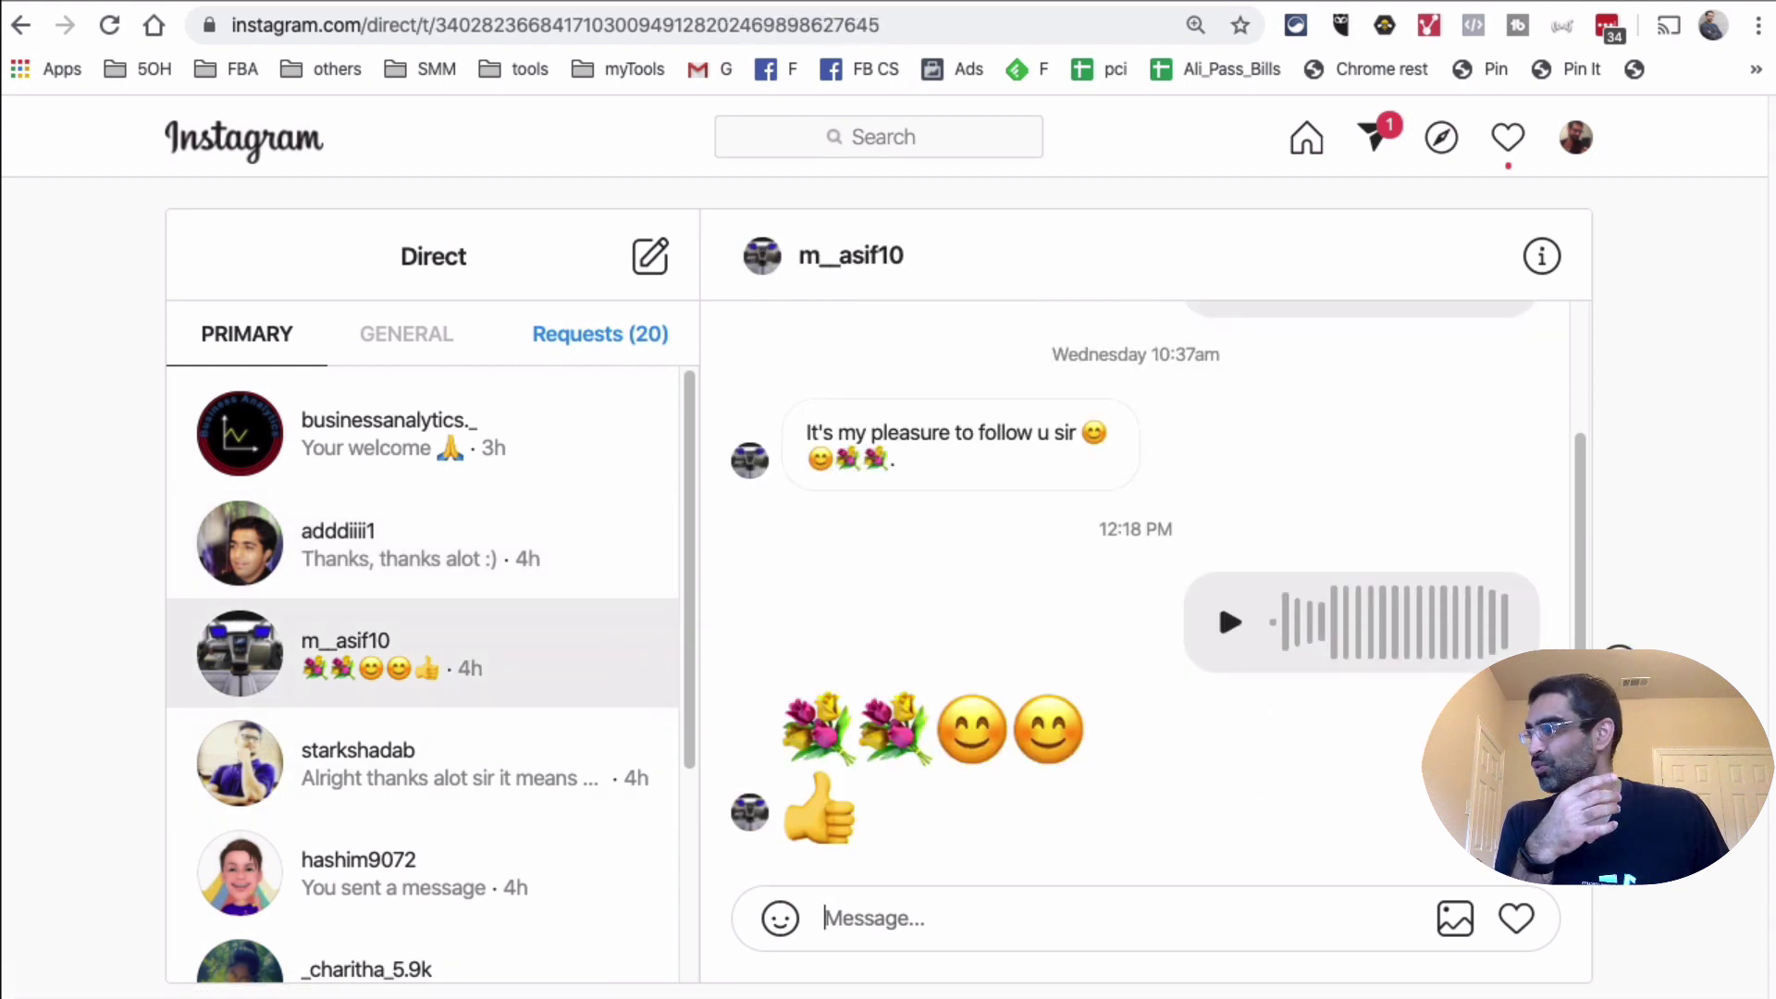
drag(1580, 647, 1558, 461)
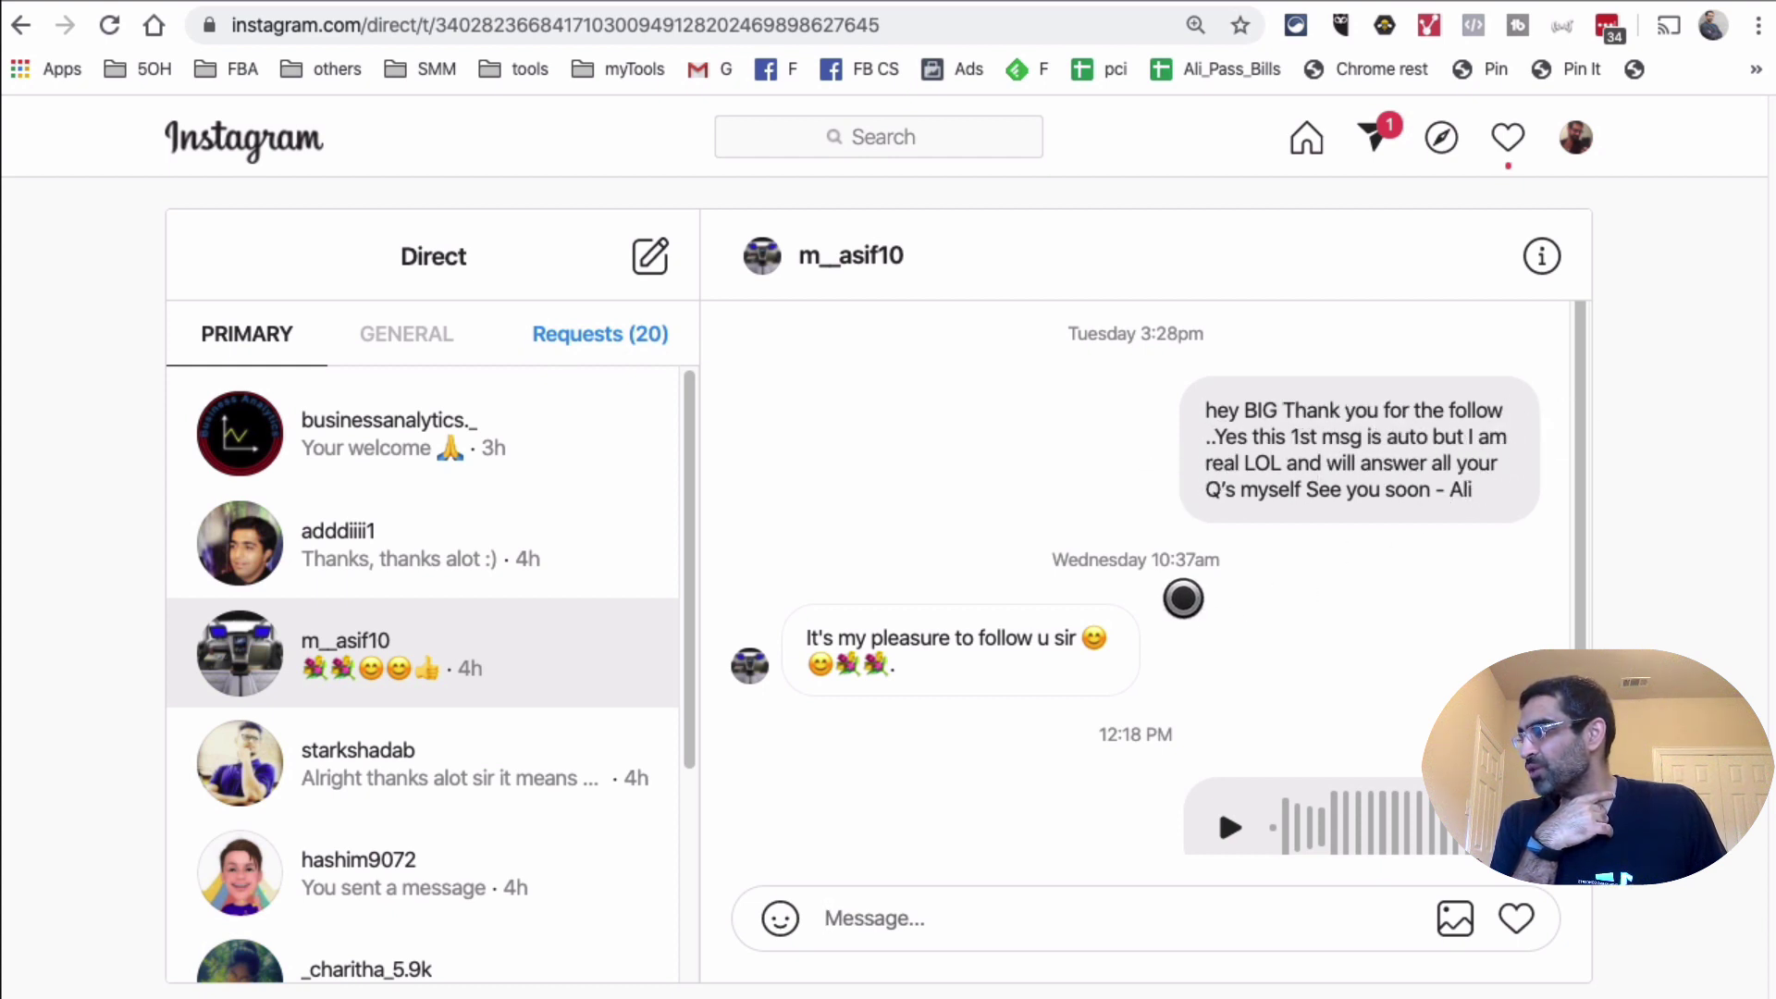
scroll(1578, 634, down, 4)
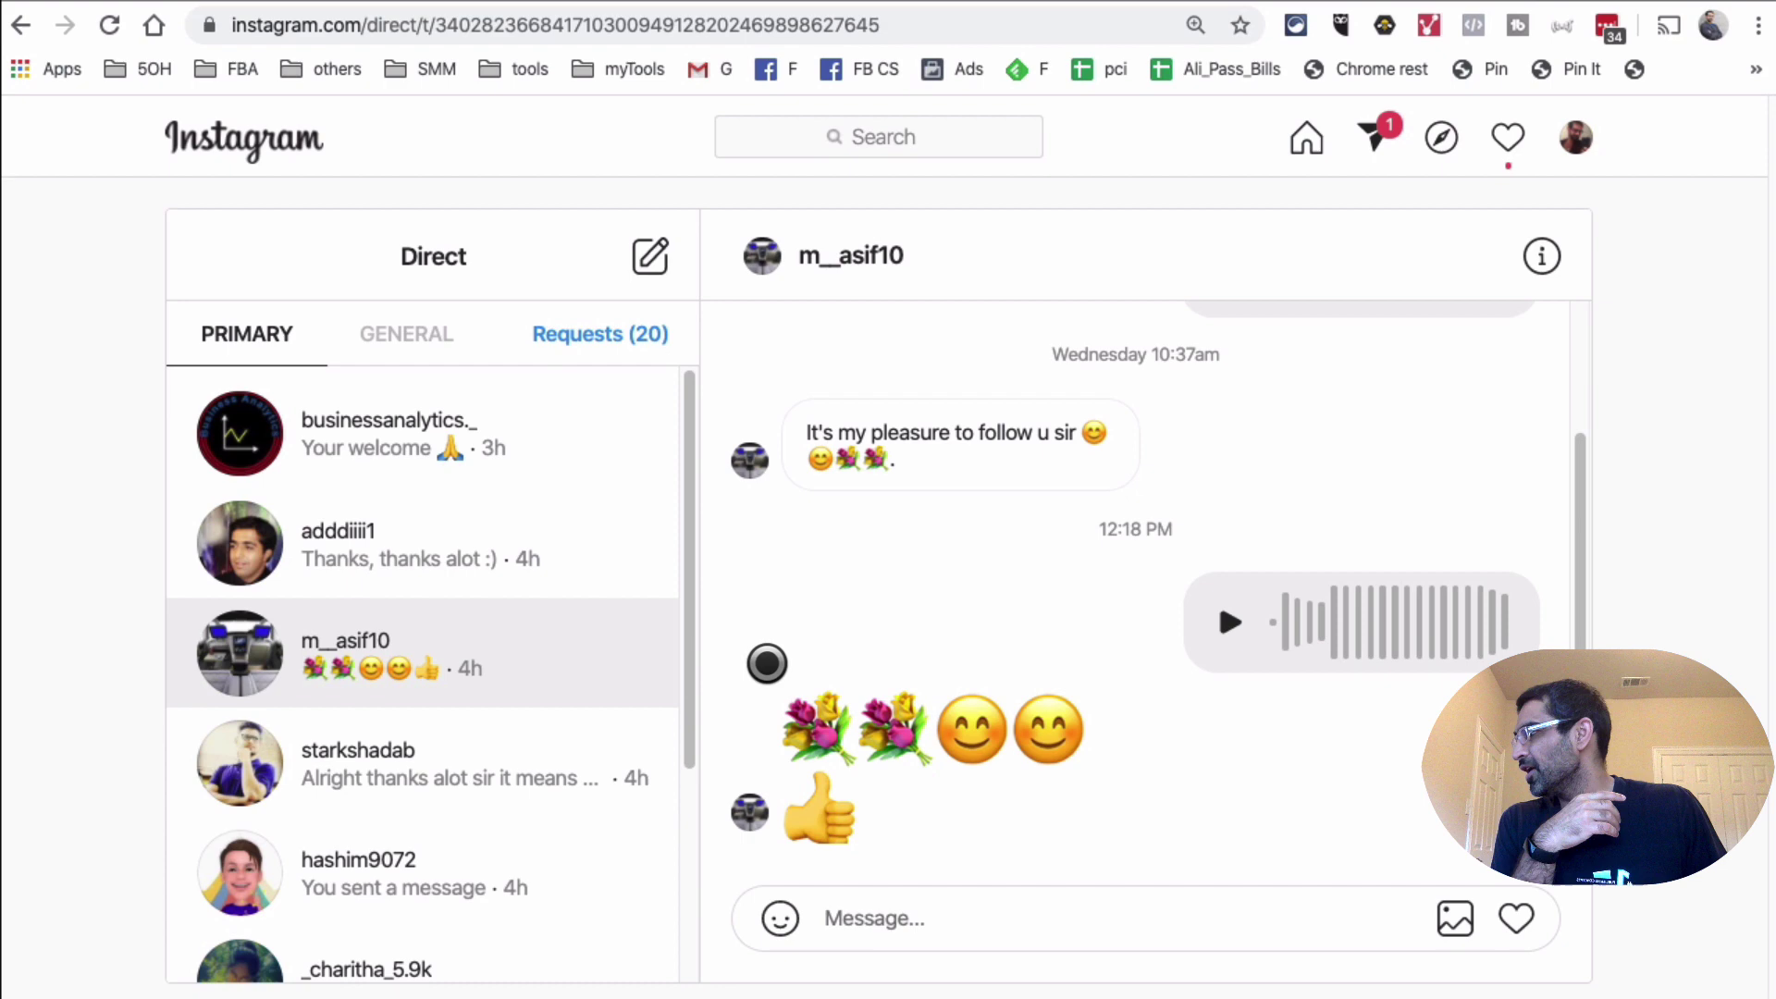
Open the fourth conversation and review its welcome message, career question, voice replies and thanks.
click(444, 777)
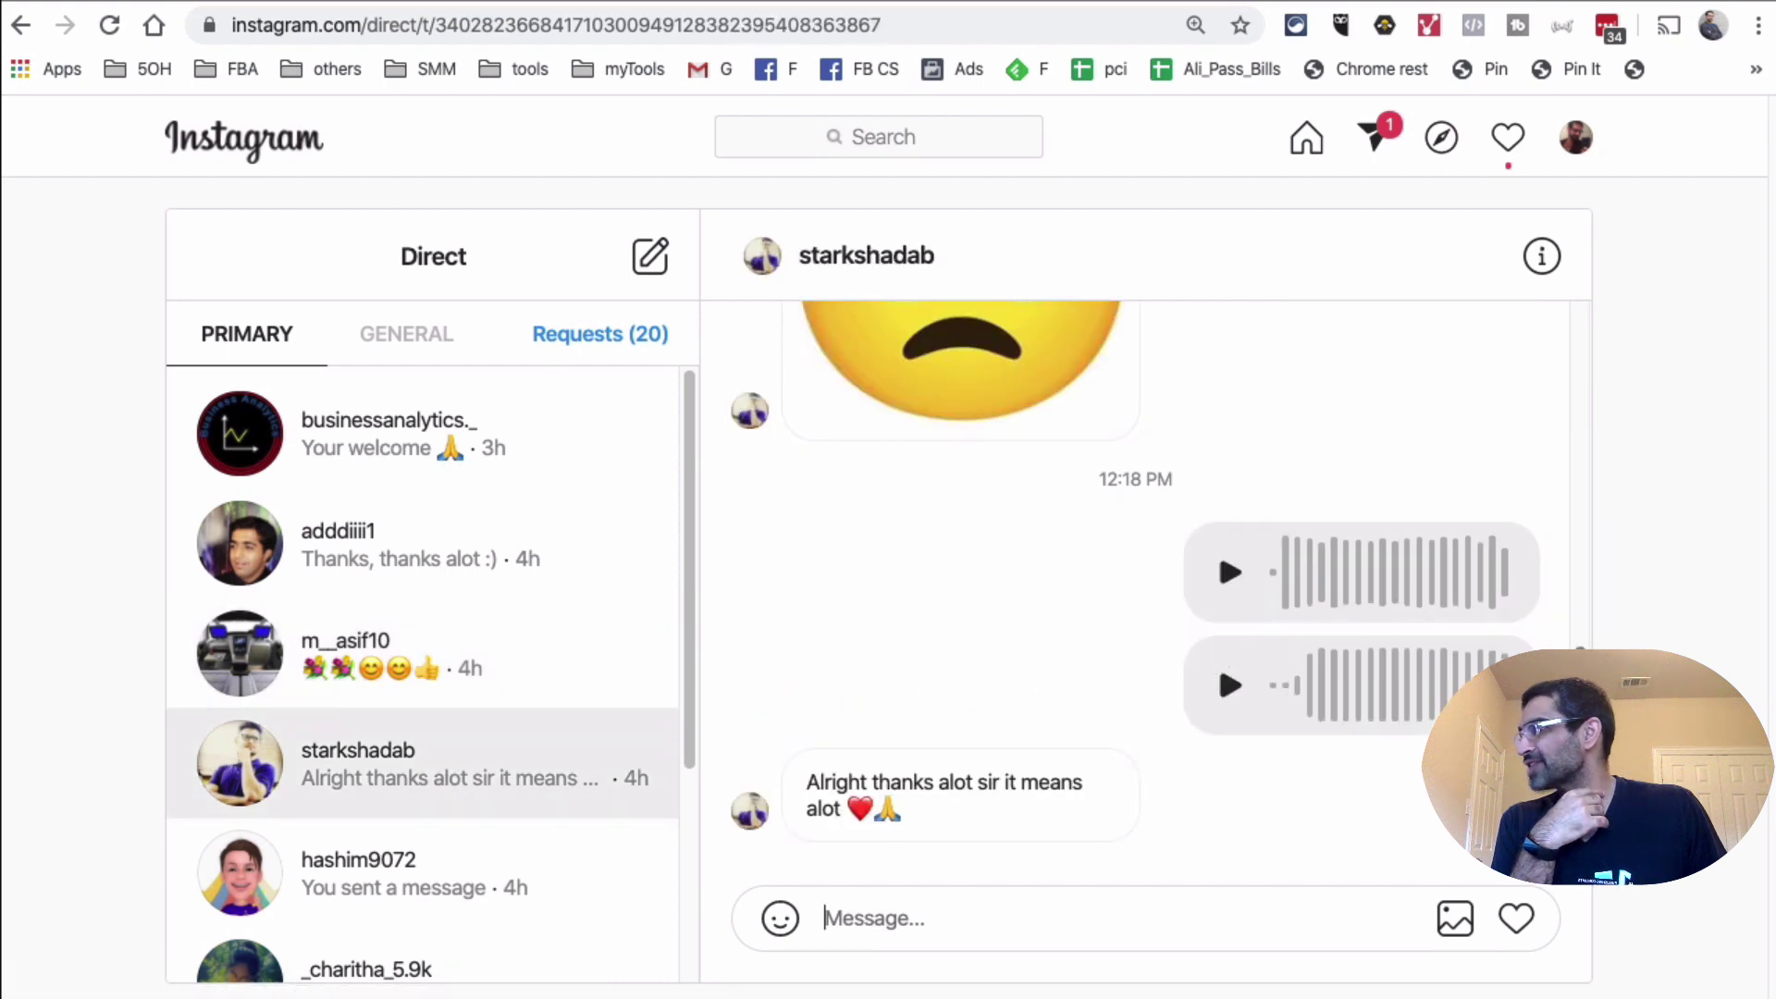
drag(1586, 635, 1578, 325)
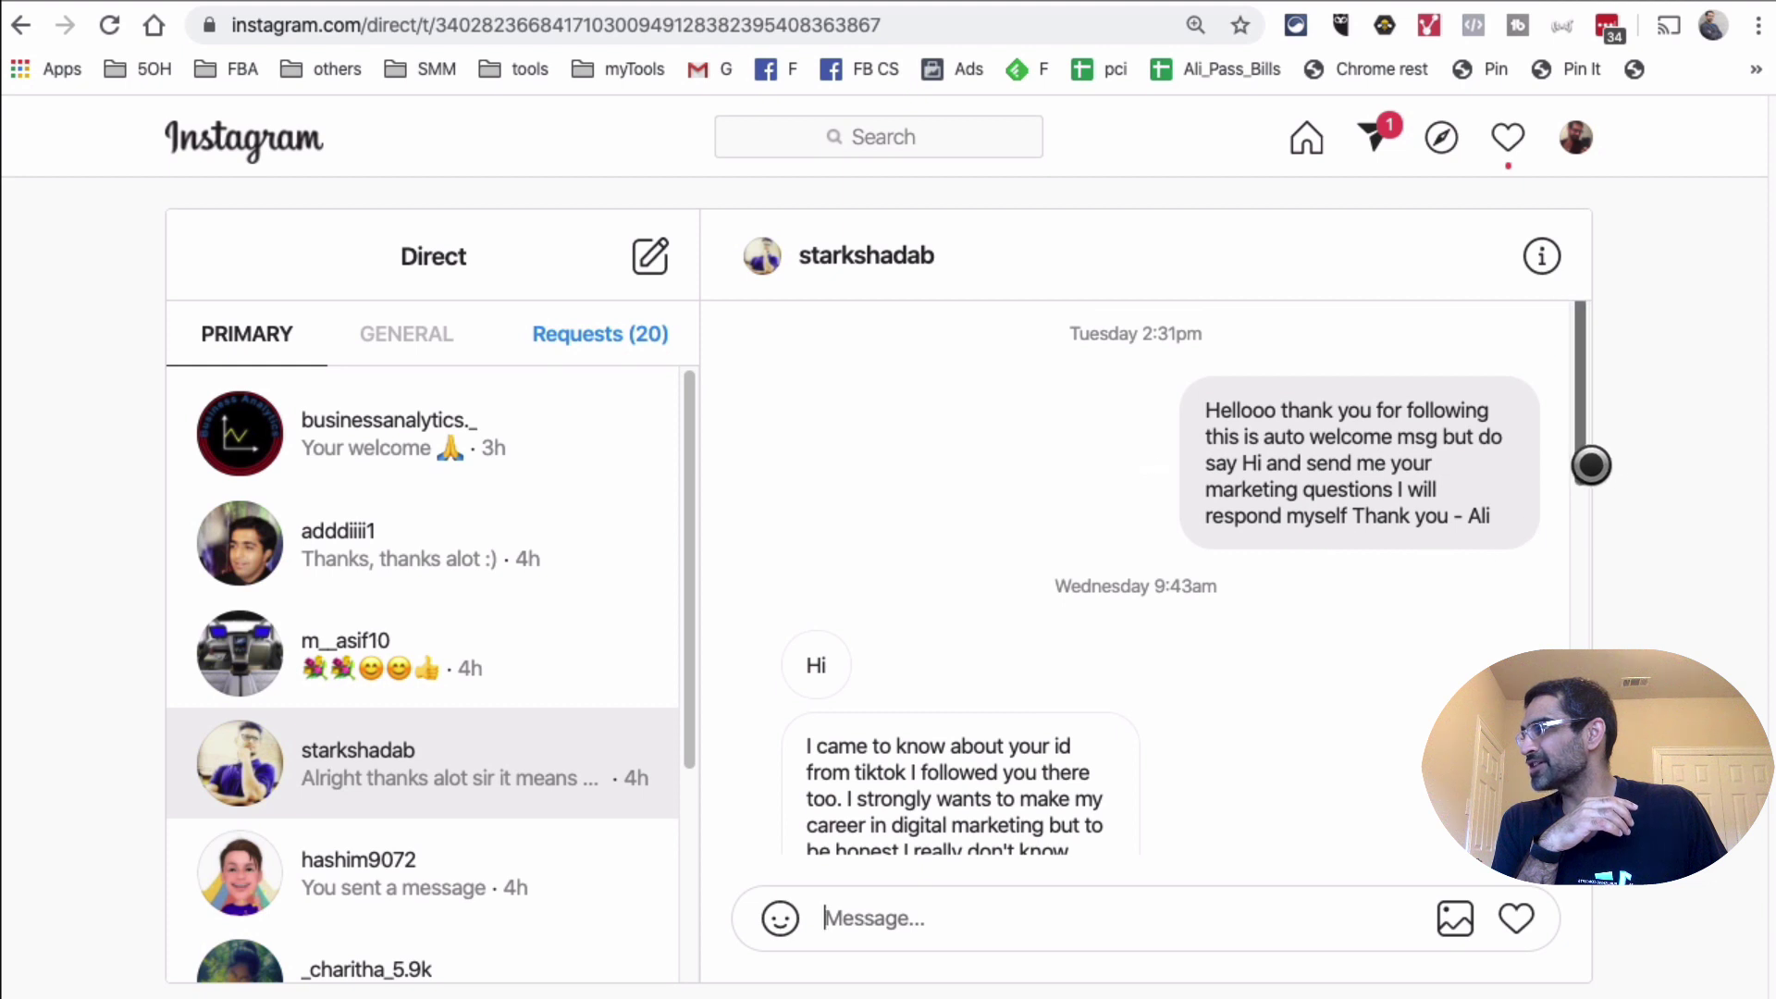
drag(1590, 463, 1598, 786)
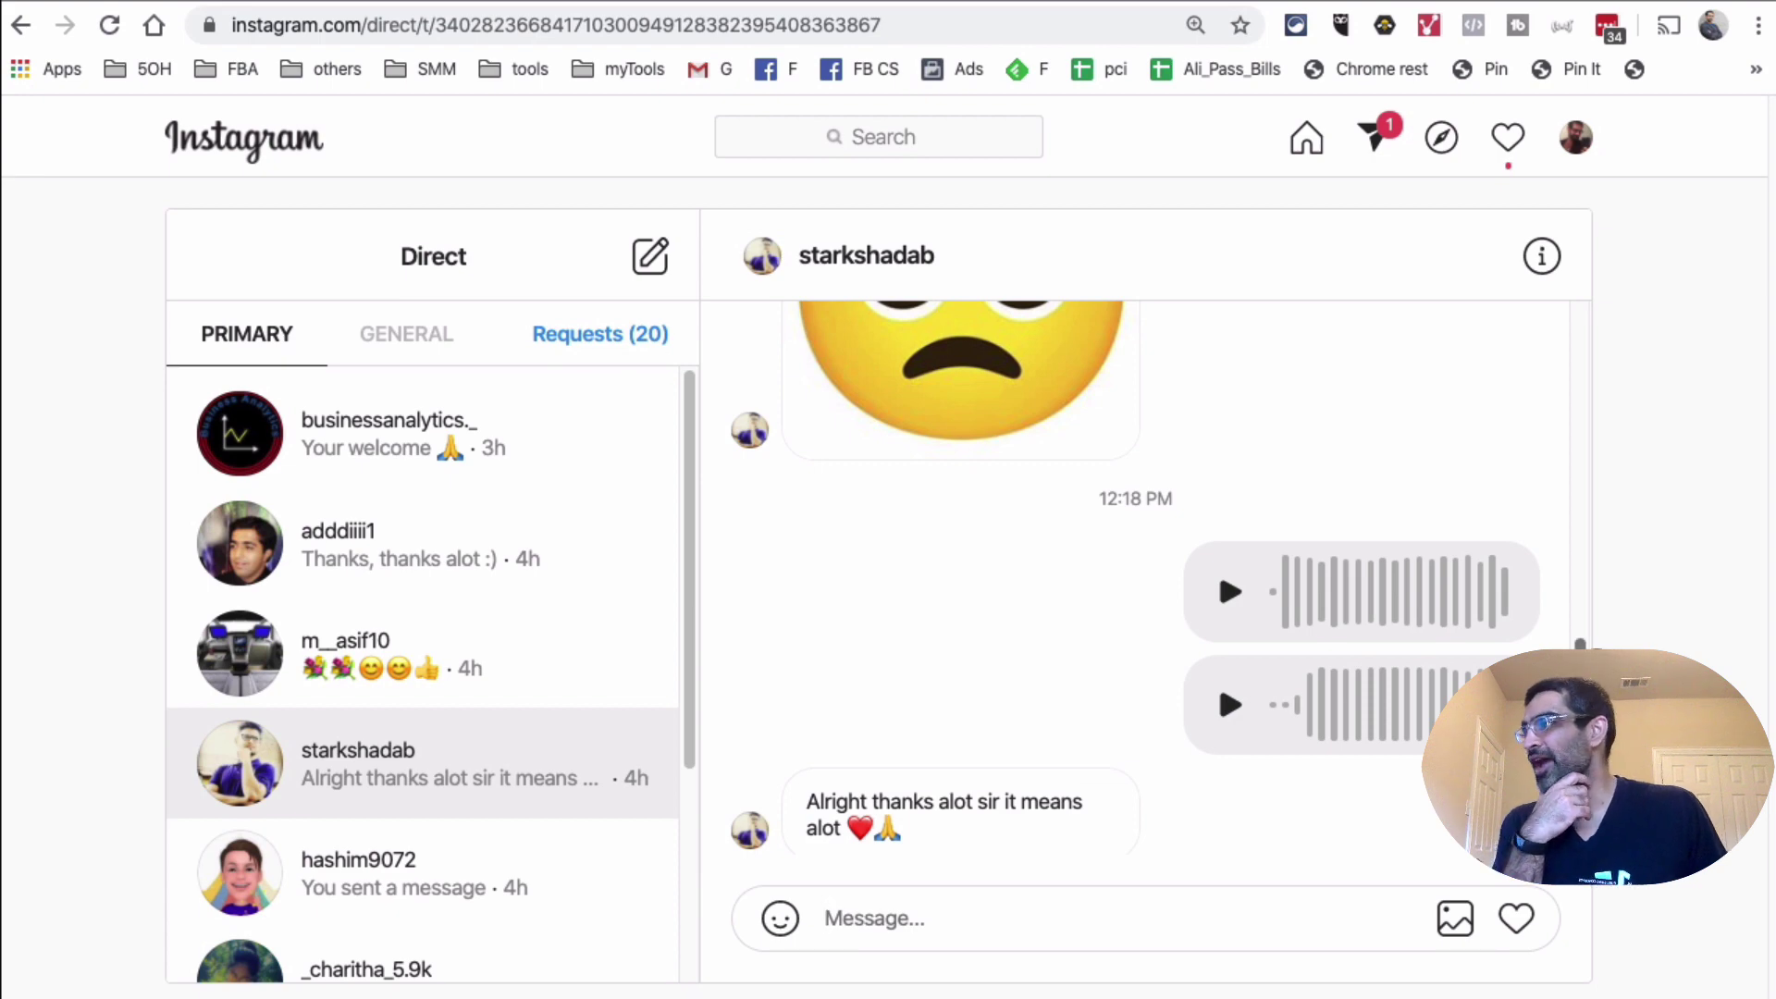
drag(1580, 642, 1554, 367)
drag(1310, 428, 1447, 504)
drag(1582, 439, 1609, 935)
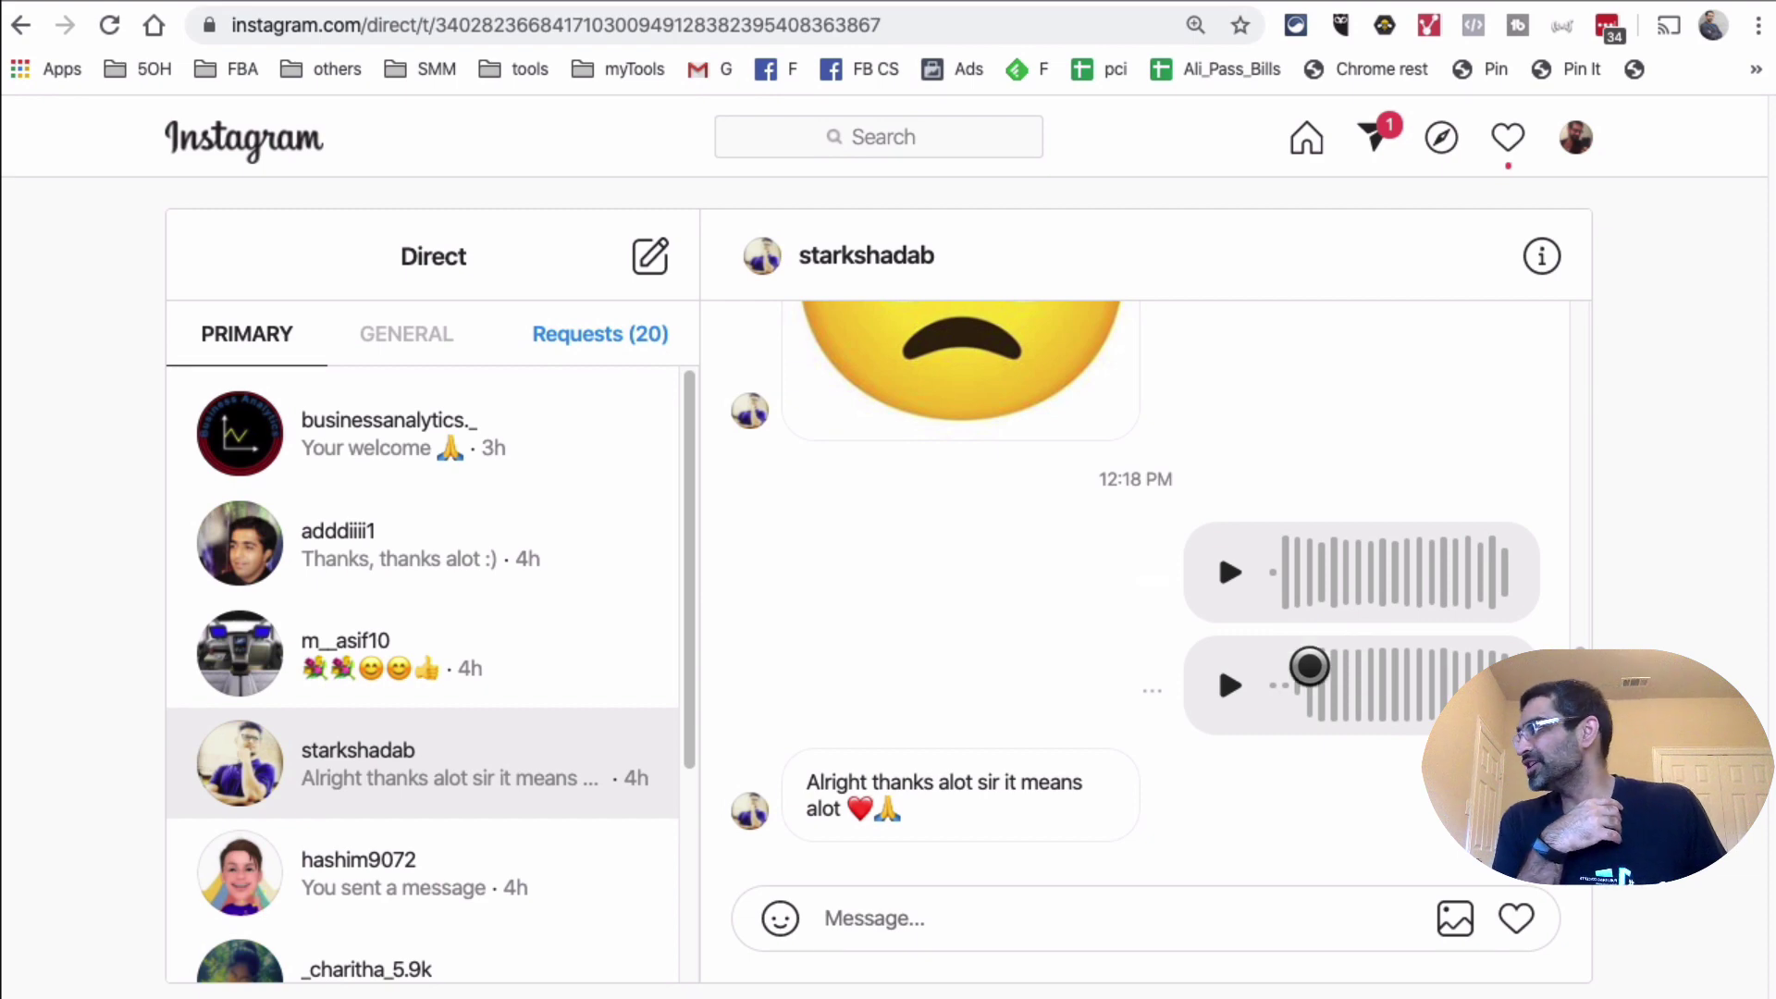
Review the fifth conversation's welcome-message exchange, then return to the Instagram home feed.
click(429, 828)
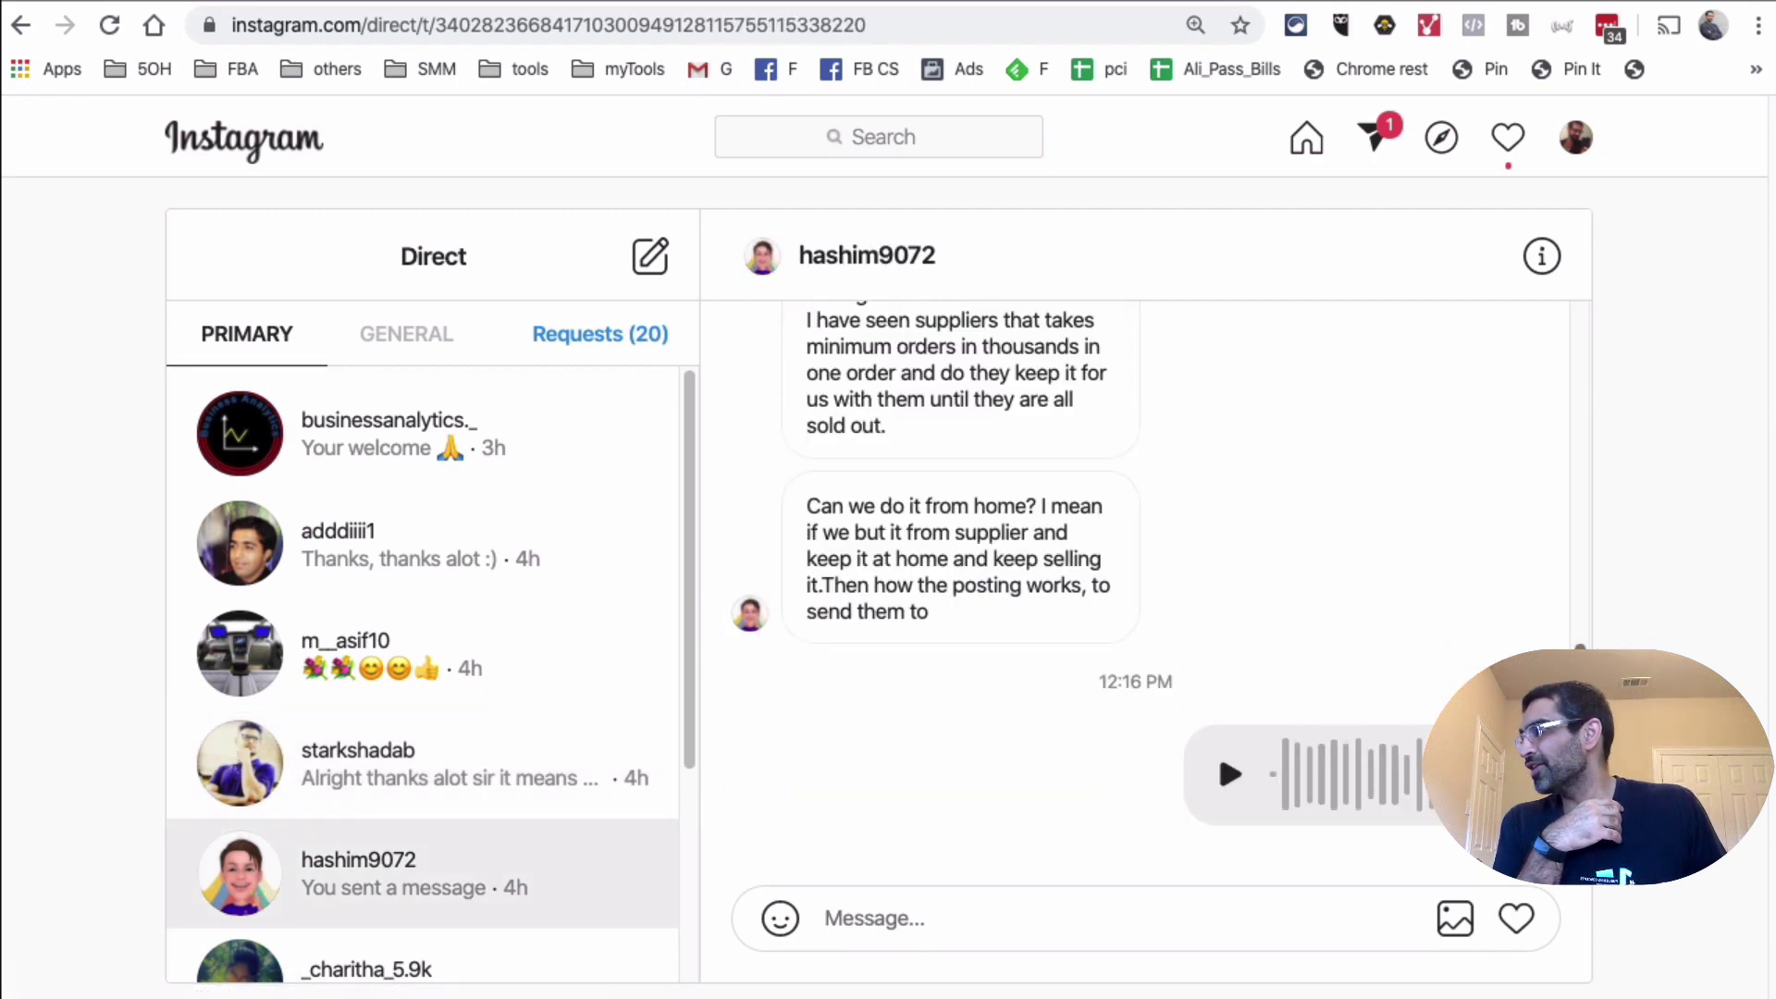
drag(1582, 648, 1589, 408)
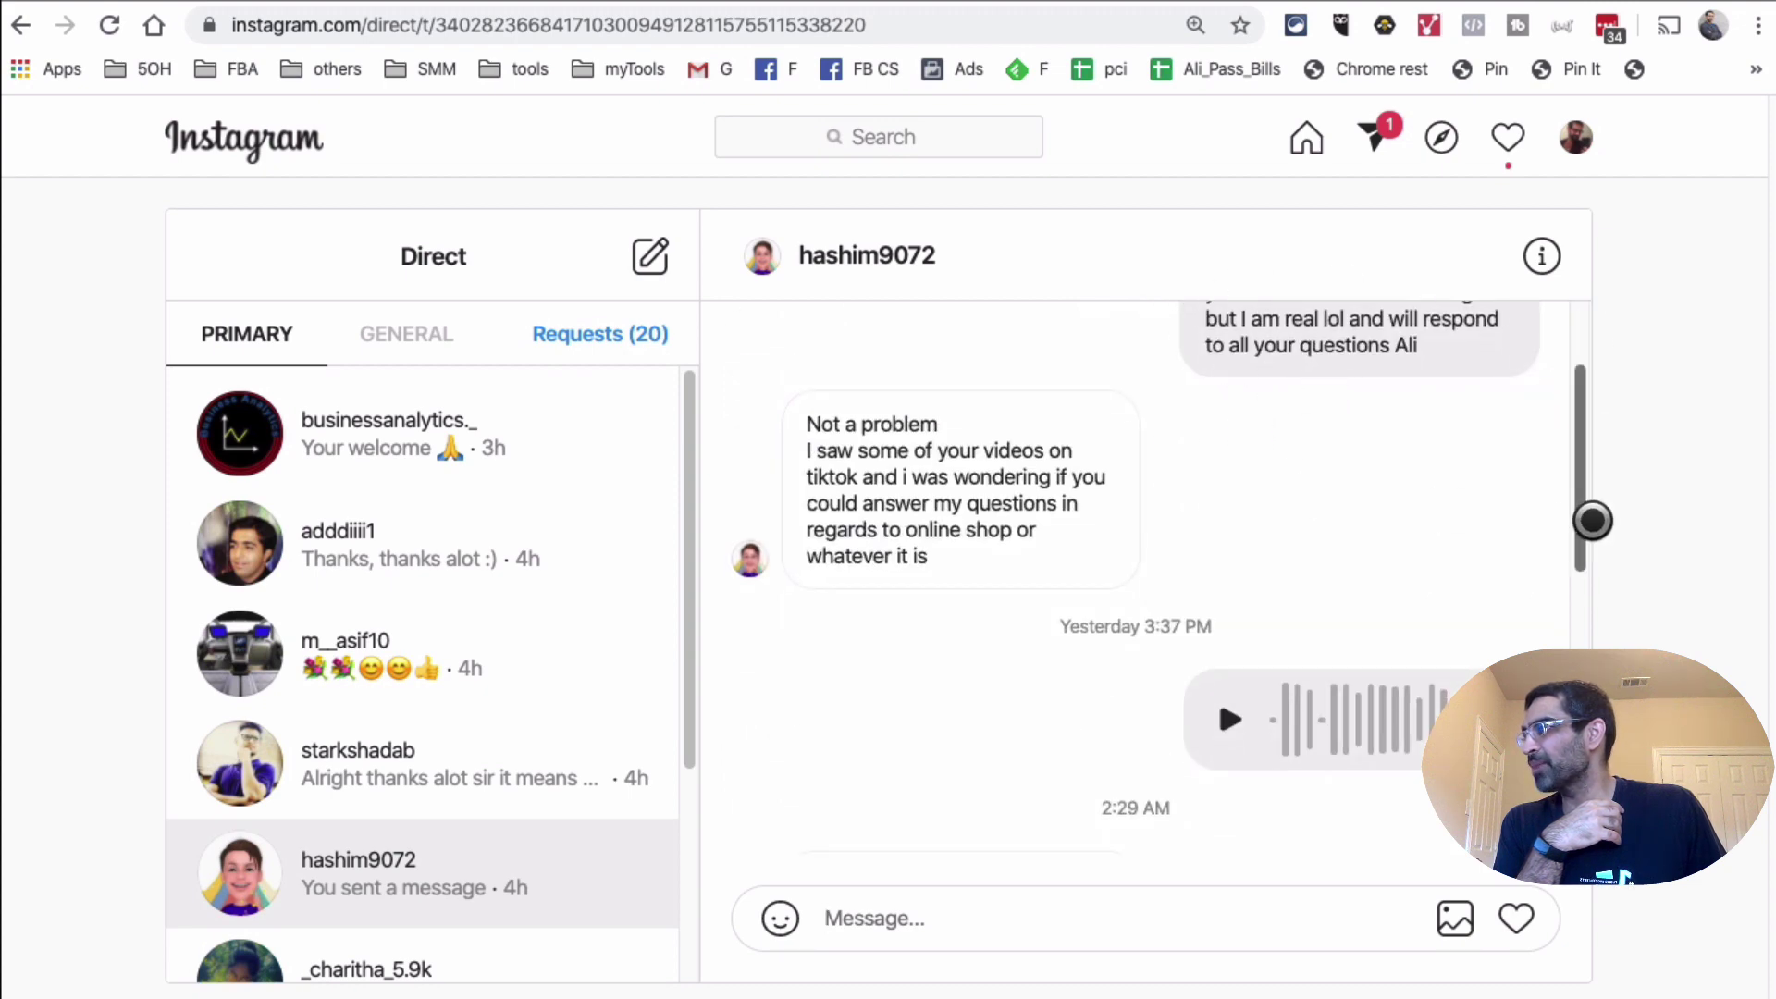
drag(1589, 519, 1589, 803)
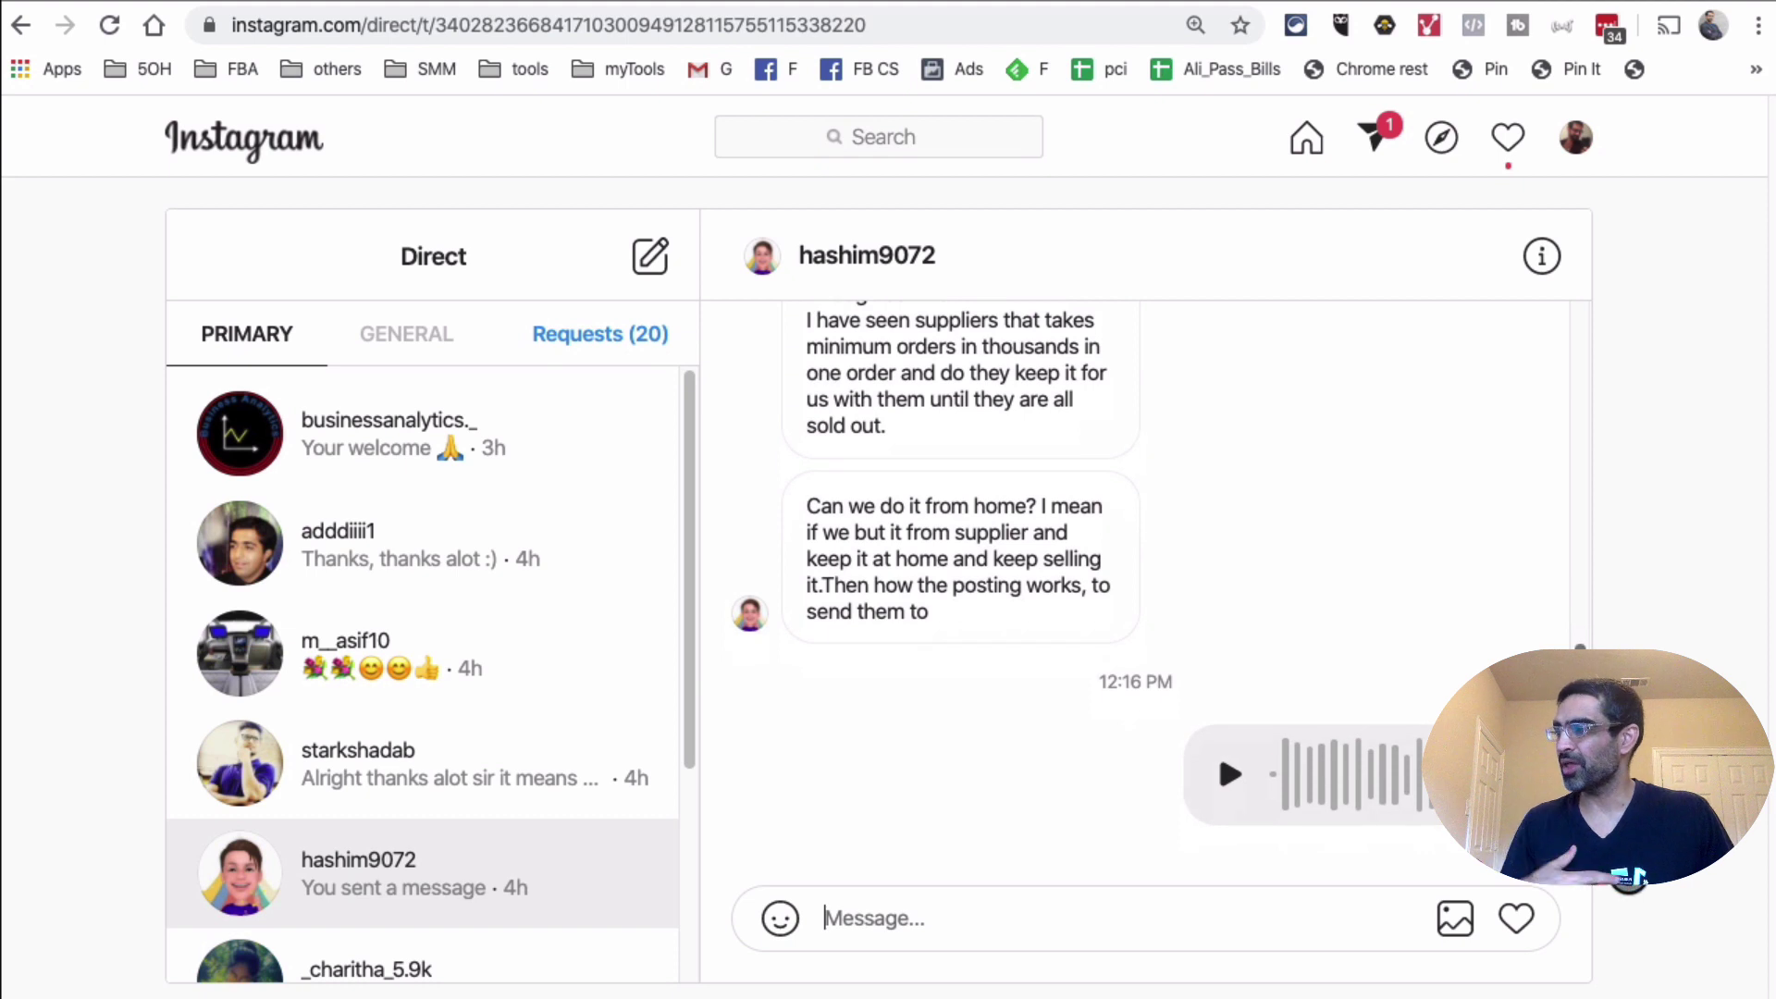
scroll(496, 745, down, 2)
scroll(524, 648, up, 2)
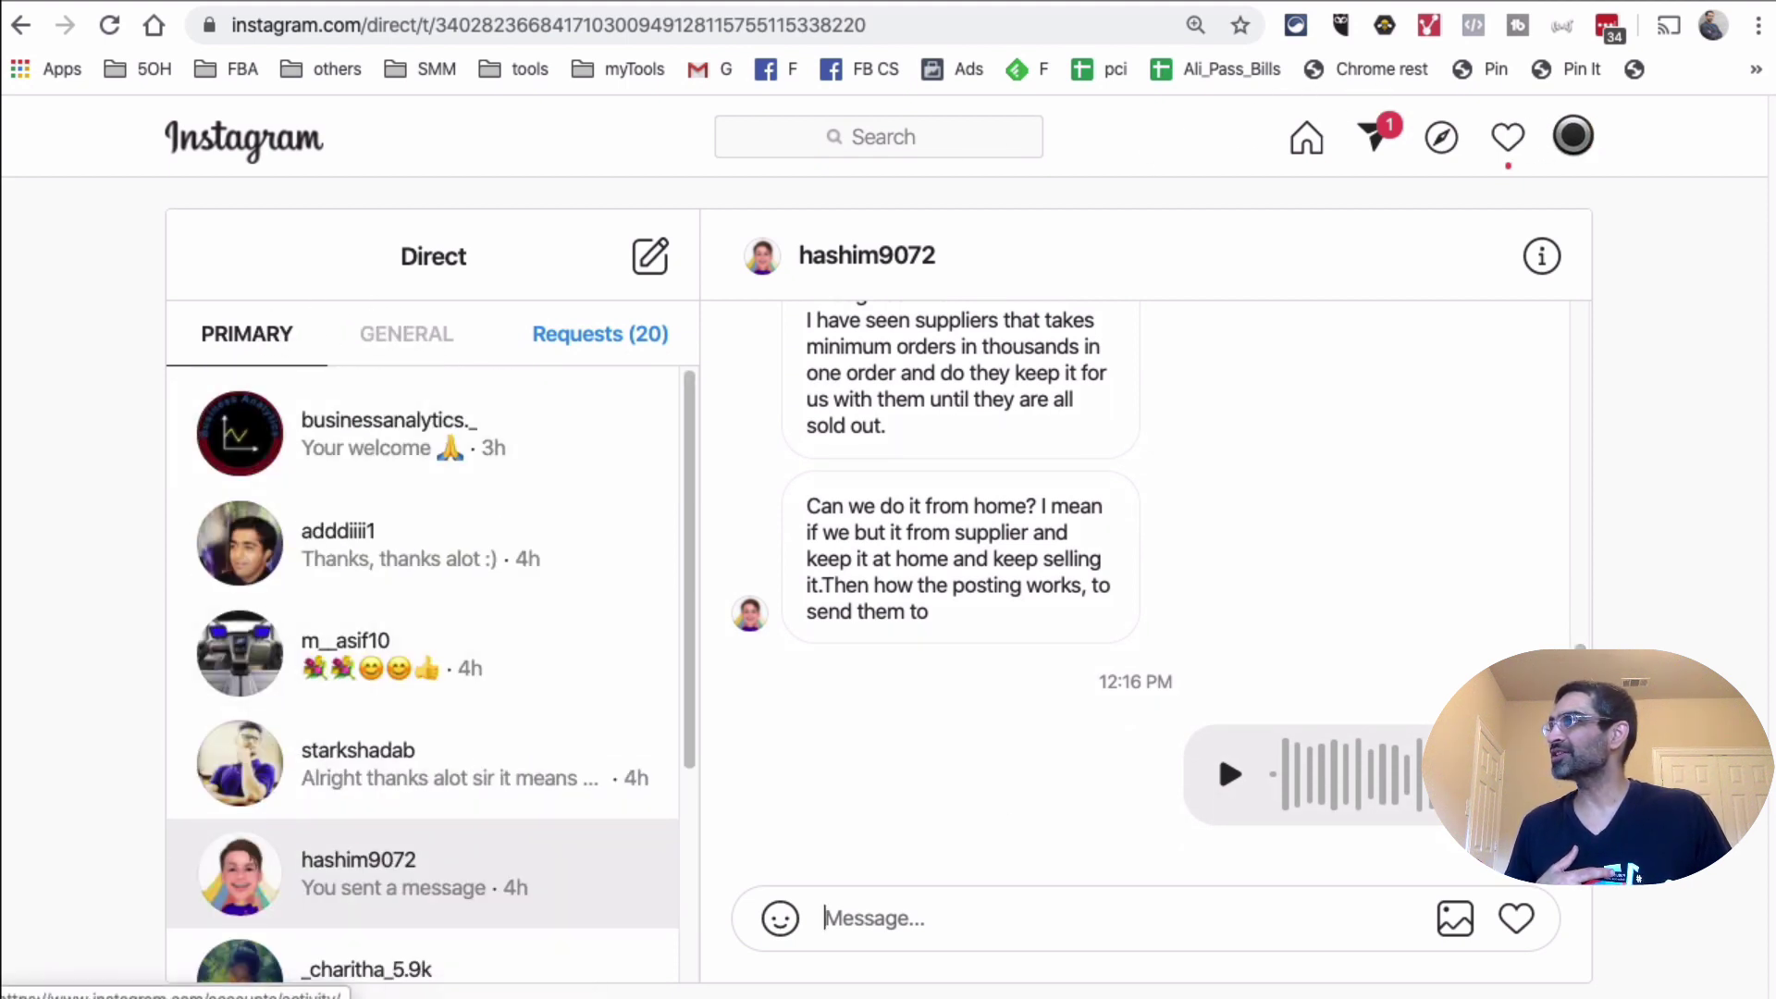
click(1312, 138)
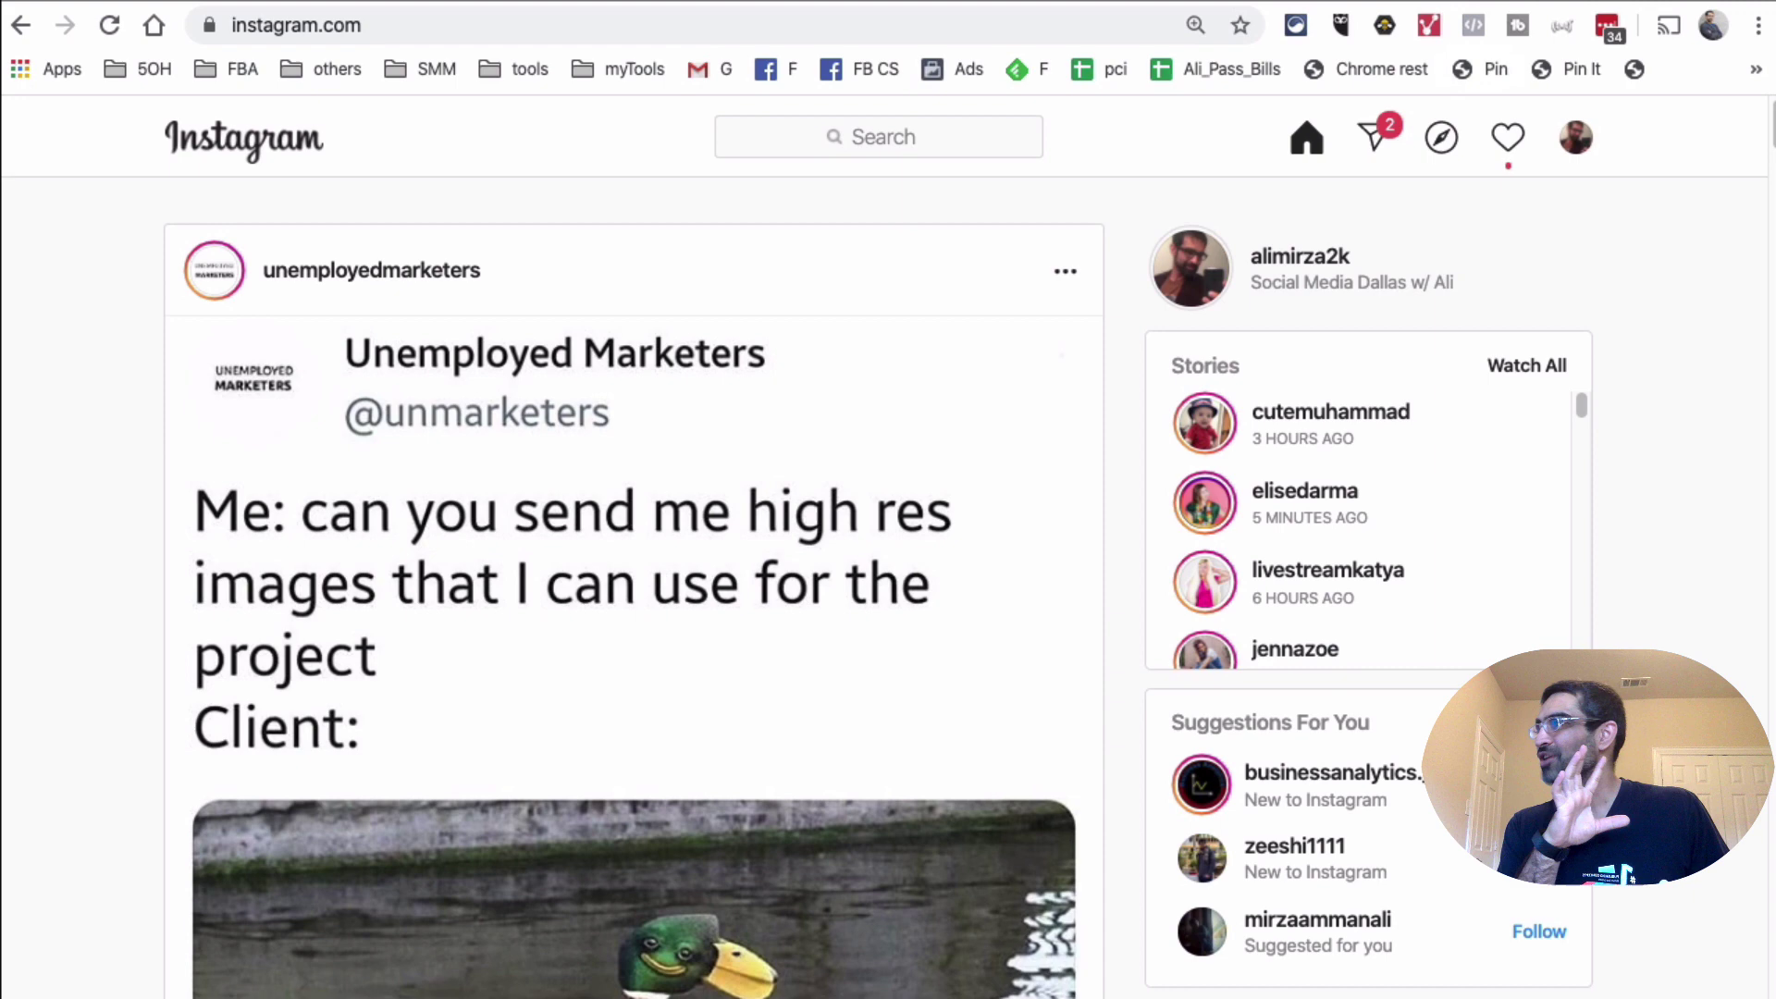
Switch to the Ingramer tab and close the hashtag-generator chat popup on its homepage.
key(ctrl+Tab)
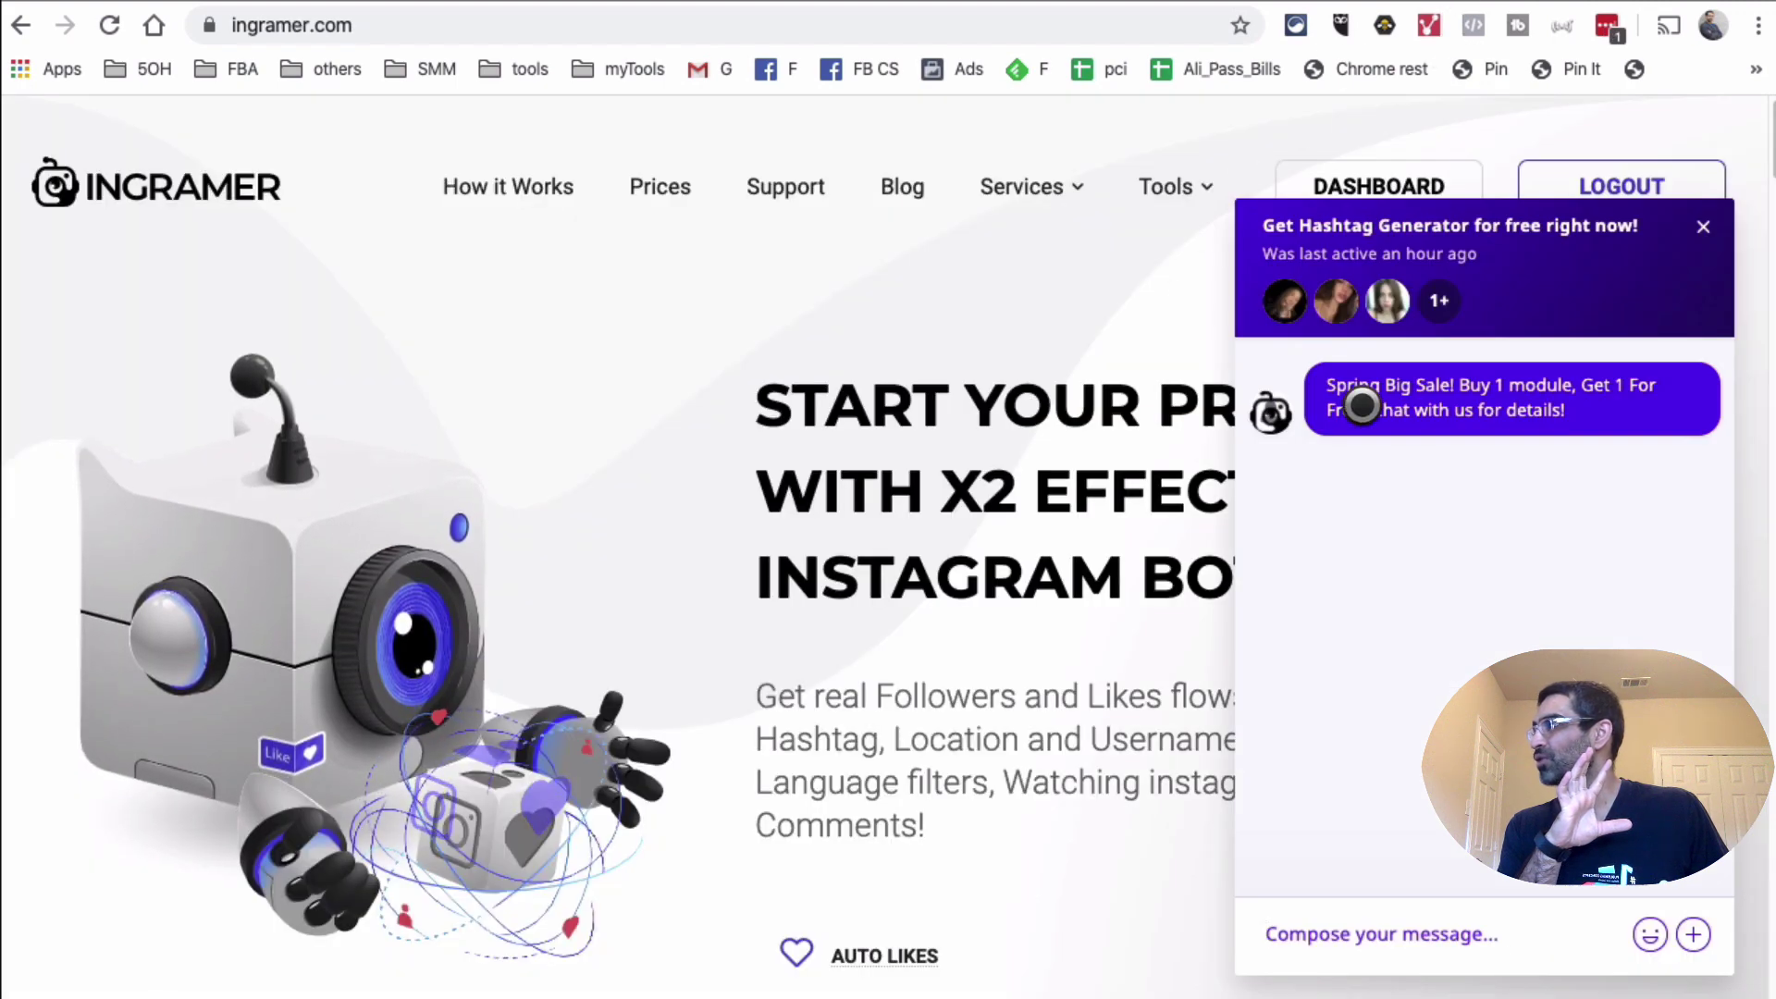
click(1703, 227)
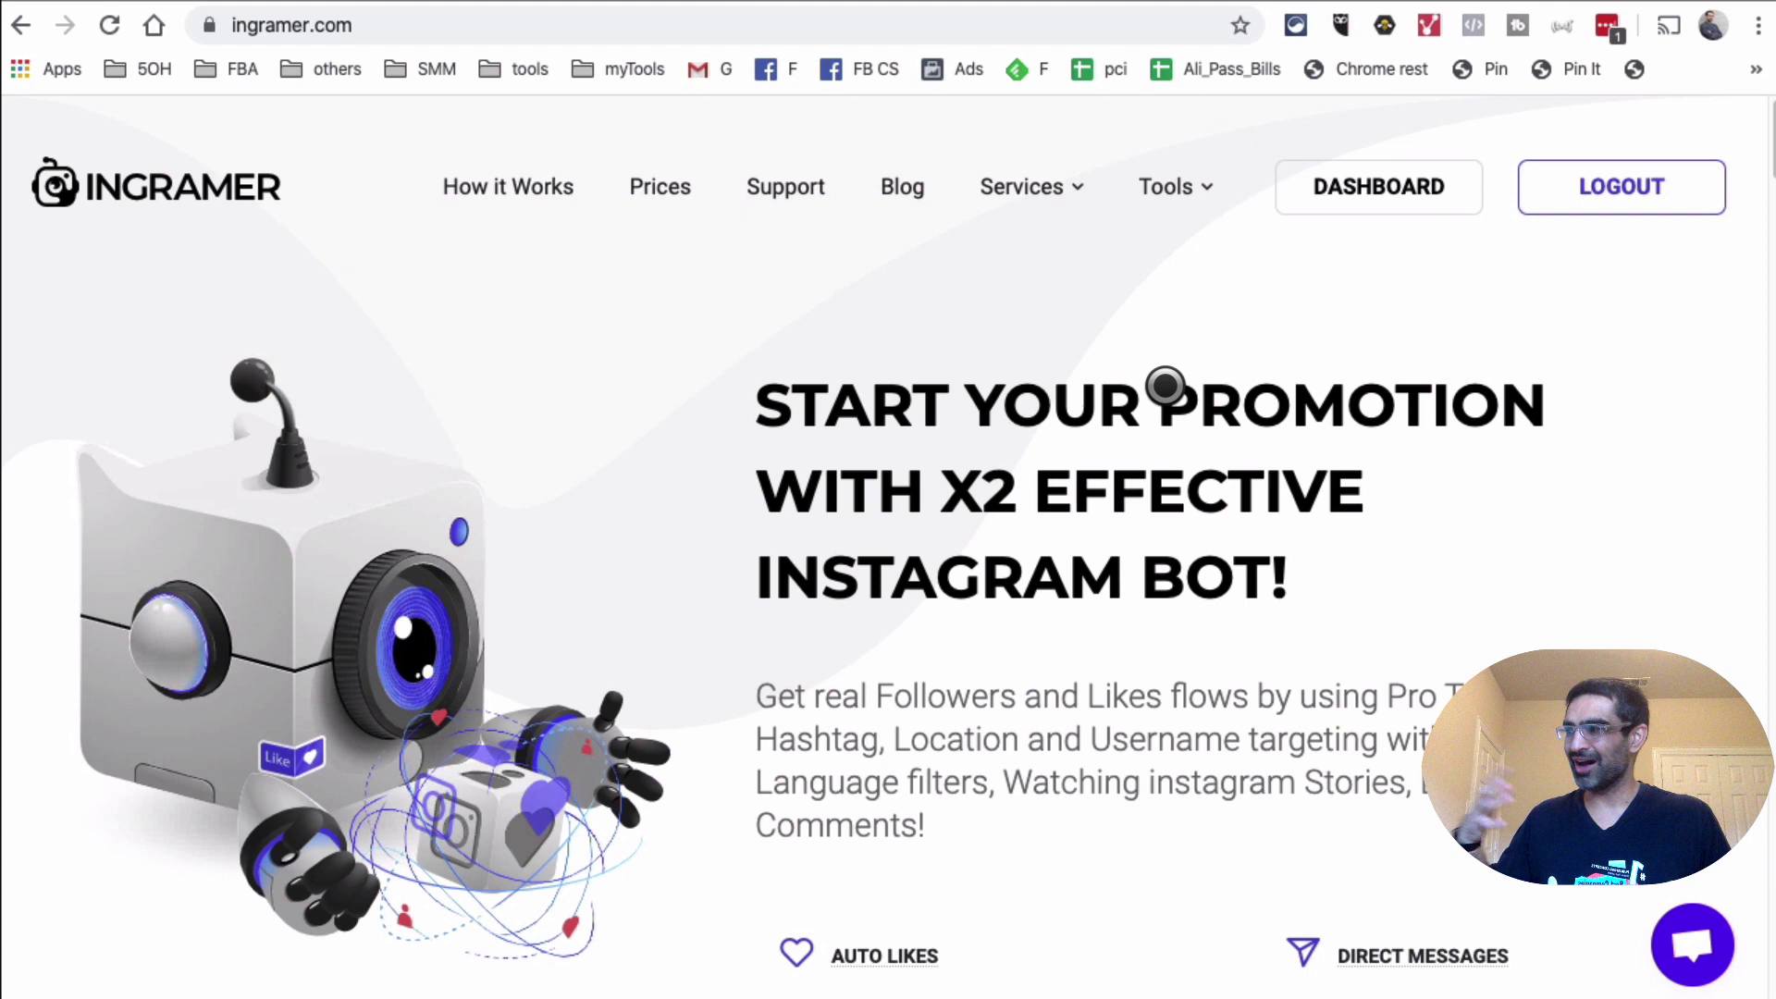
mouse_move(1182, 183)
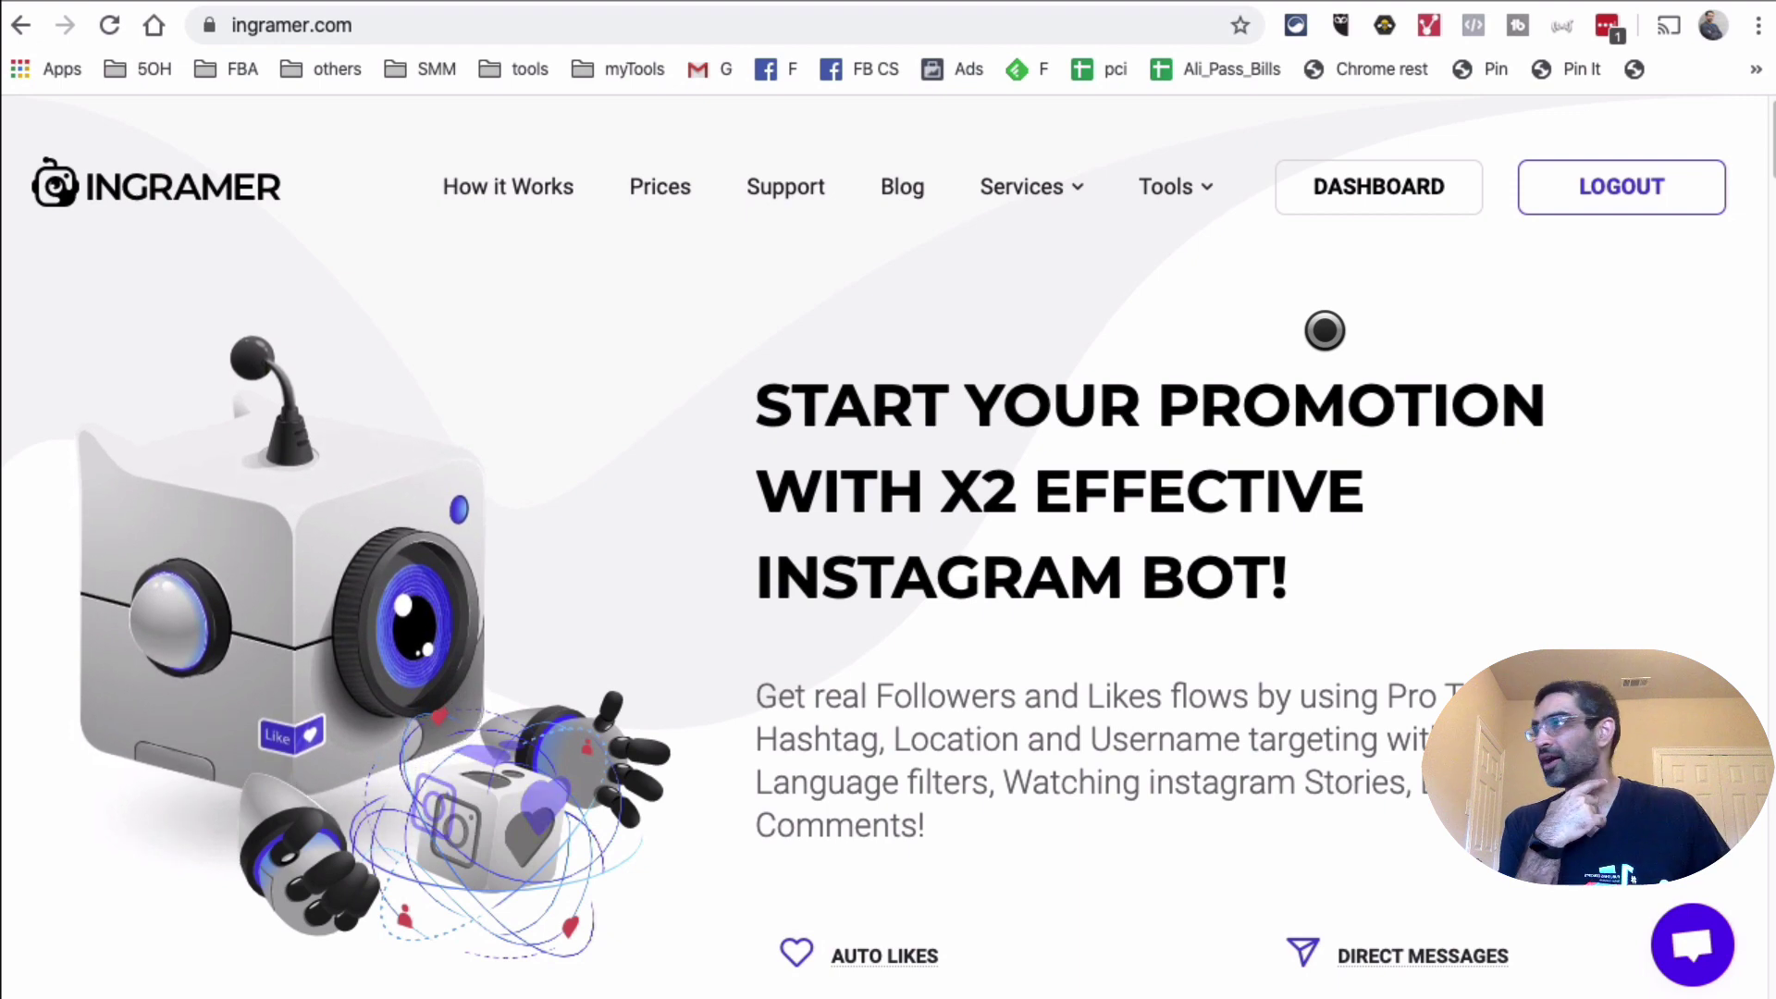
Go to the Ingramer dashboard, view the hashtag generator, then return to Trending Hashtags.
click(1408, 176)
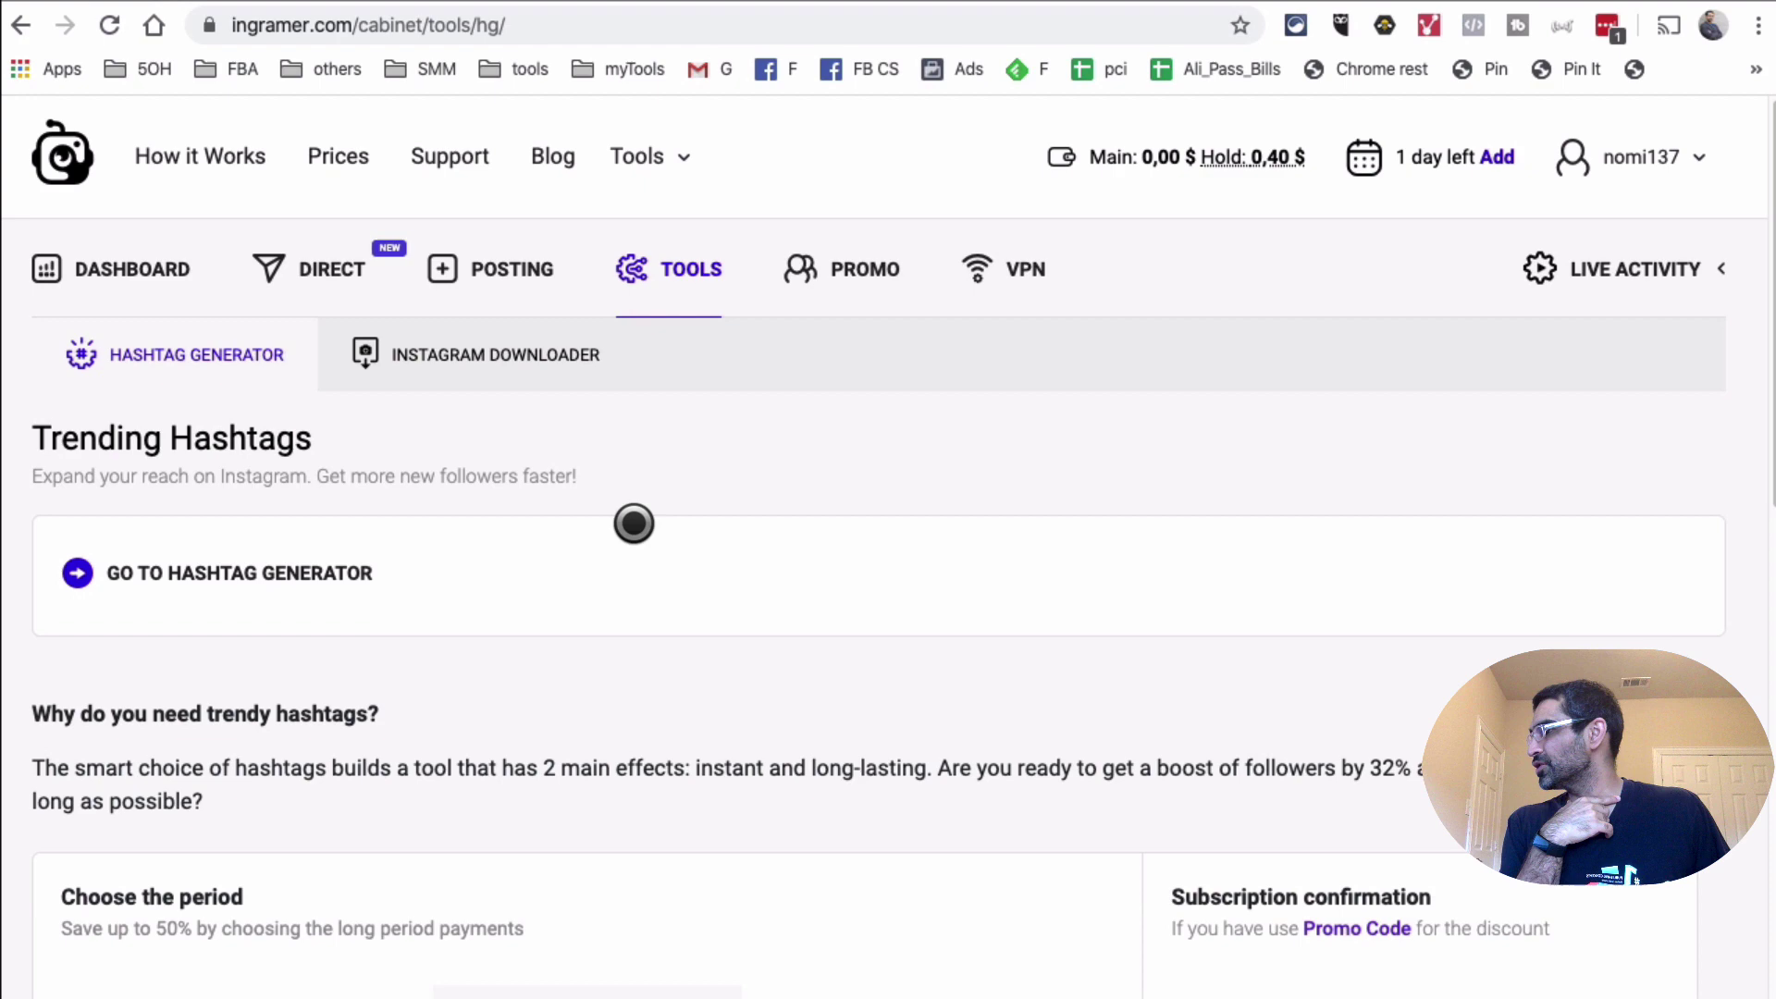
scroll(944, 462, down, 2)
scroll(952, 492, up, 2)
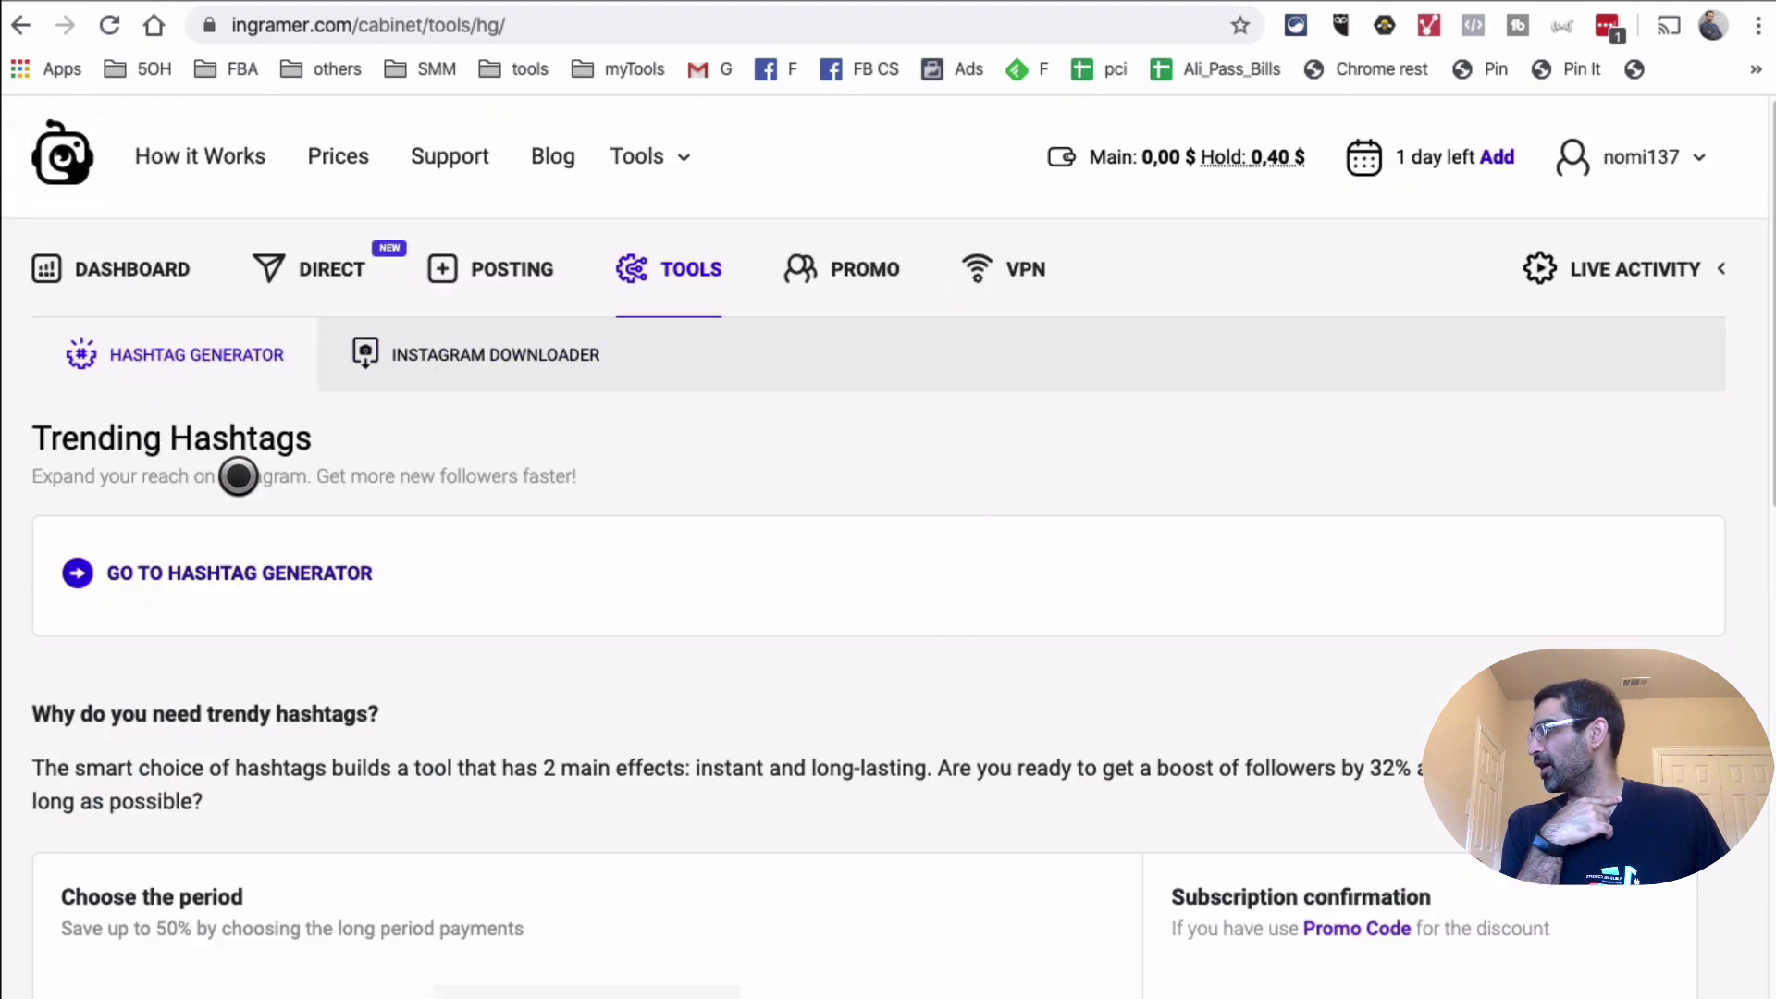
click(309, 583)
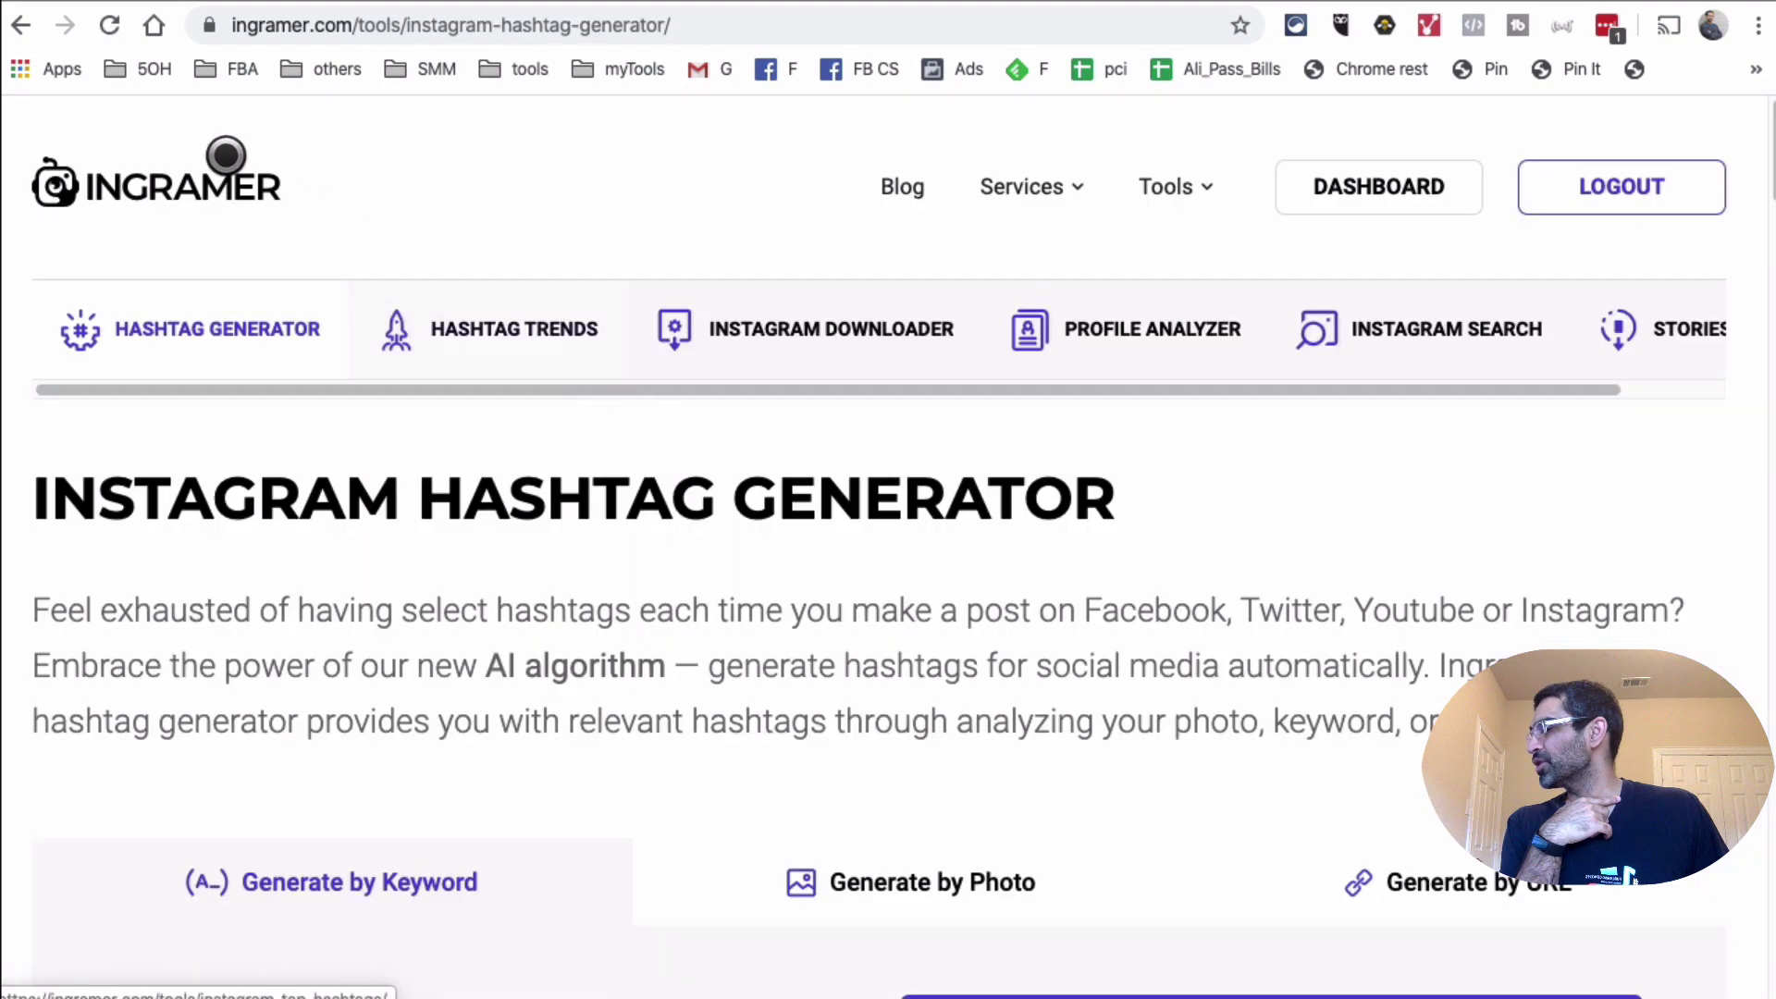
click(468, 314)
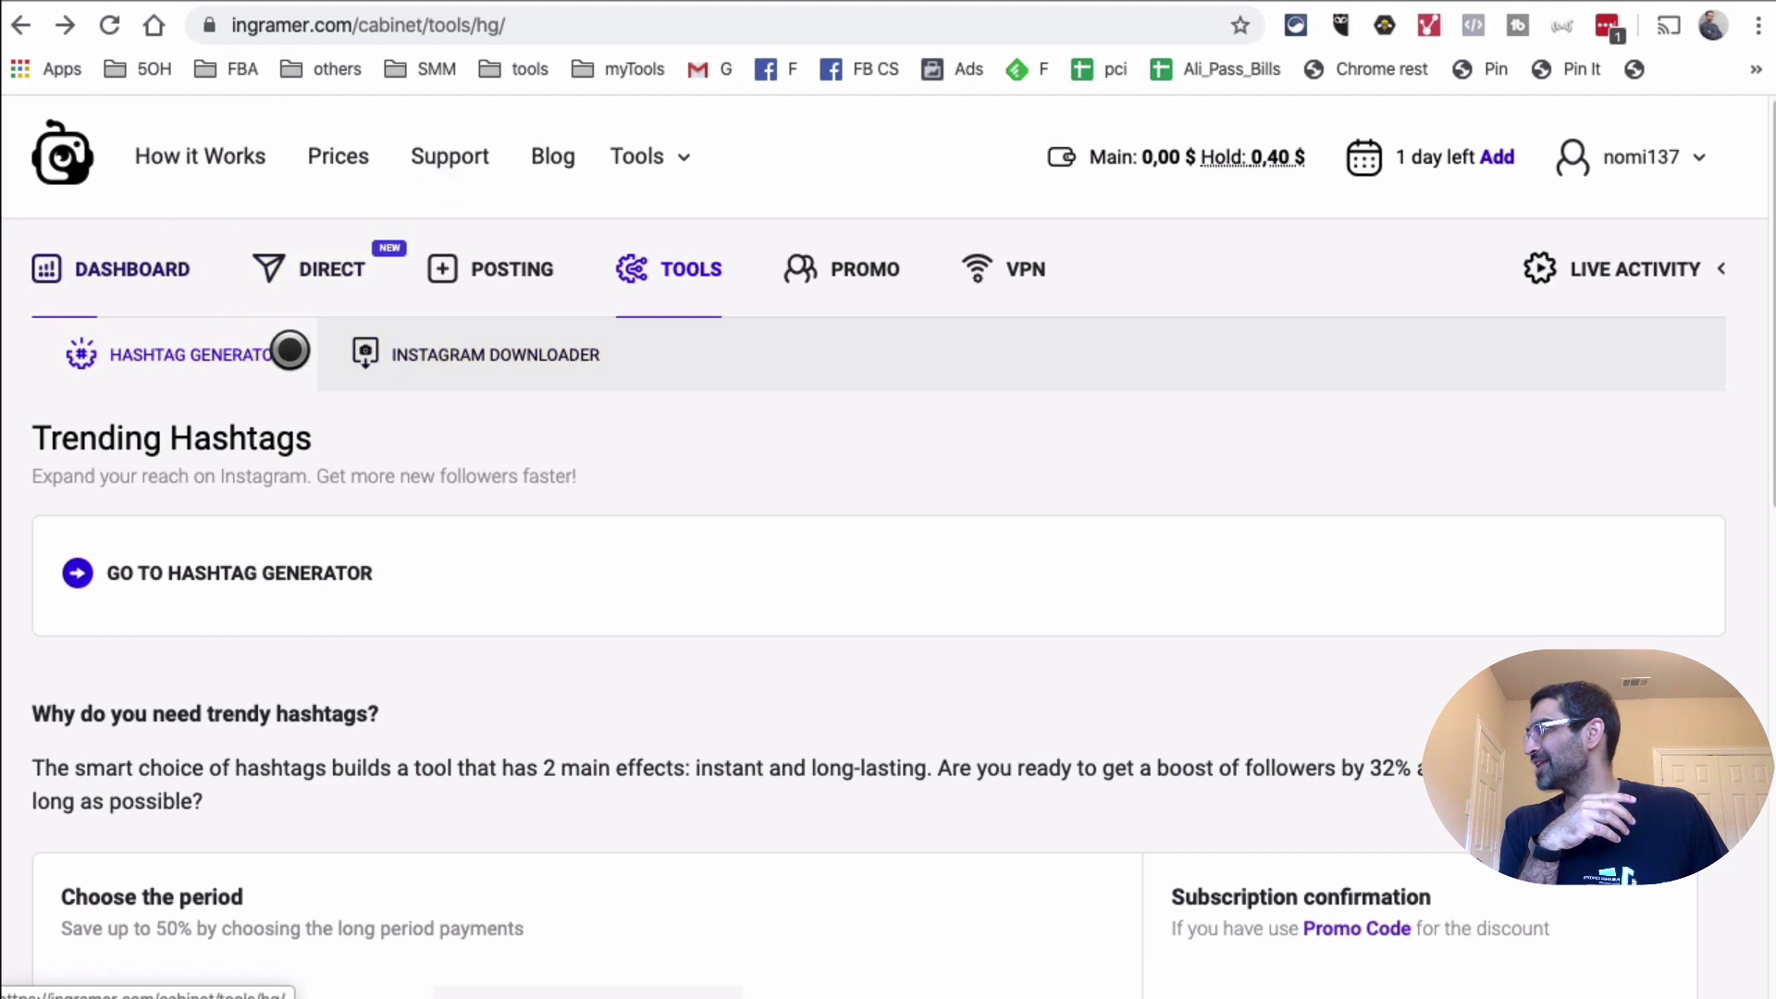
click(343, 237)
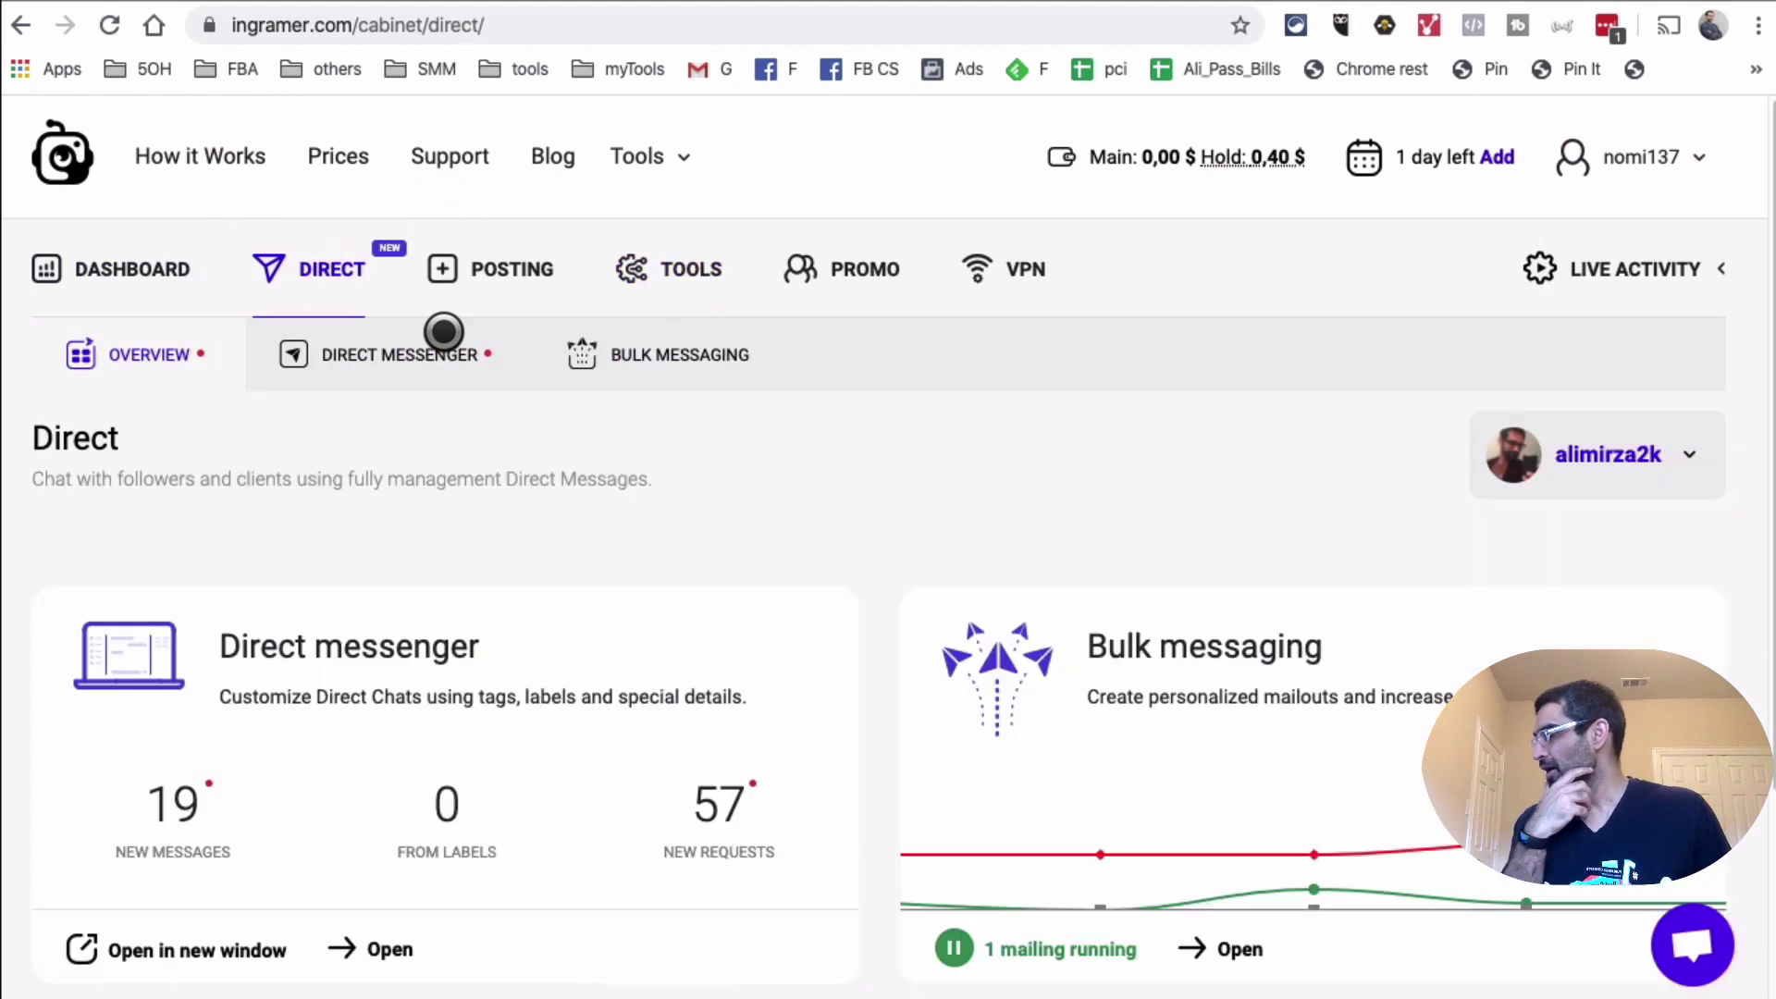
scroll(1146, 611, down, 1)
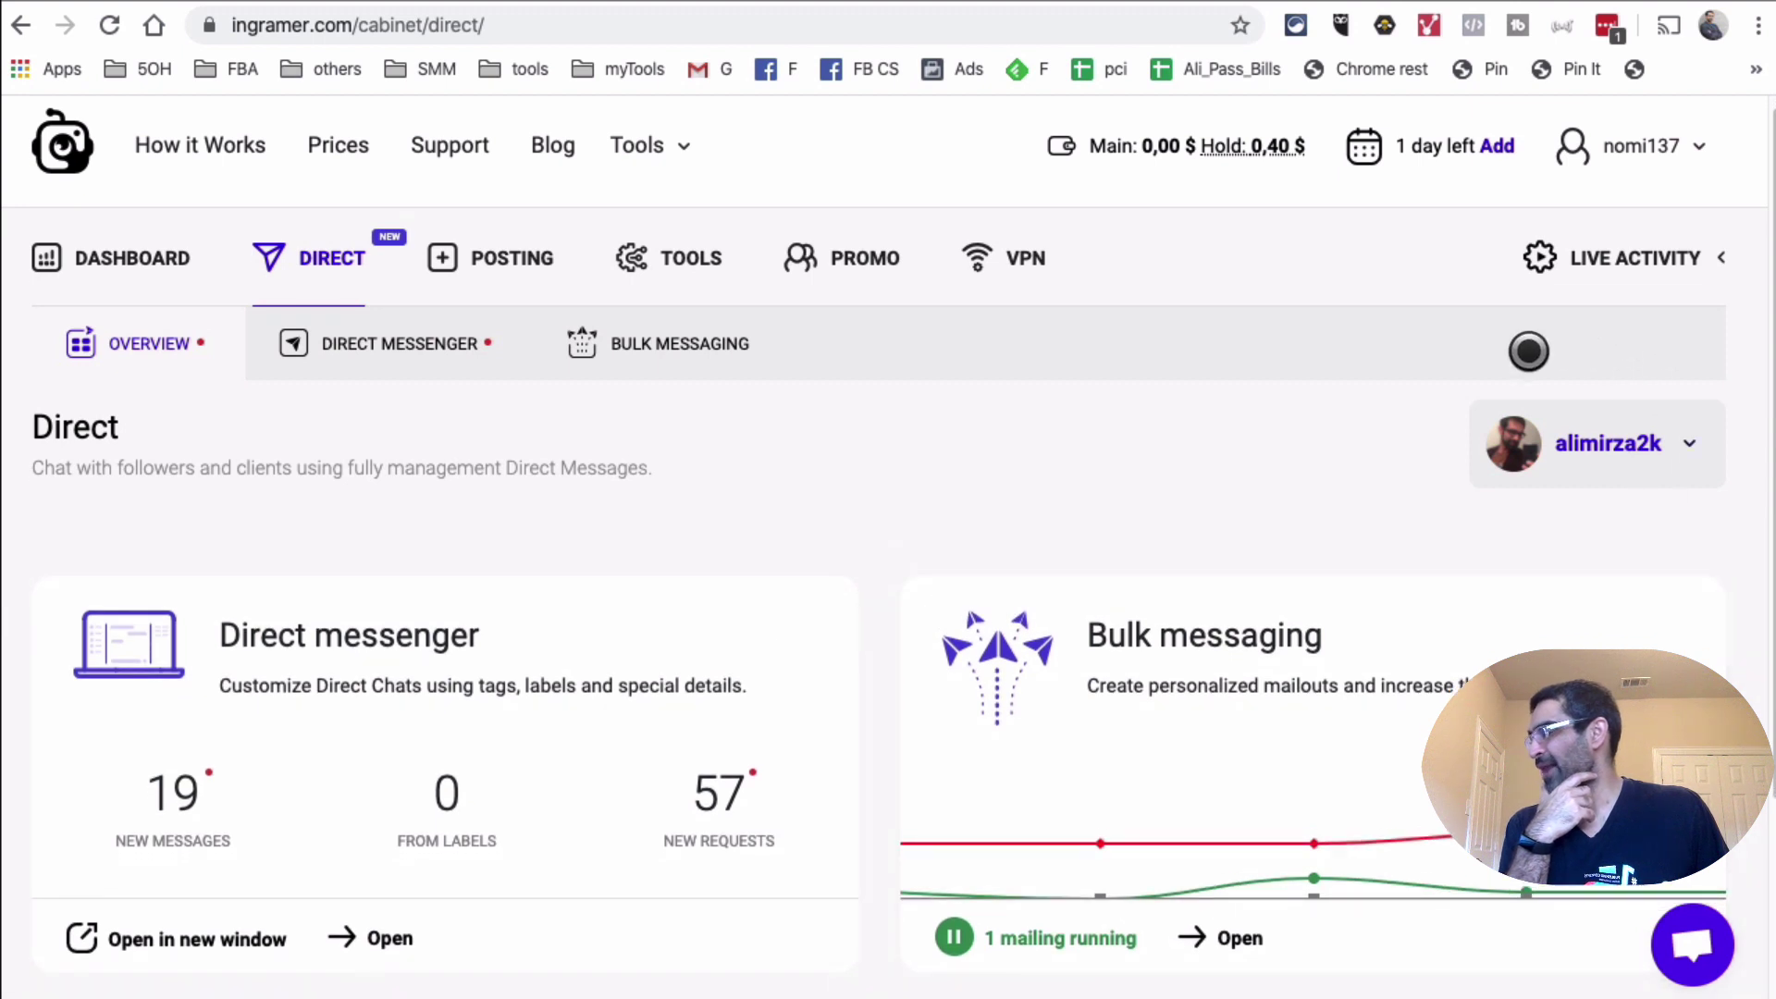
click(1674, 442)
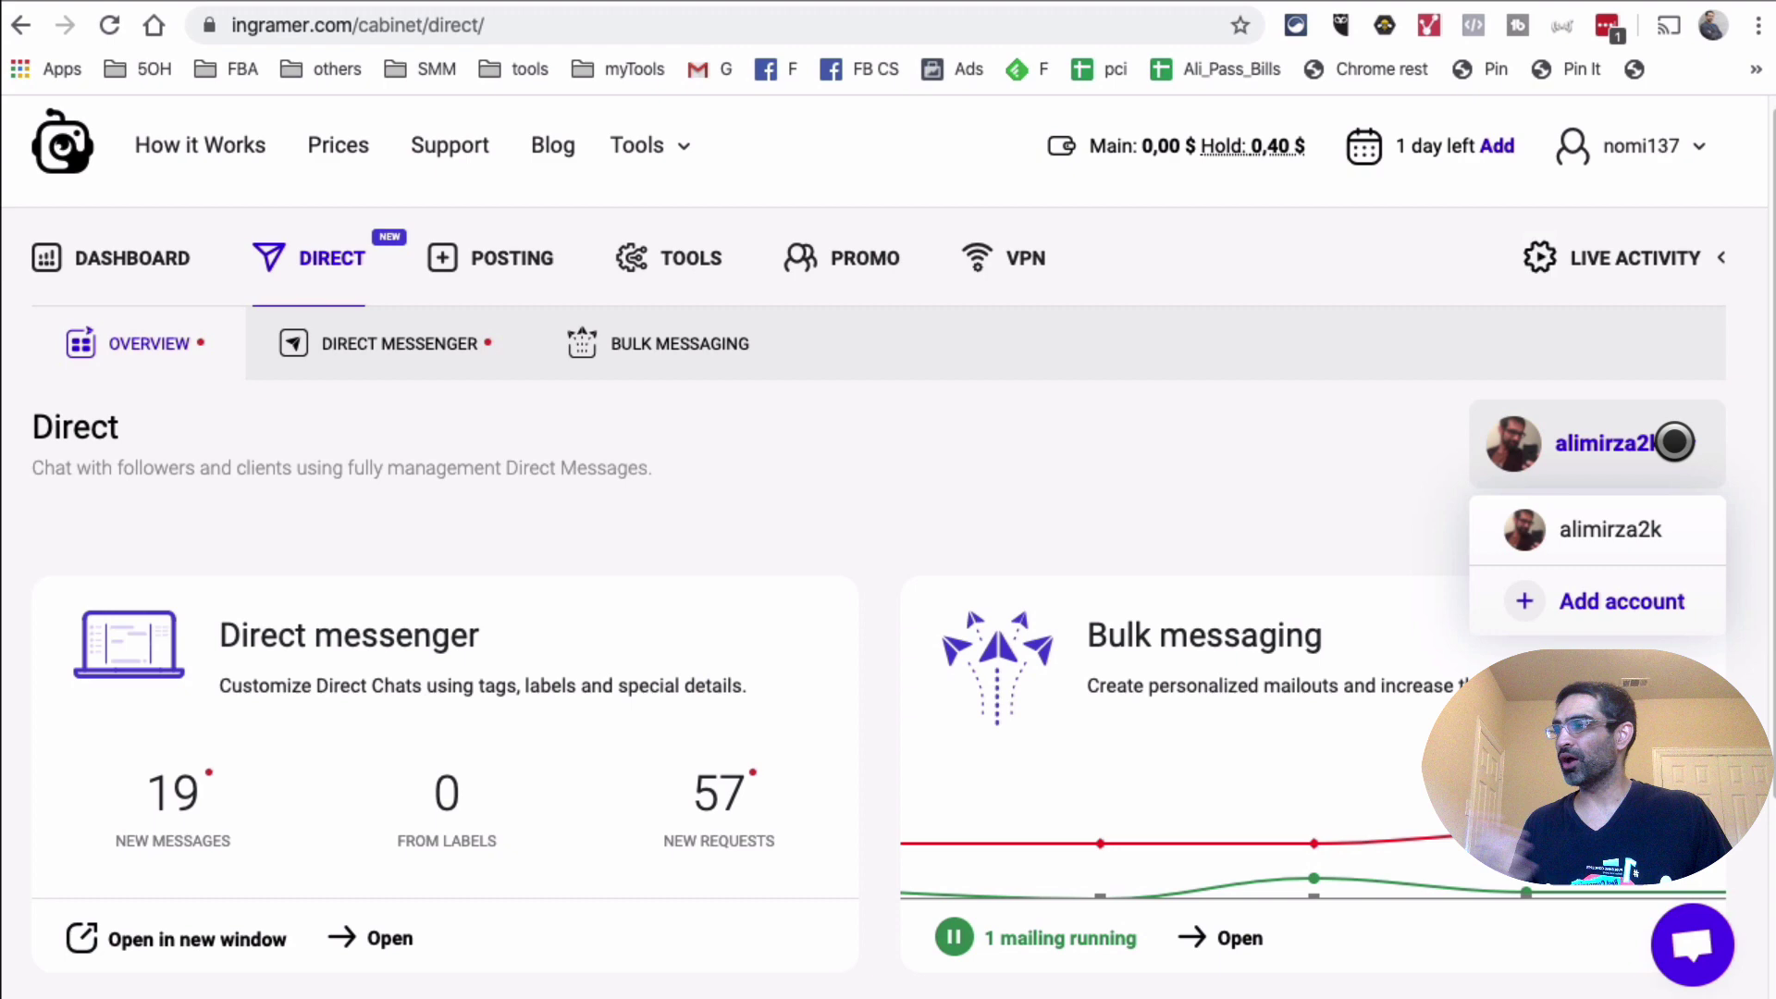
click(1244, 467)
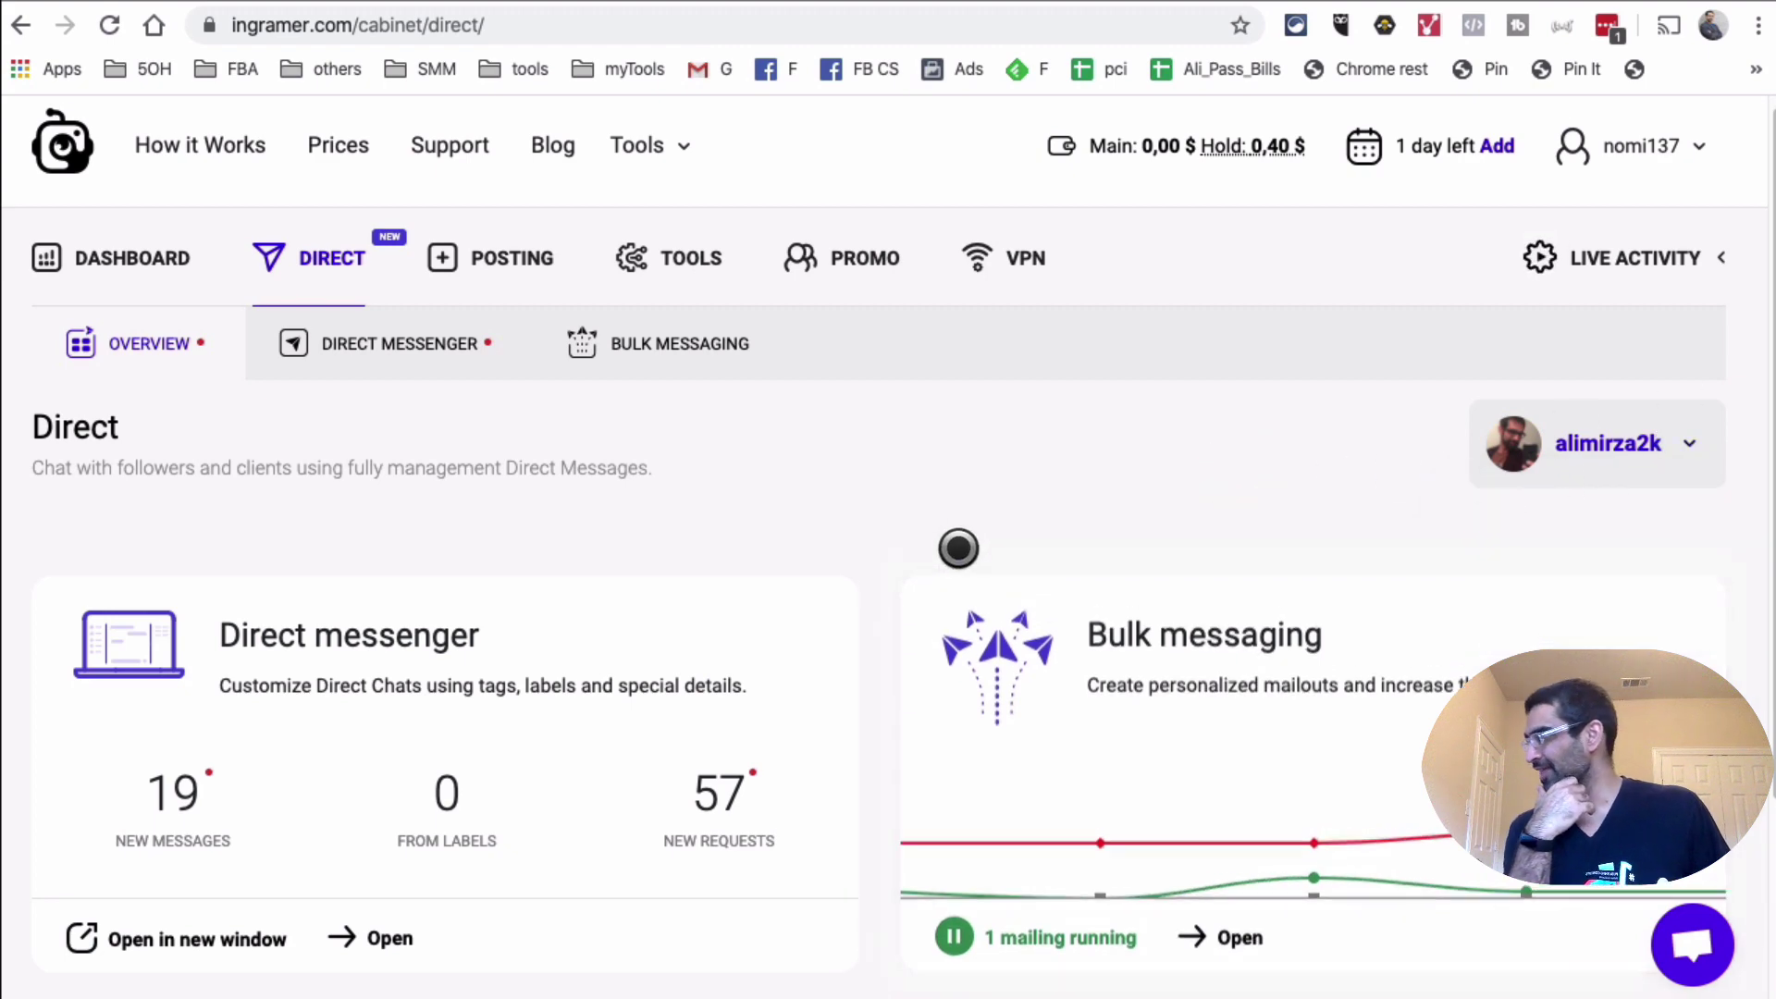
scroll(960, 562, down, 3)
scroll(425, 607, up, 2)
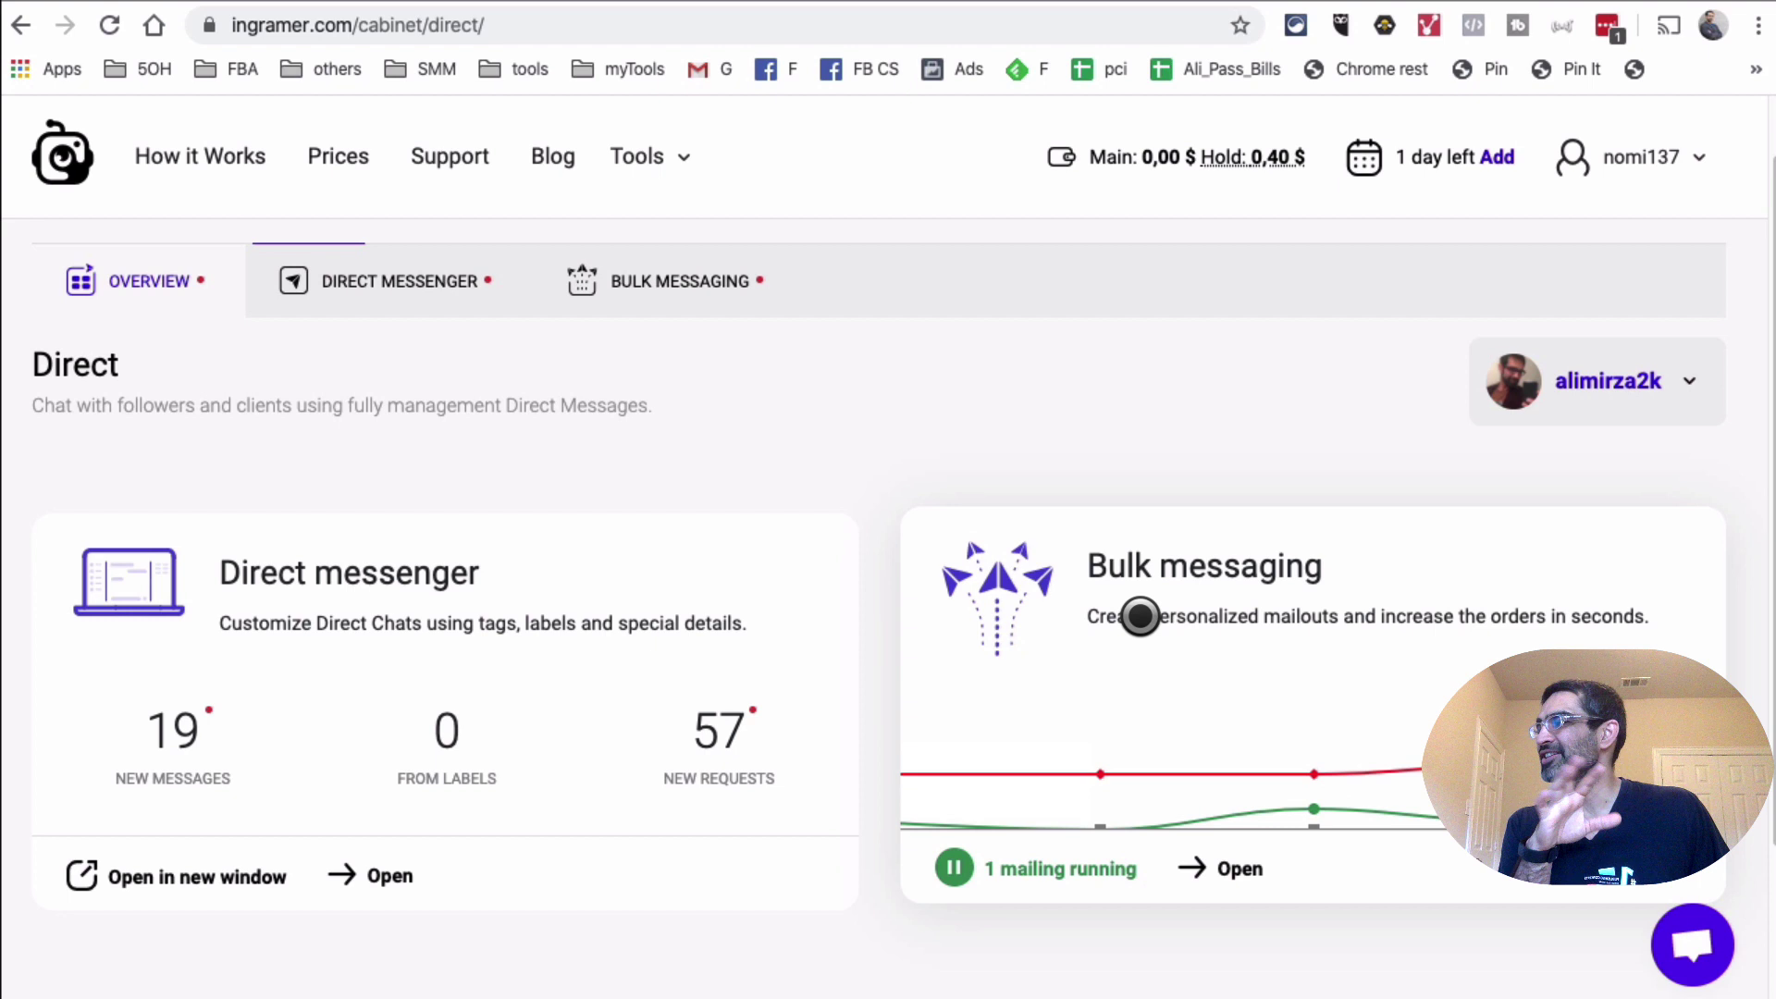
drag(1107, 610, 1531, 609)
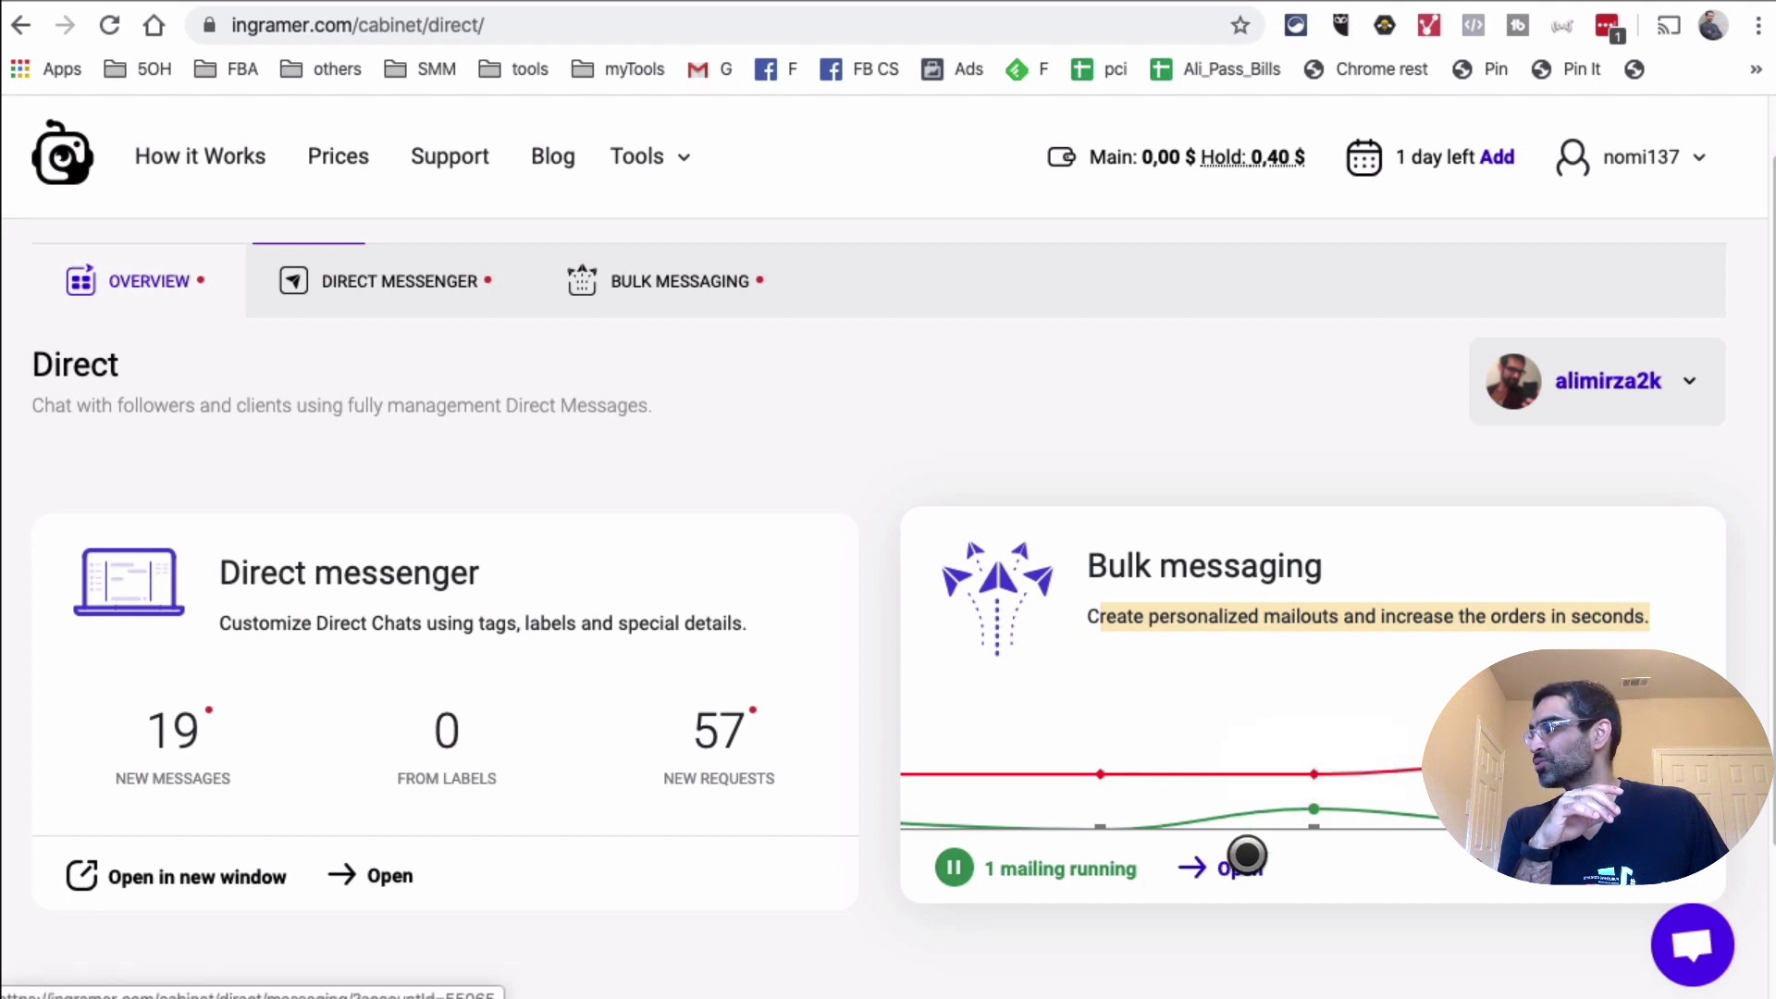
Open Bulk Messaging, visit the Direct Overview and Direct Messenger pages, then return.
click(1247, 855)
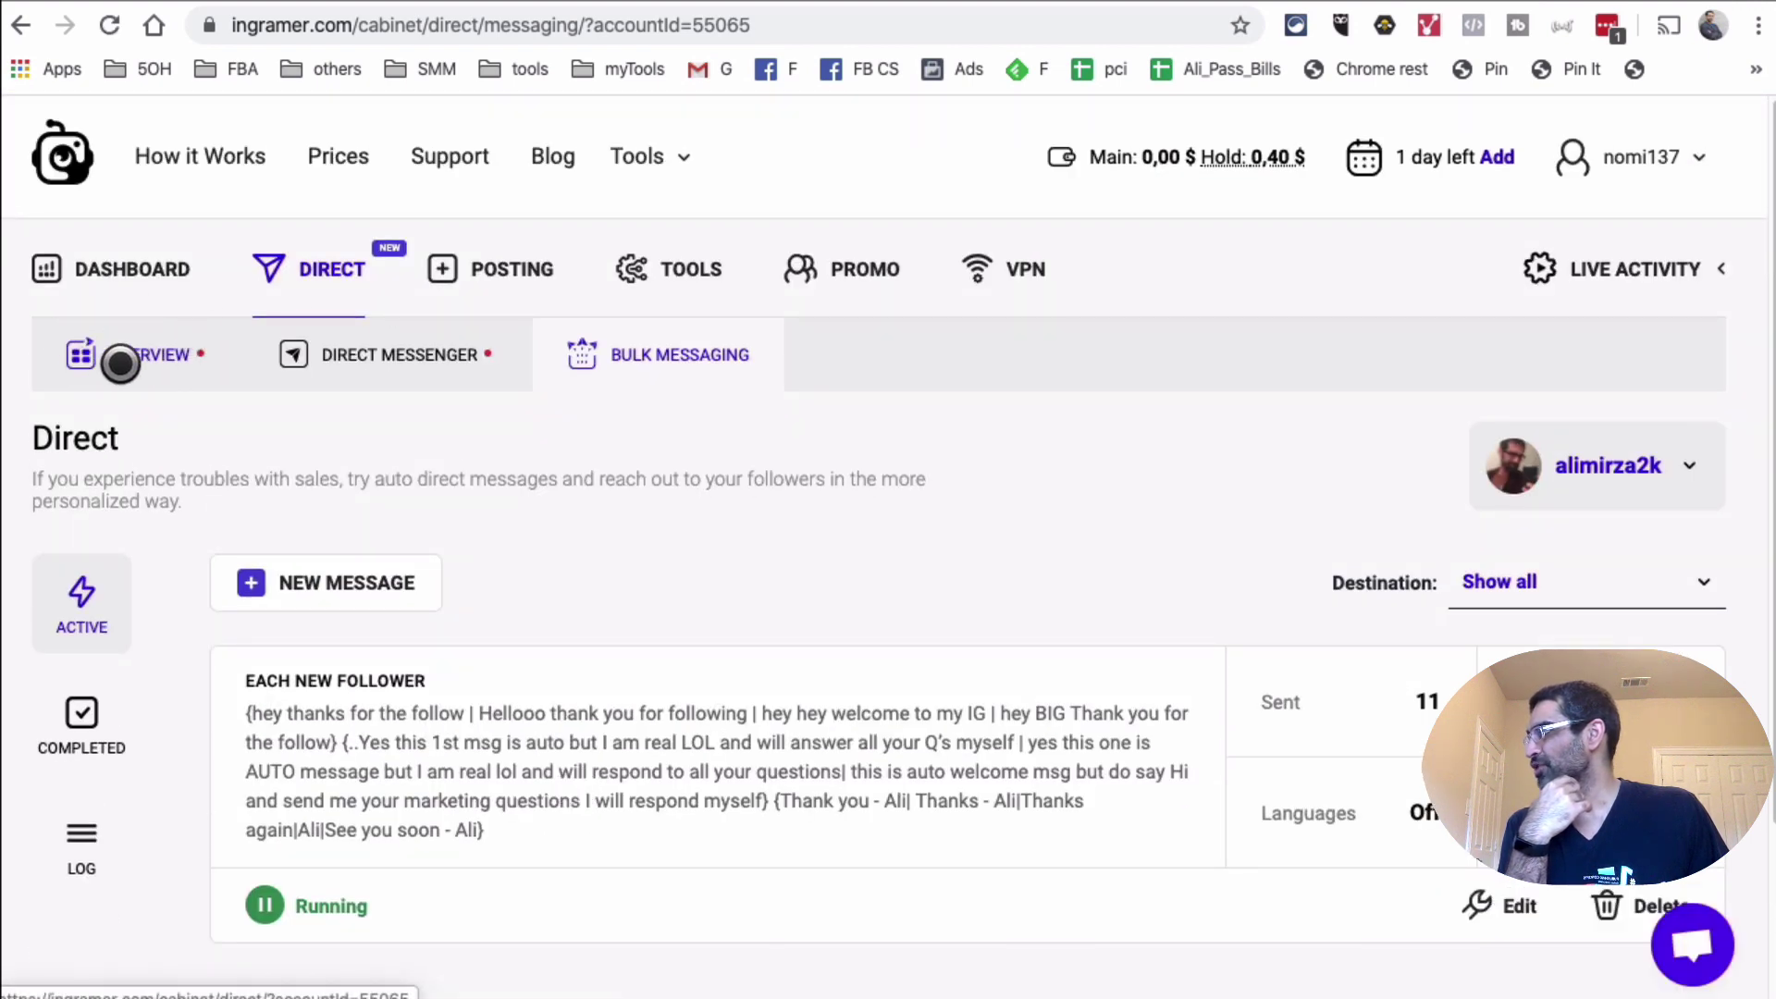
click(146, 352)
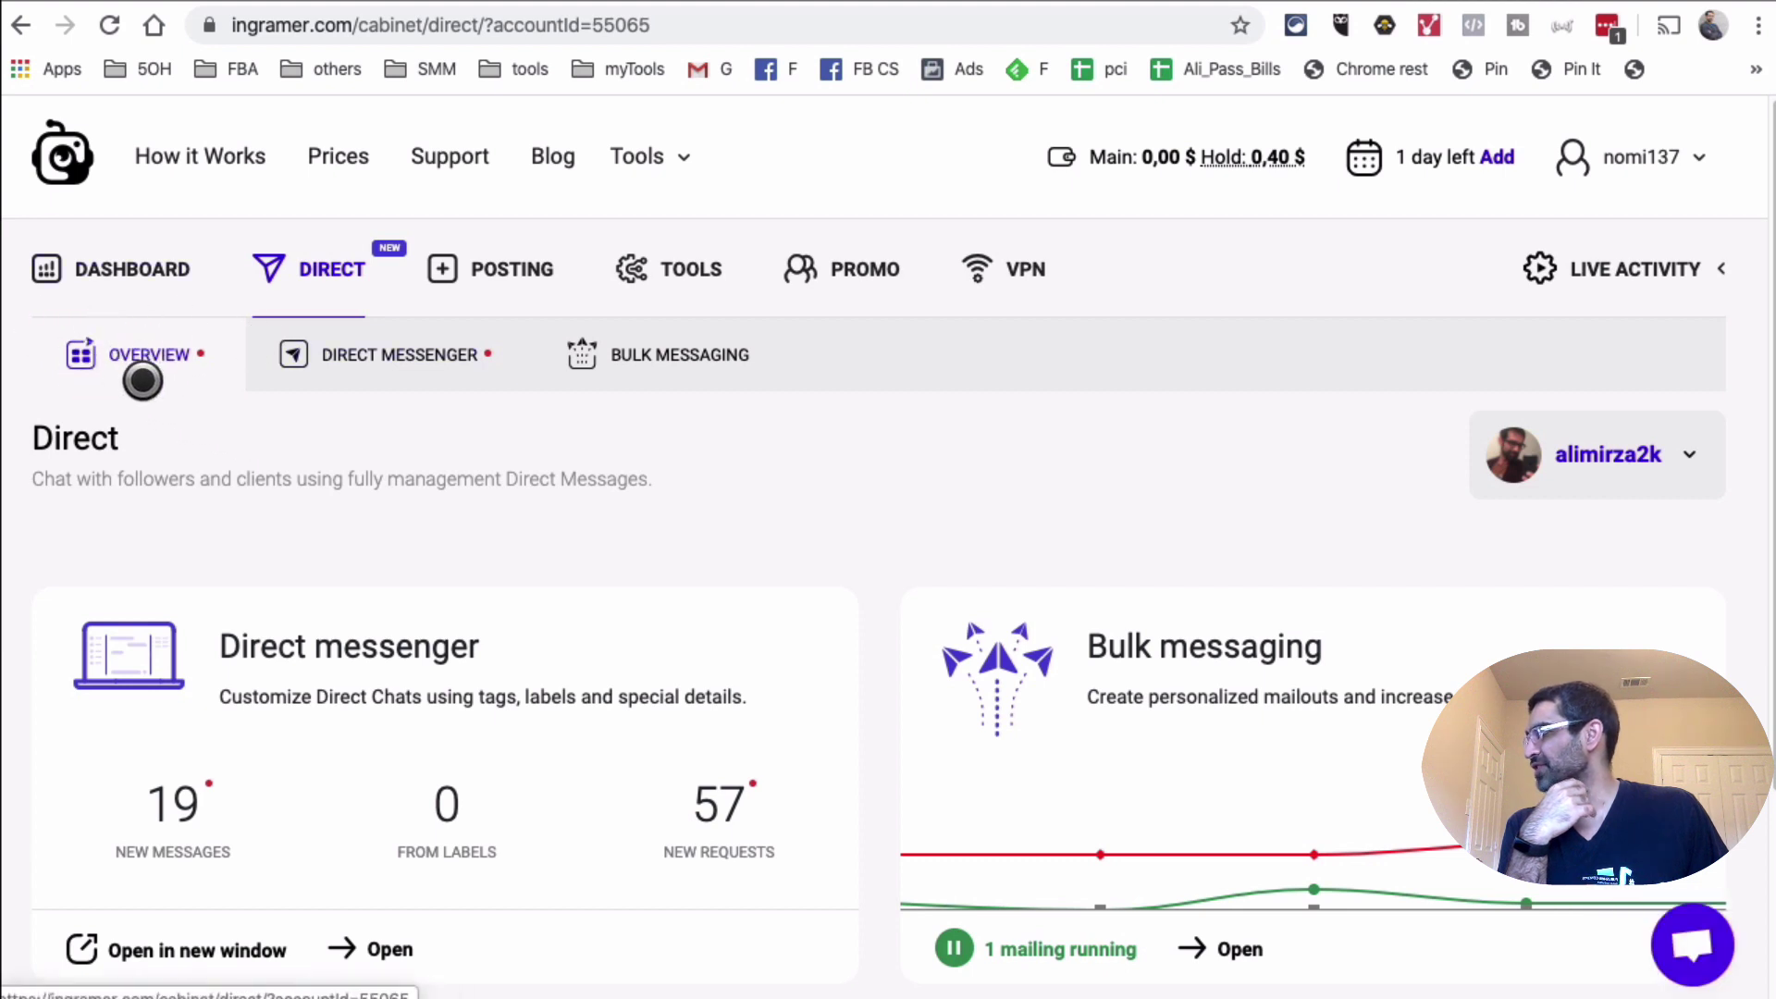
click(372, 328)
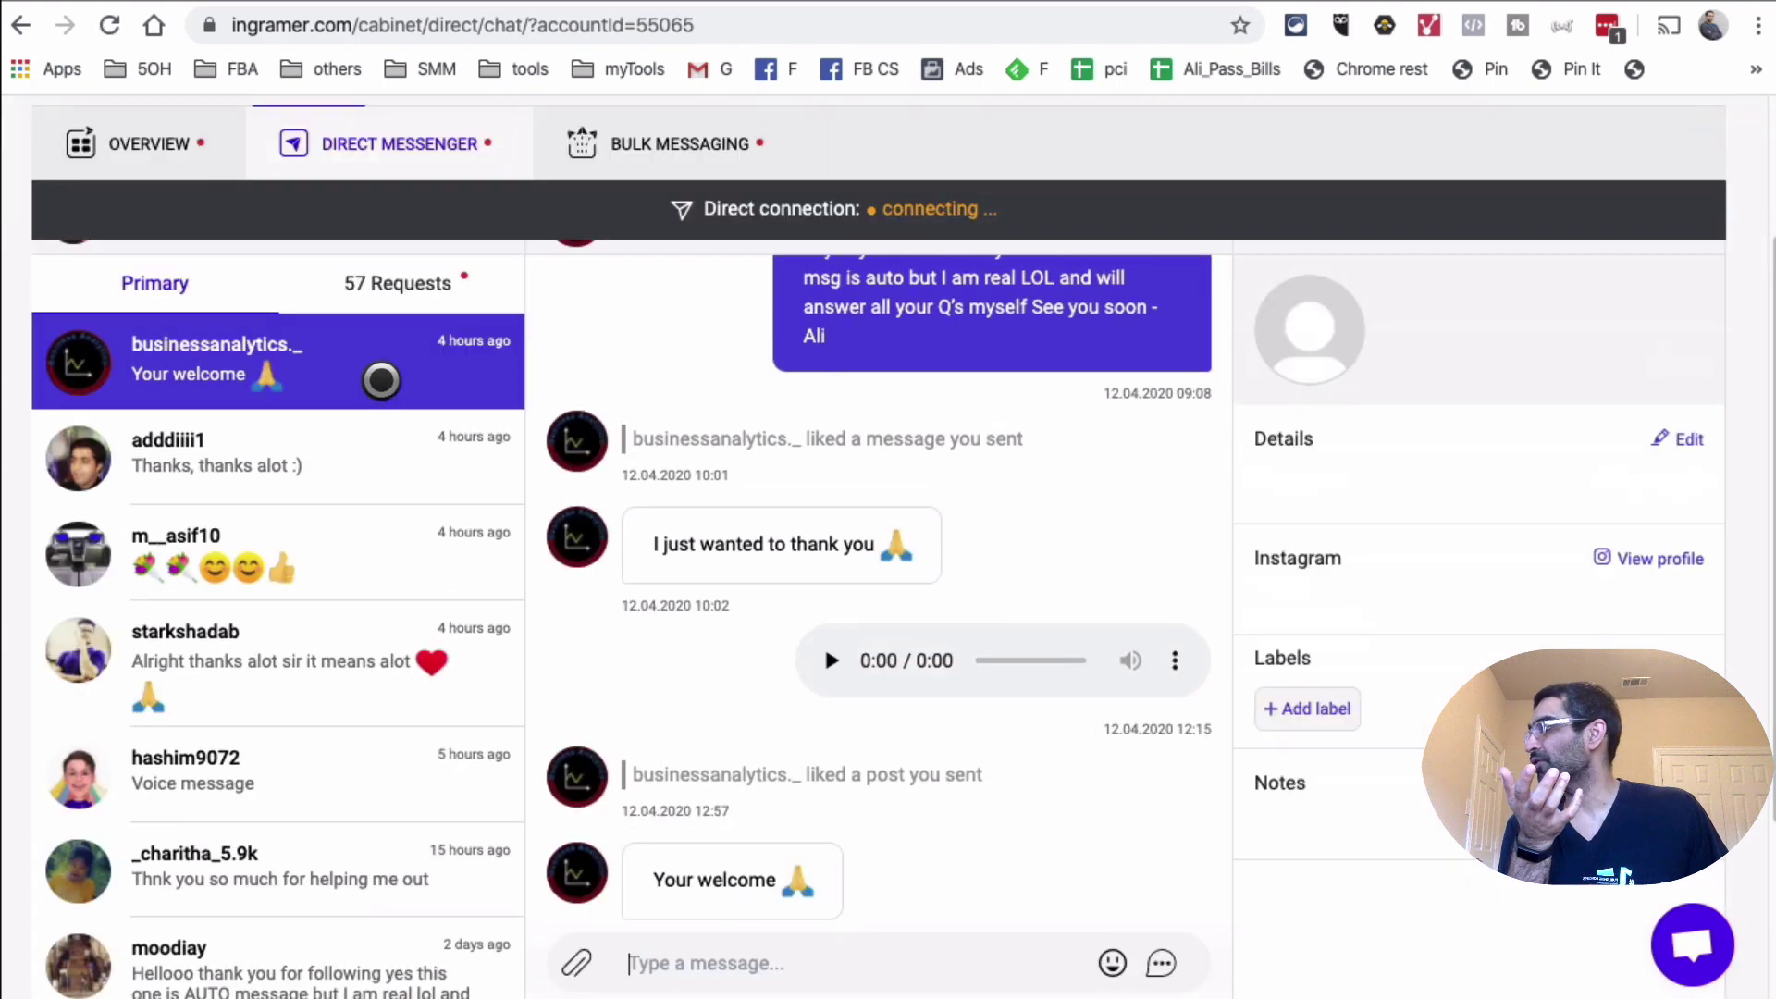
scroll(582, 435, up, 5)
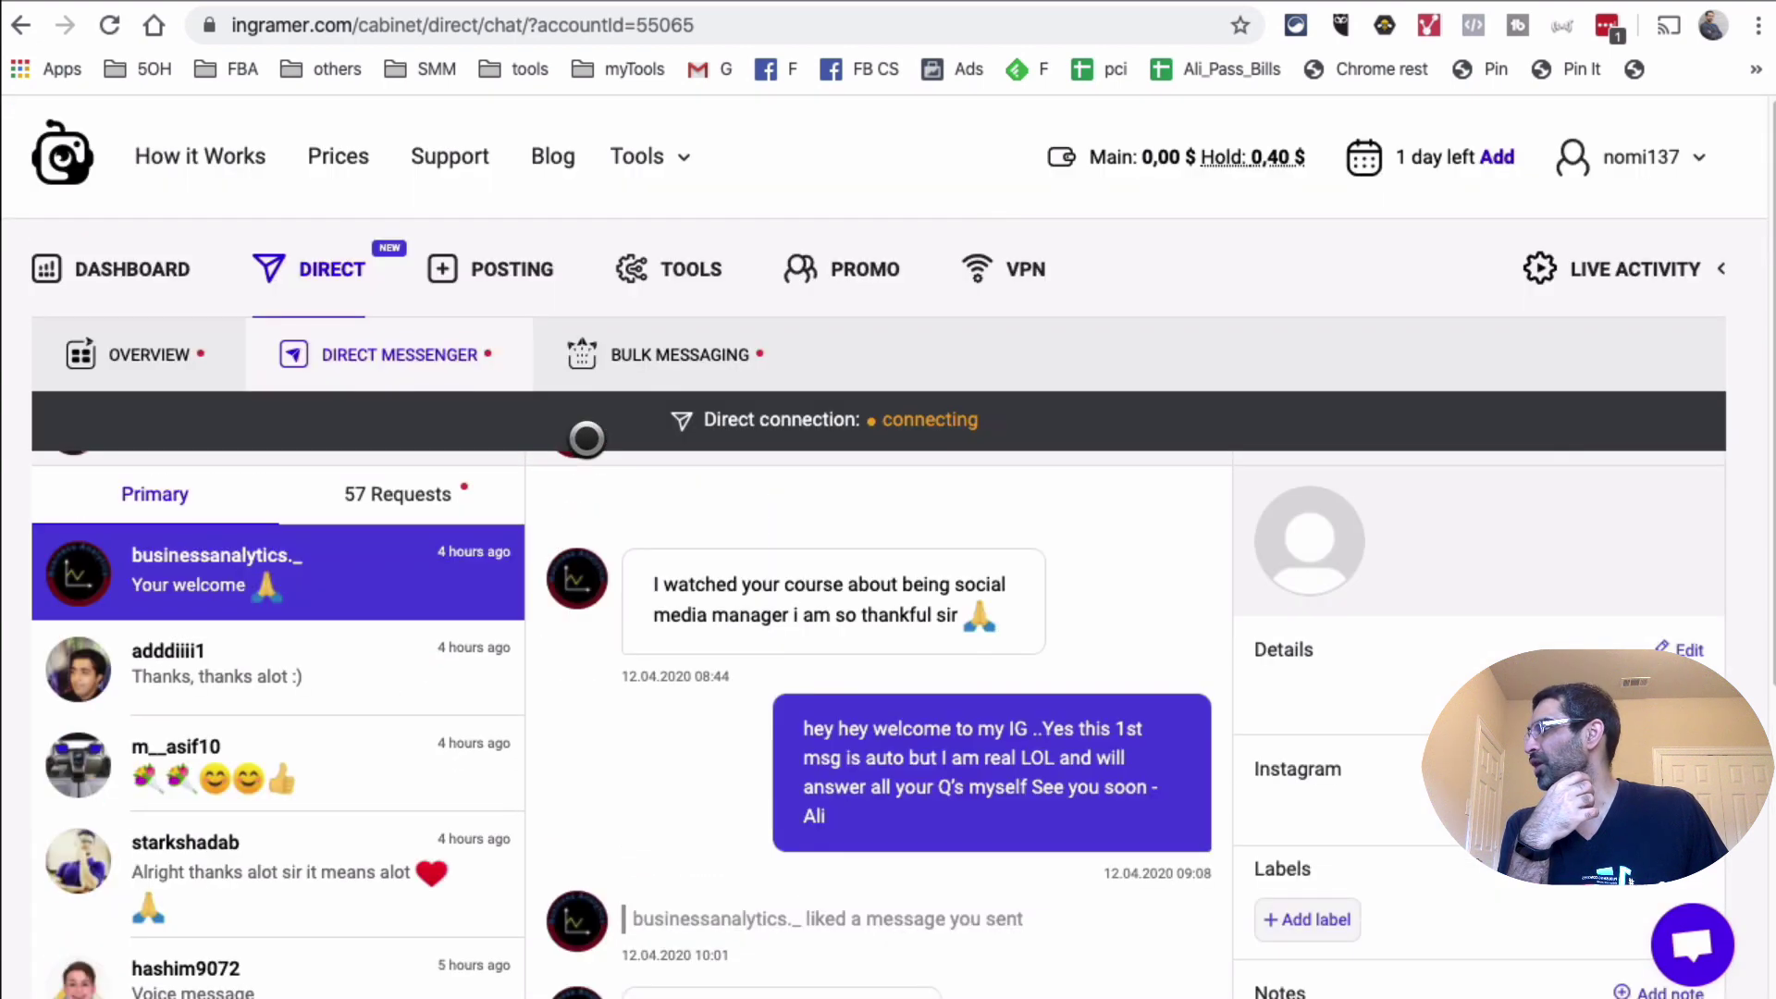
click(747, 370)
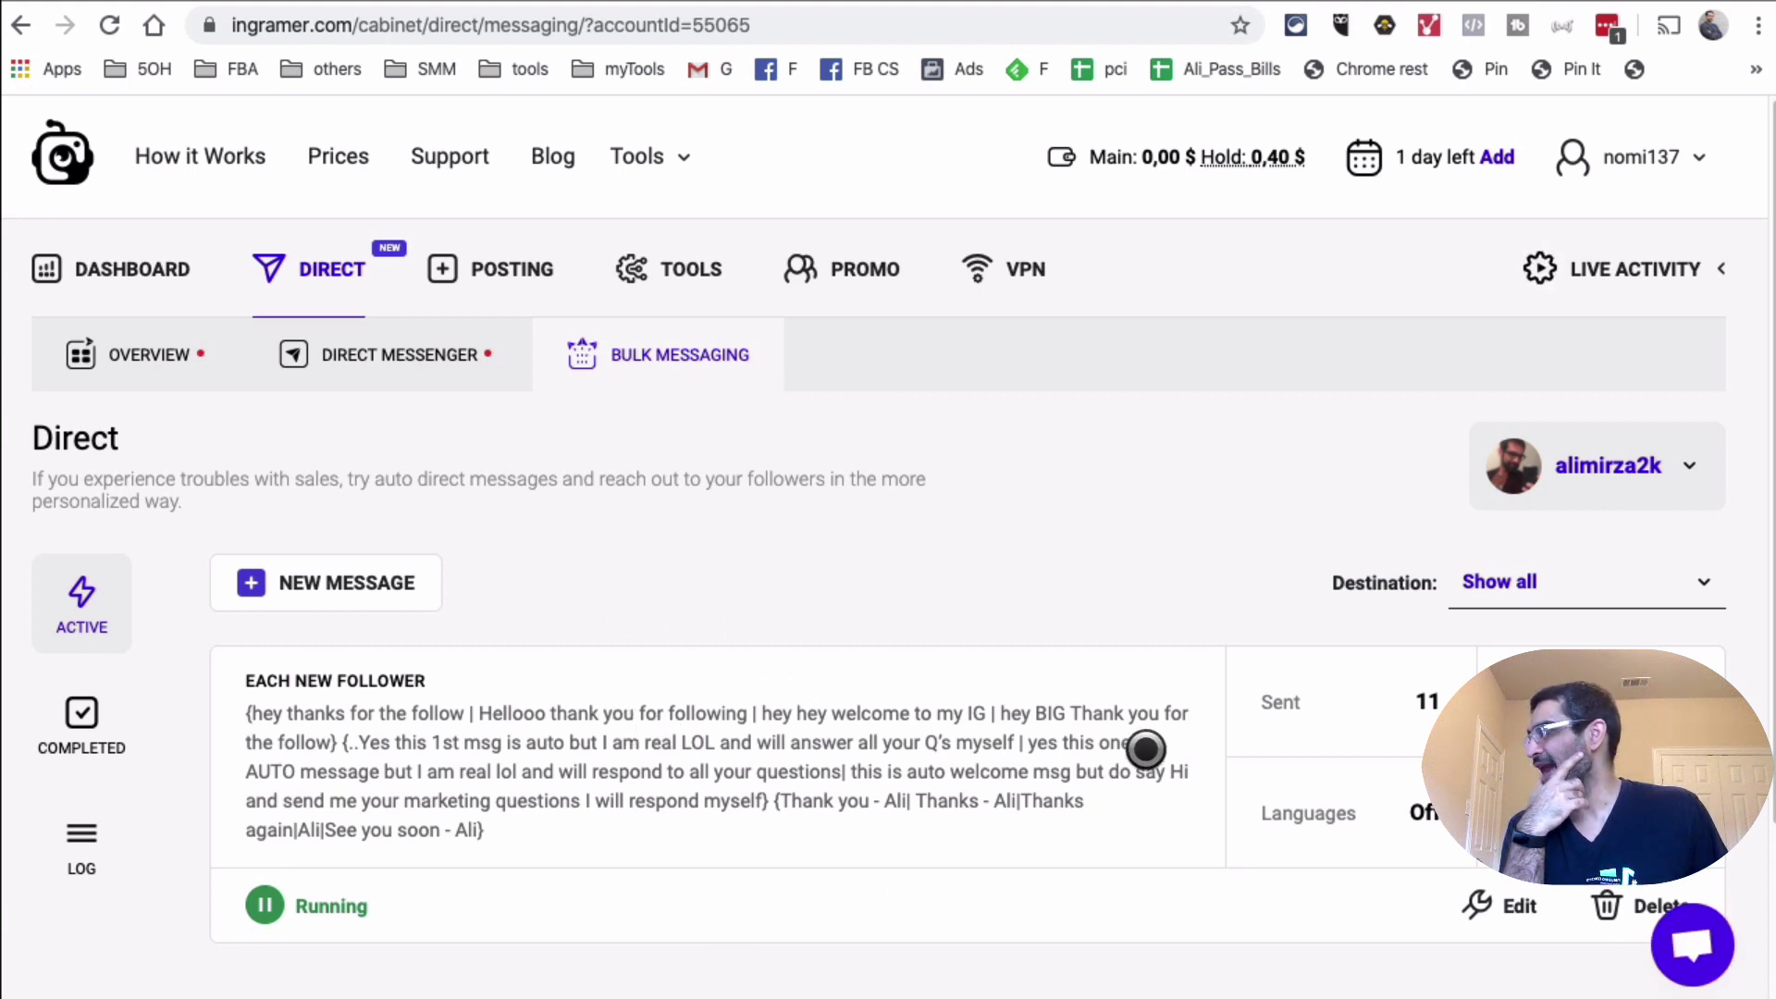
Highlight the EACH NEW FOLLOWER title, then expand the running message to show its settings.
scroll(1142, 740, down, 1)
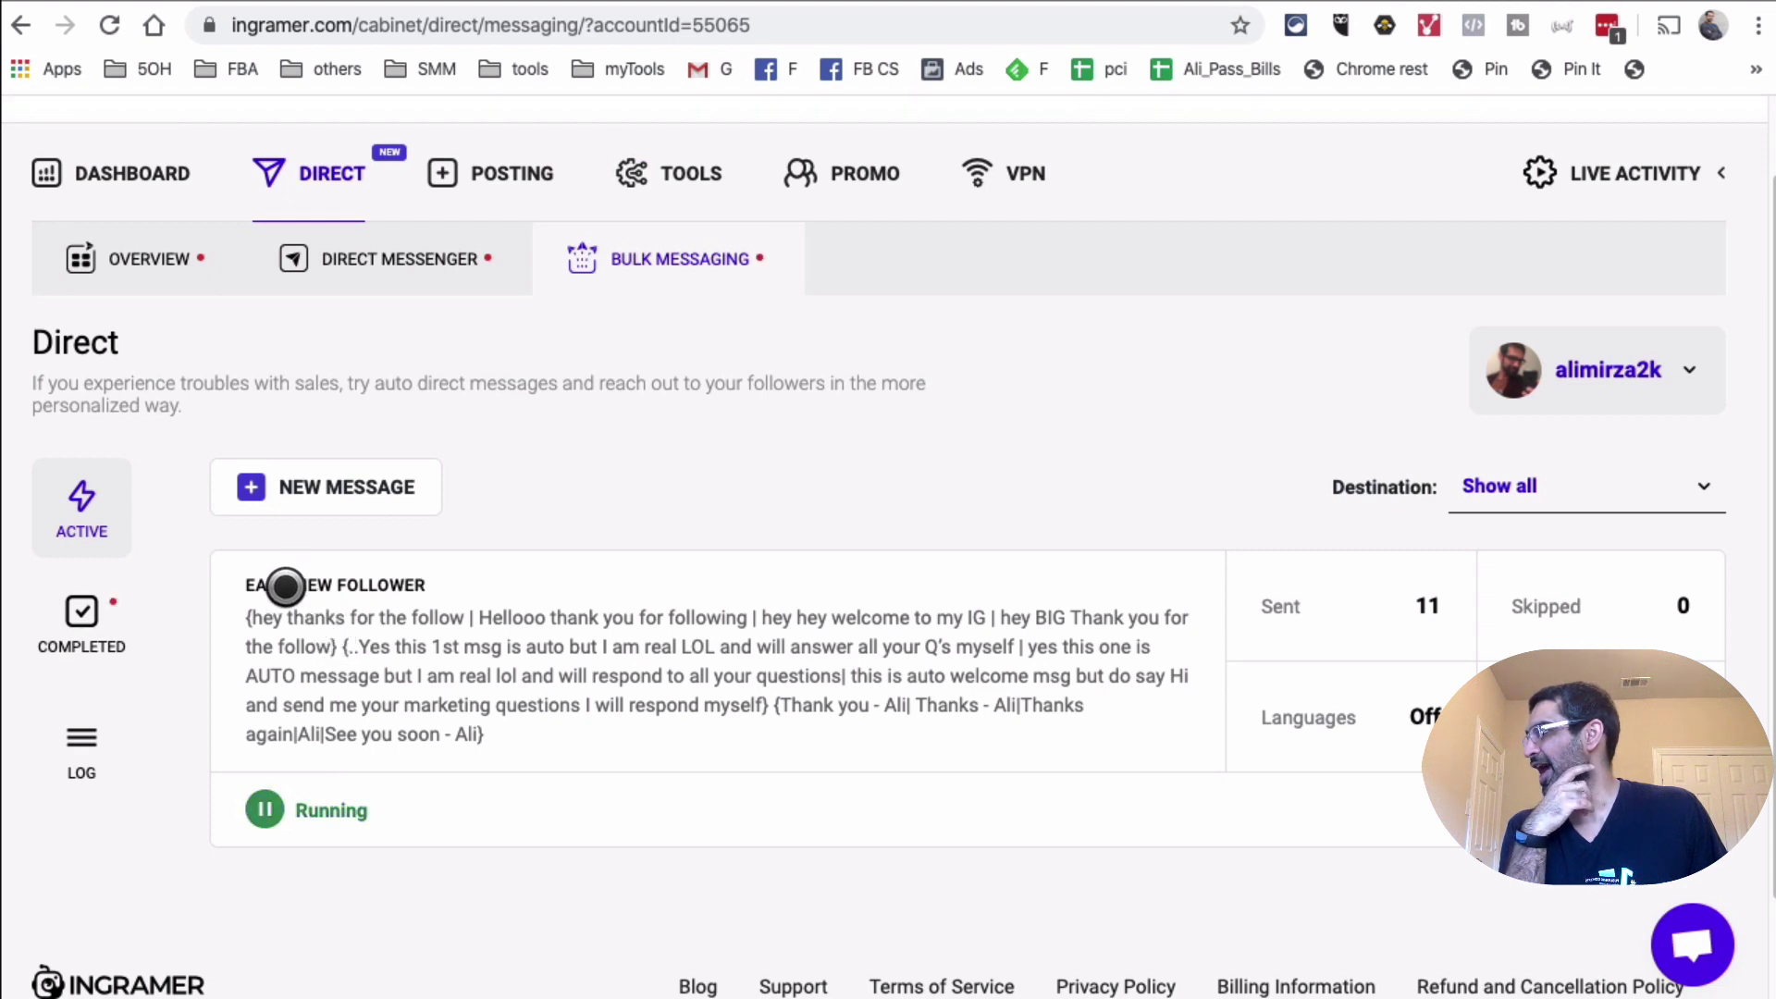
drag(274, 575, 486, 571)
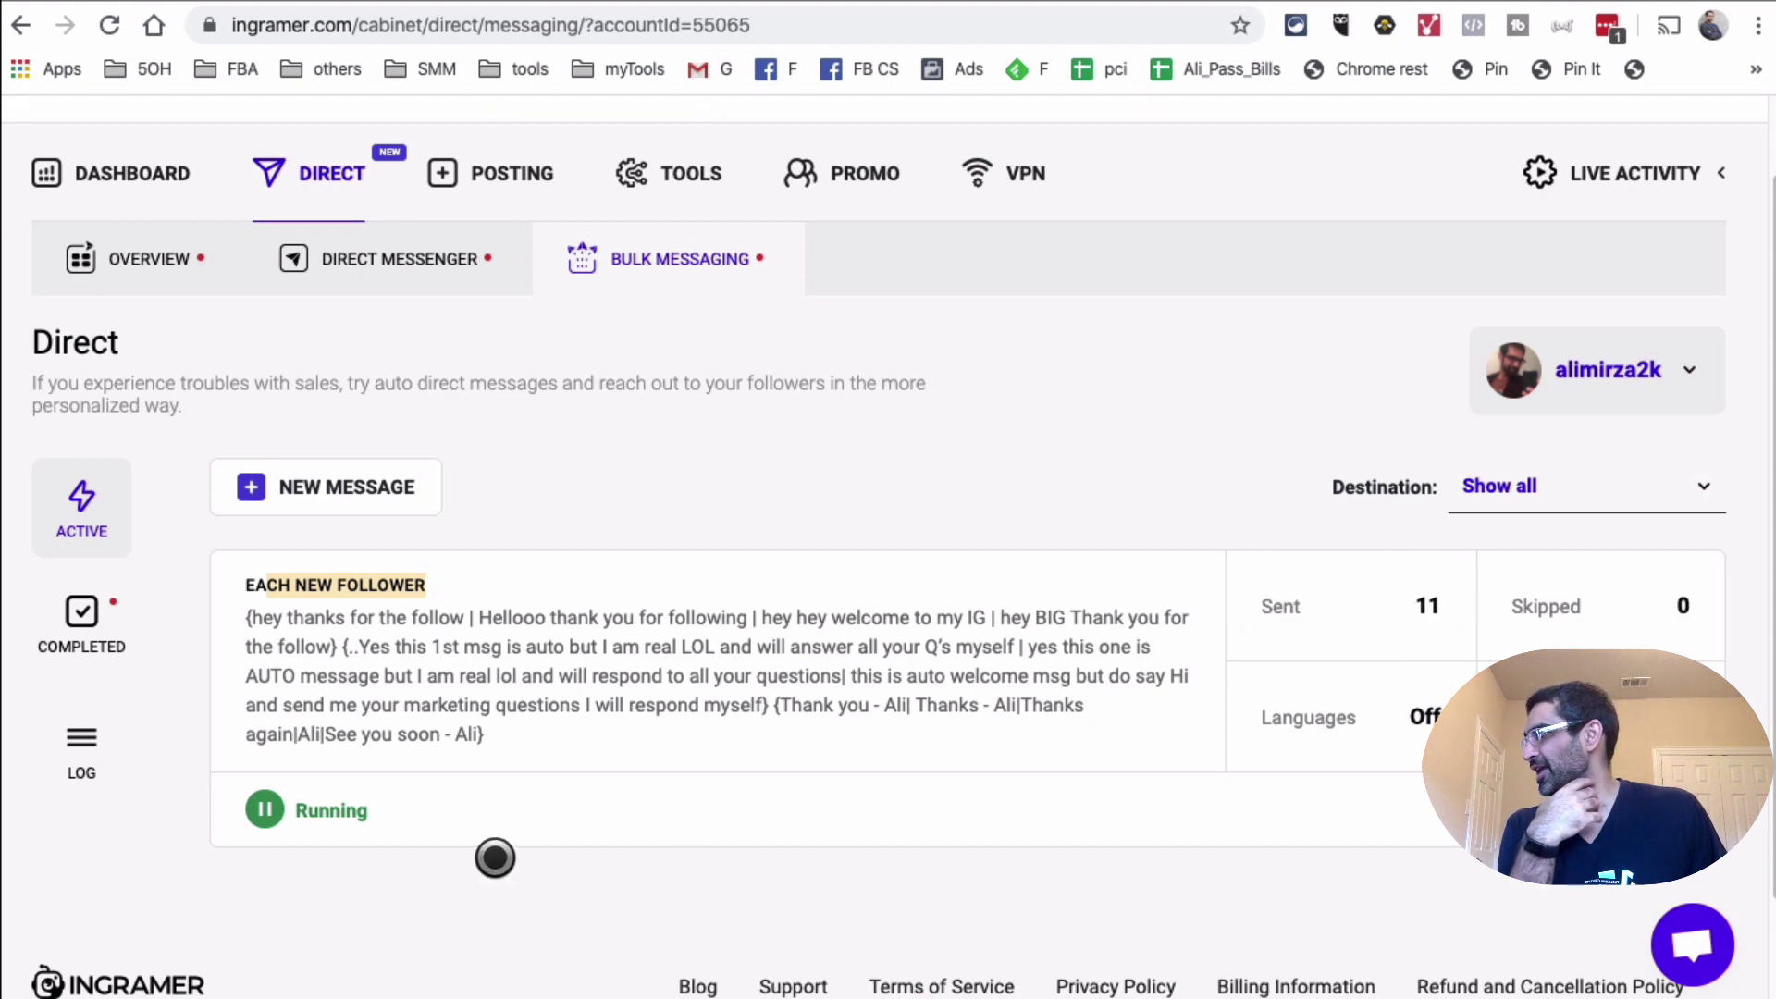
click(384, 579)
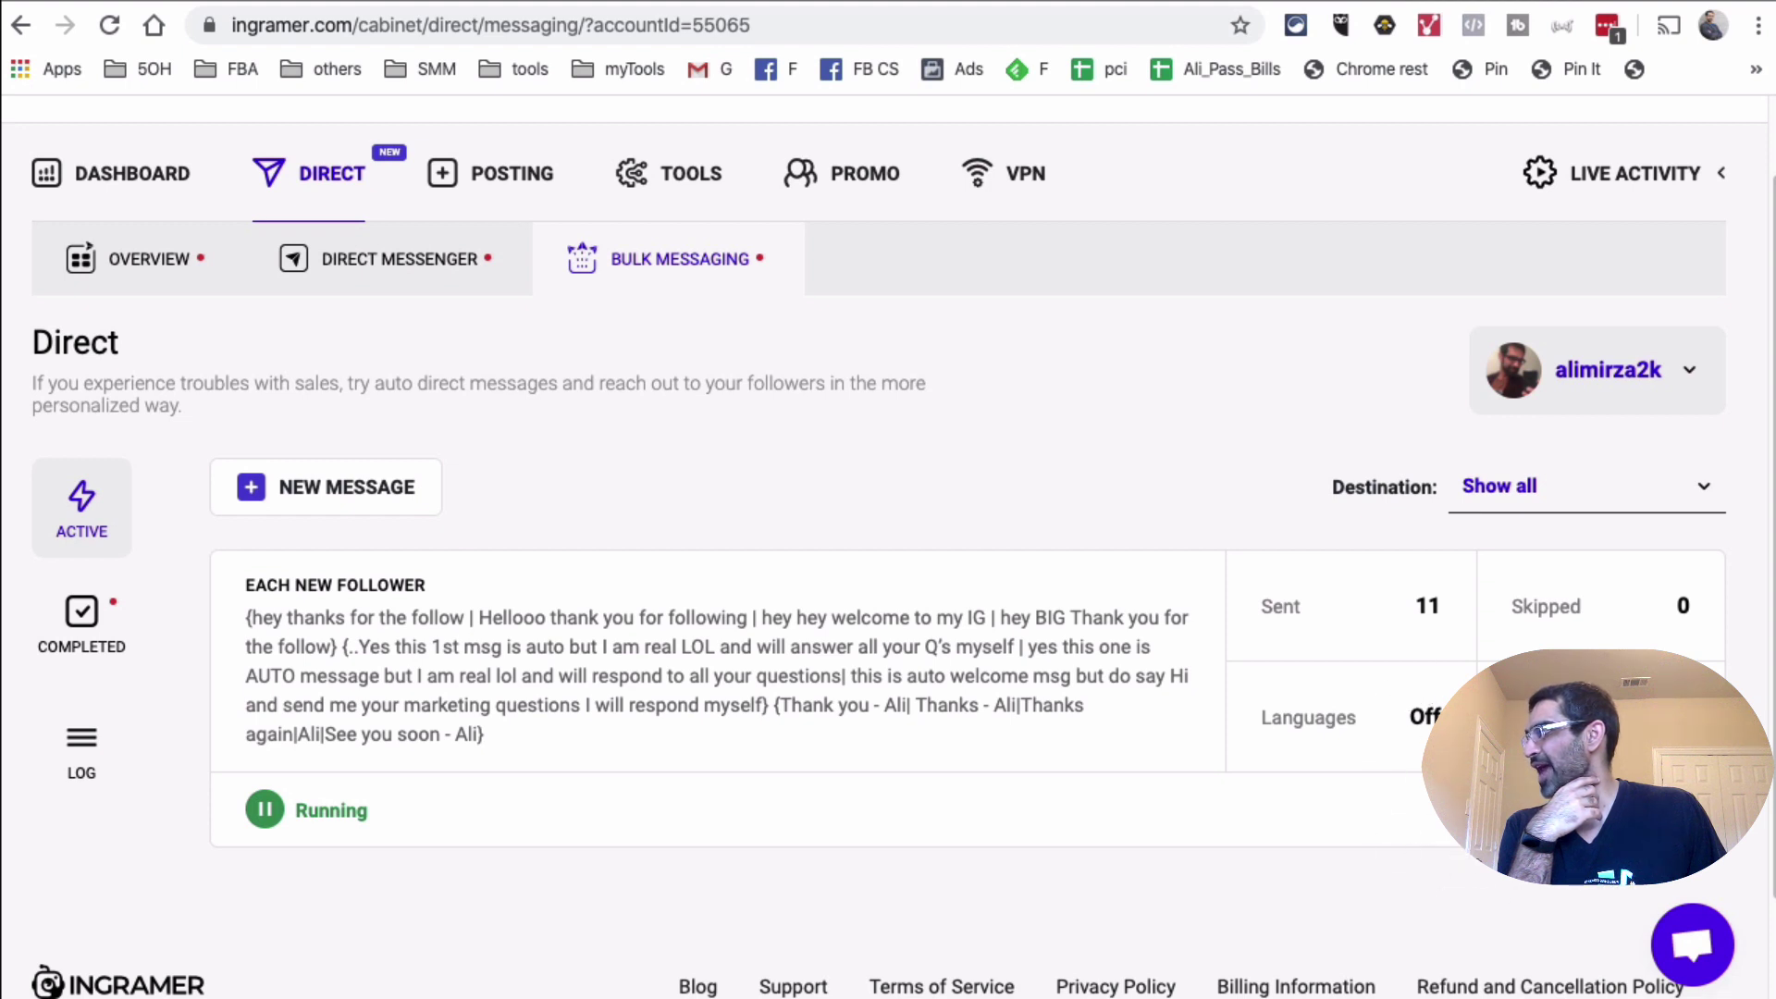
click(1119, 837)
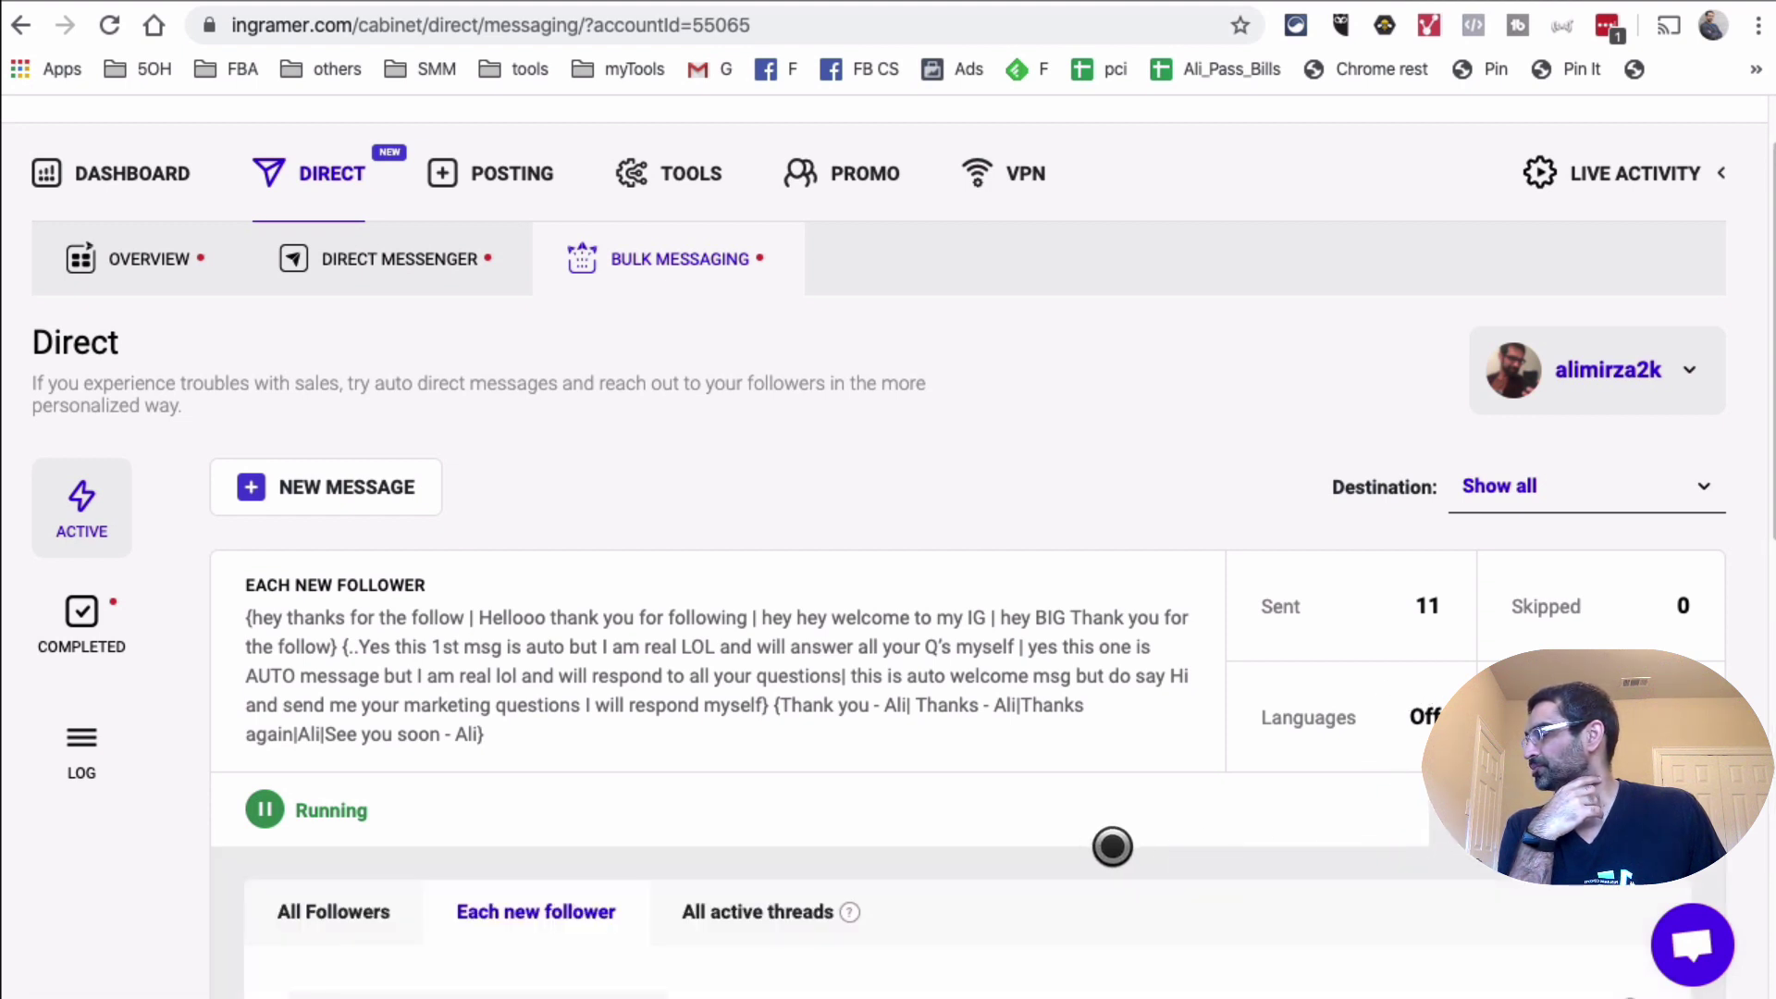
Select the entire Each New Follower welcome text, after opening and cancelling the image file picker.
scroll(1110, 819, down, 6)
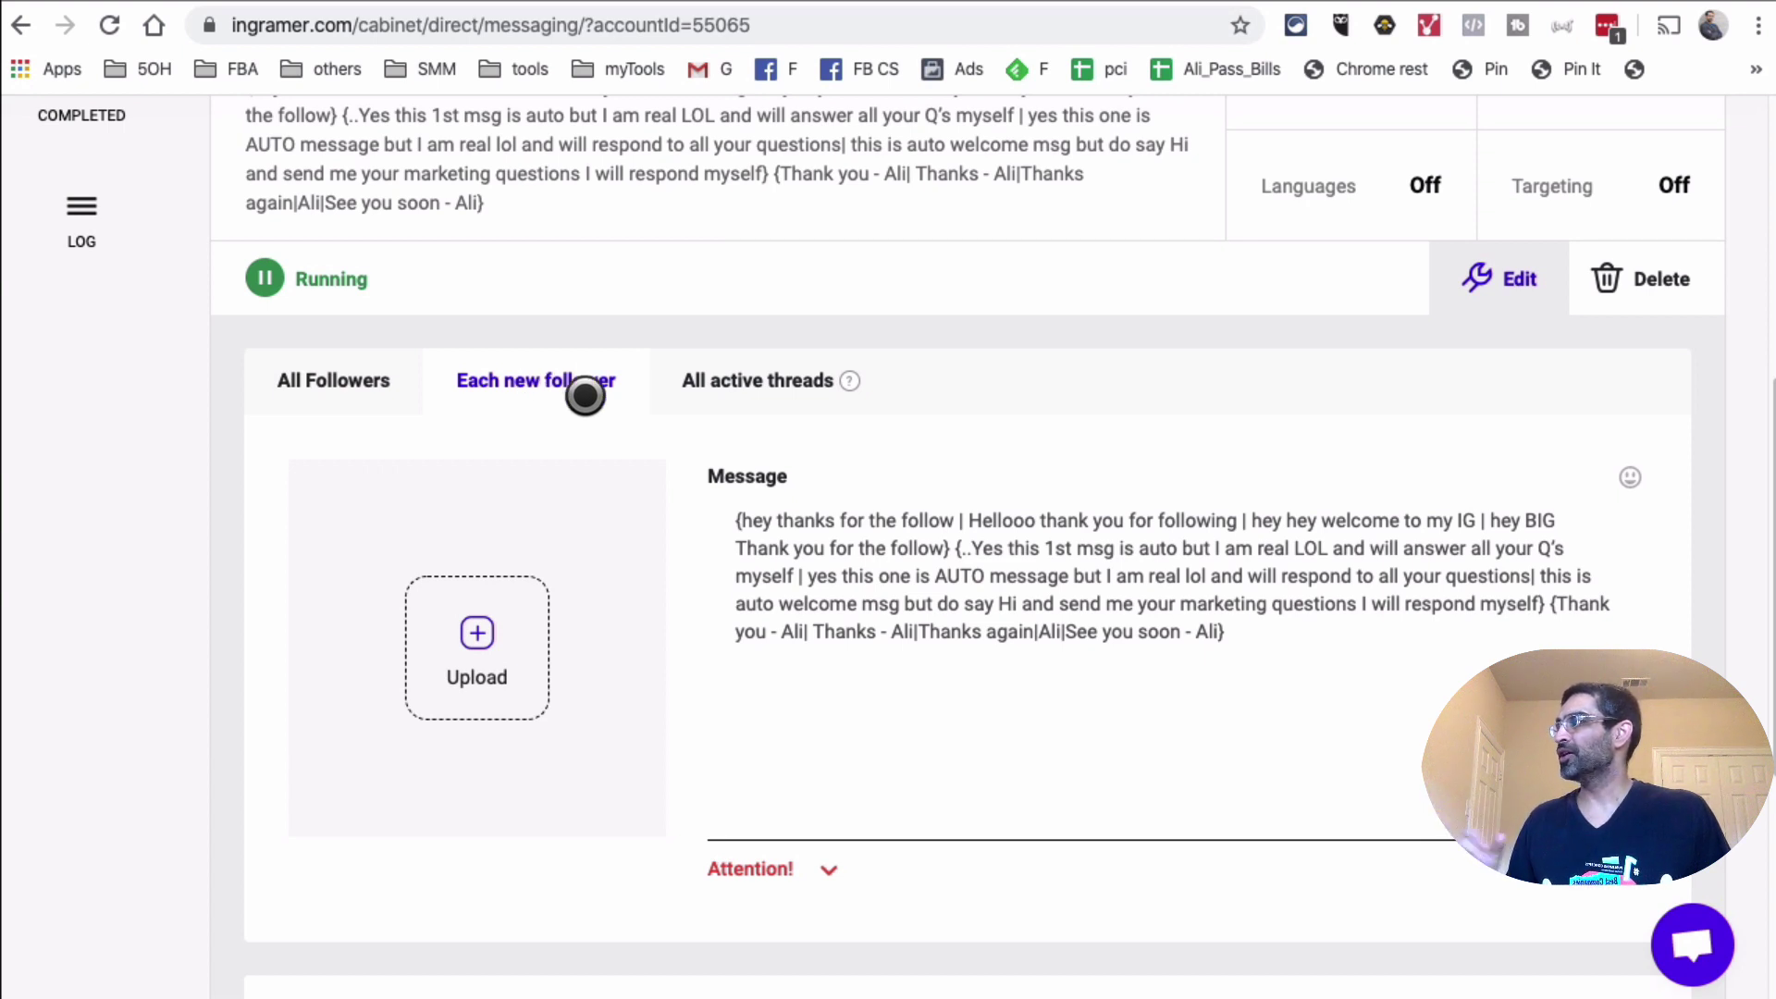
drag(1289, 639, 701, 505)
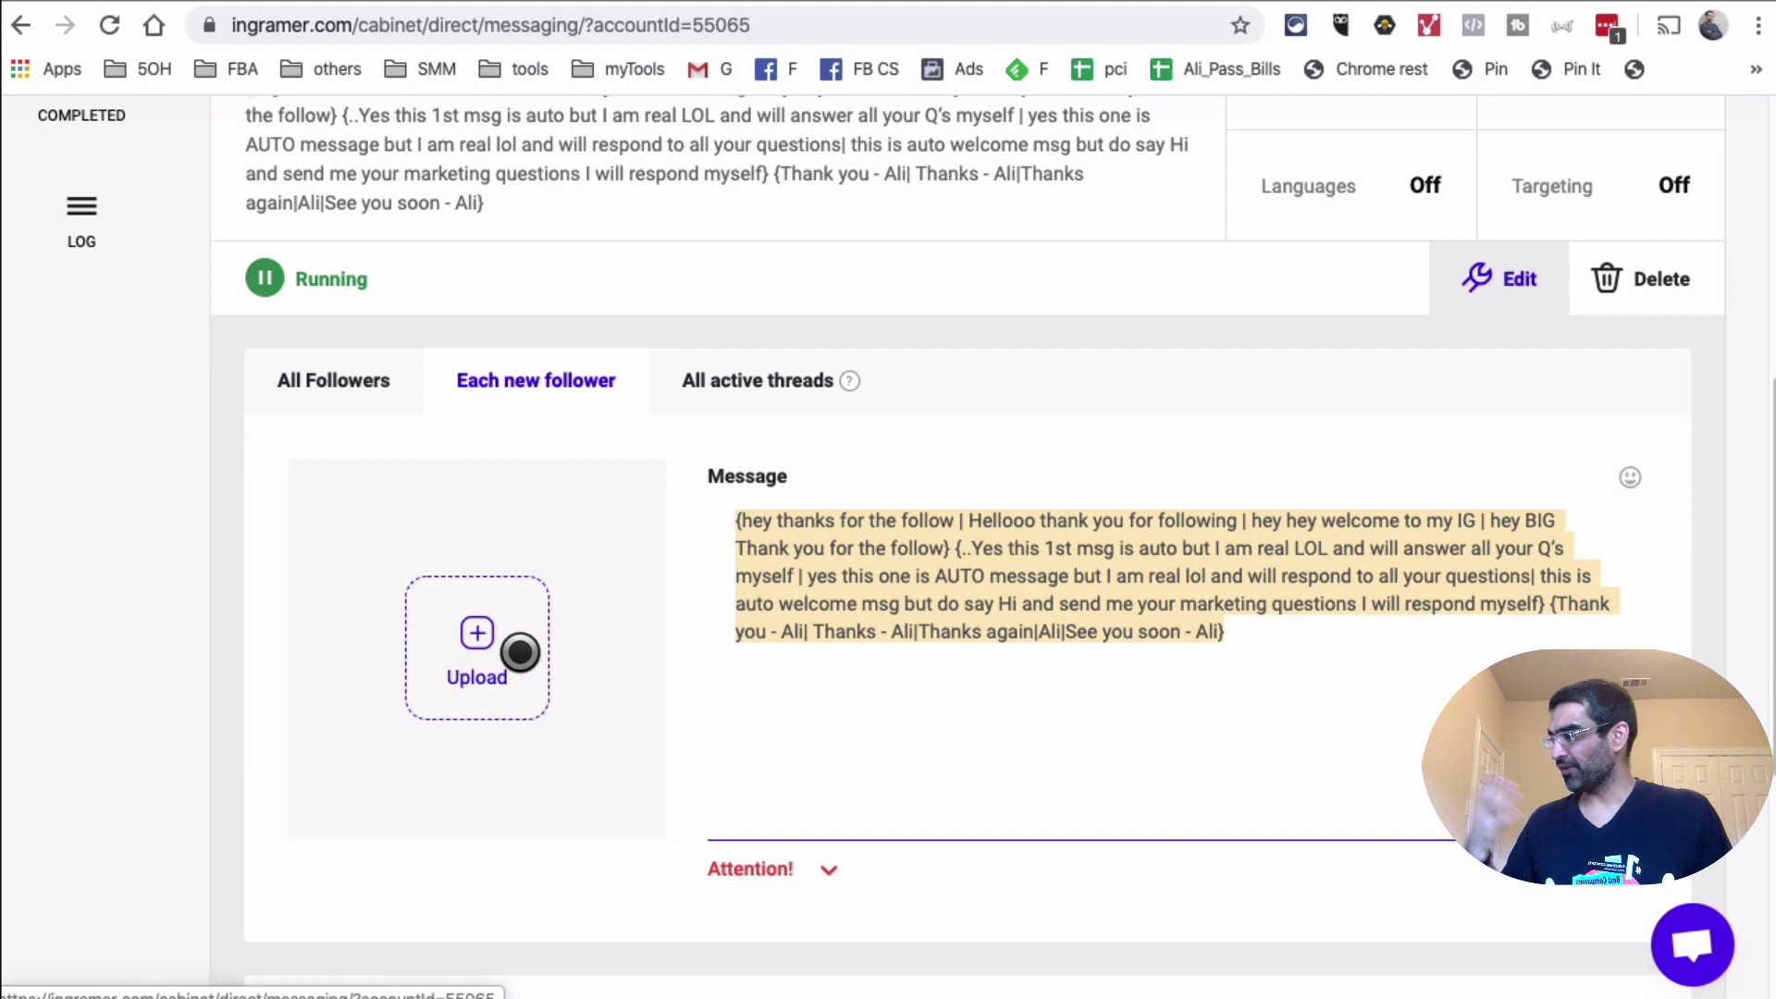
right_click(760, 672)
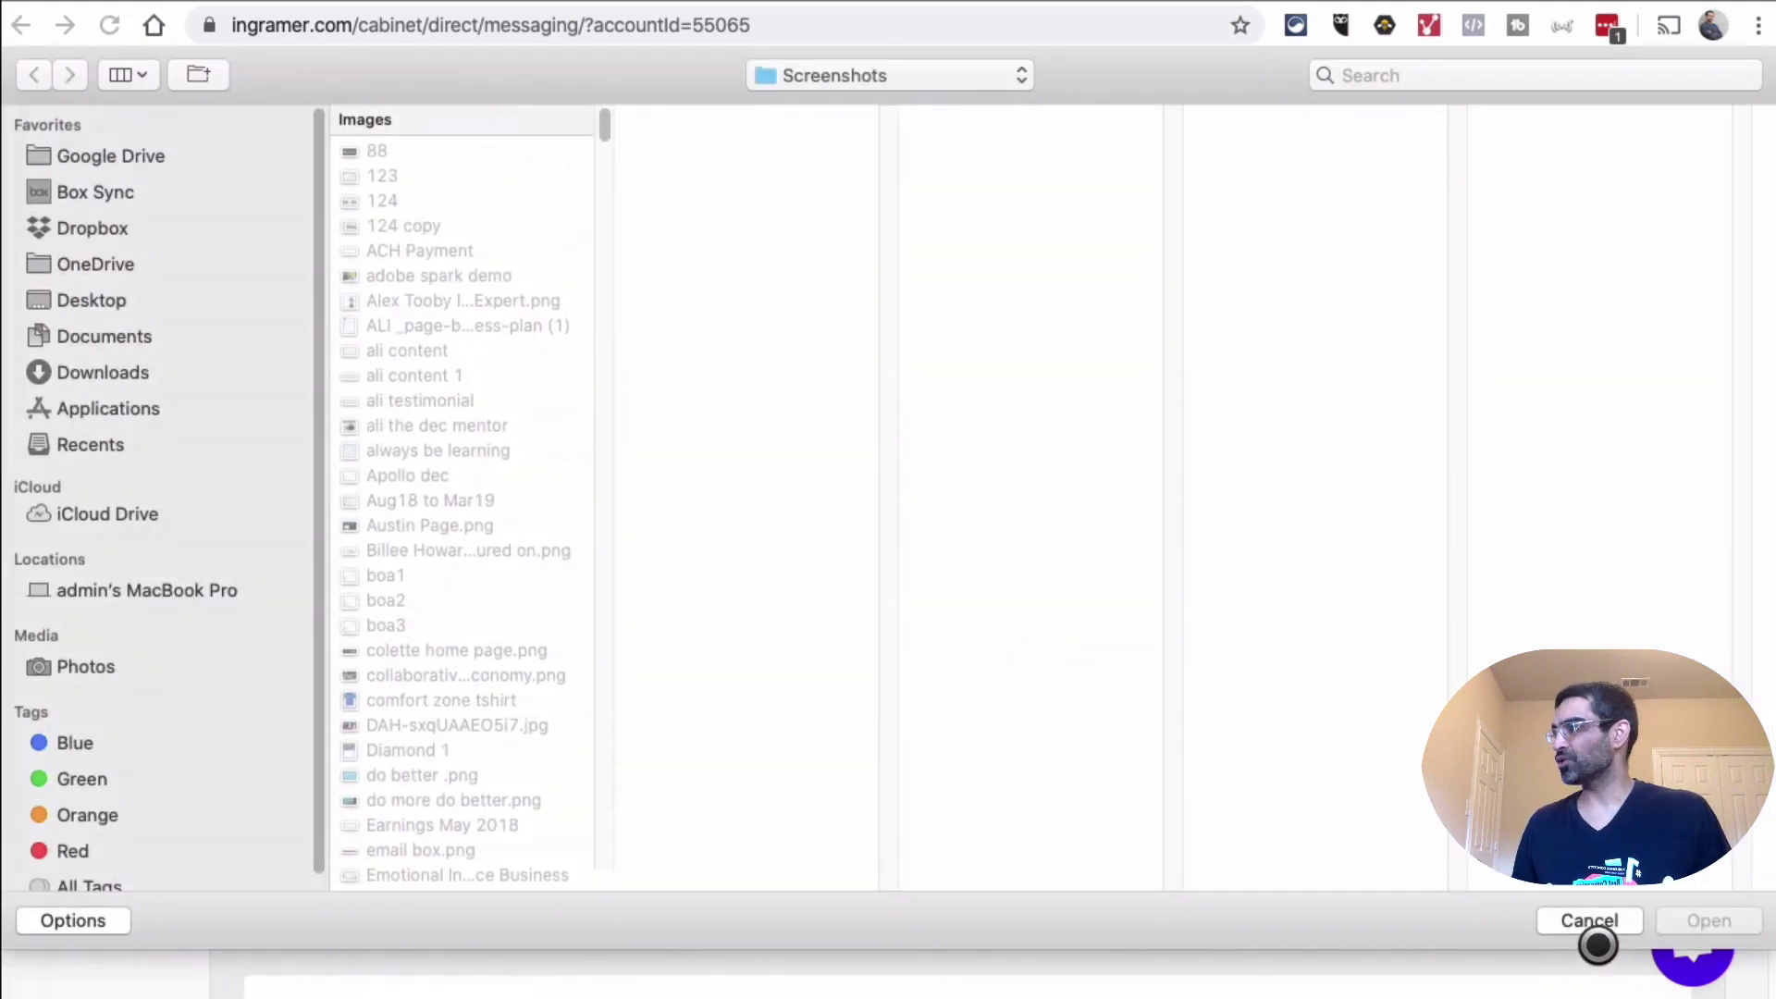
click(1591, 925)
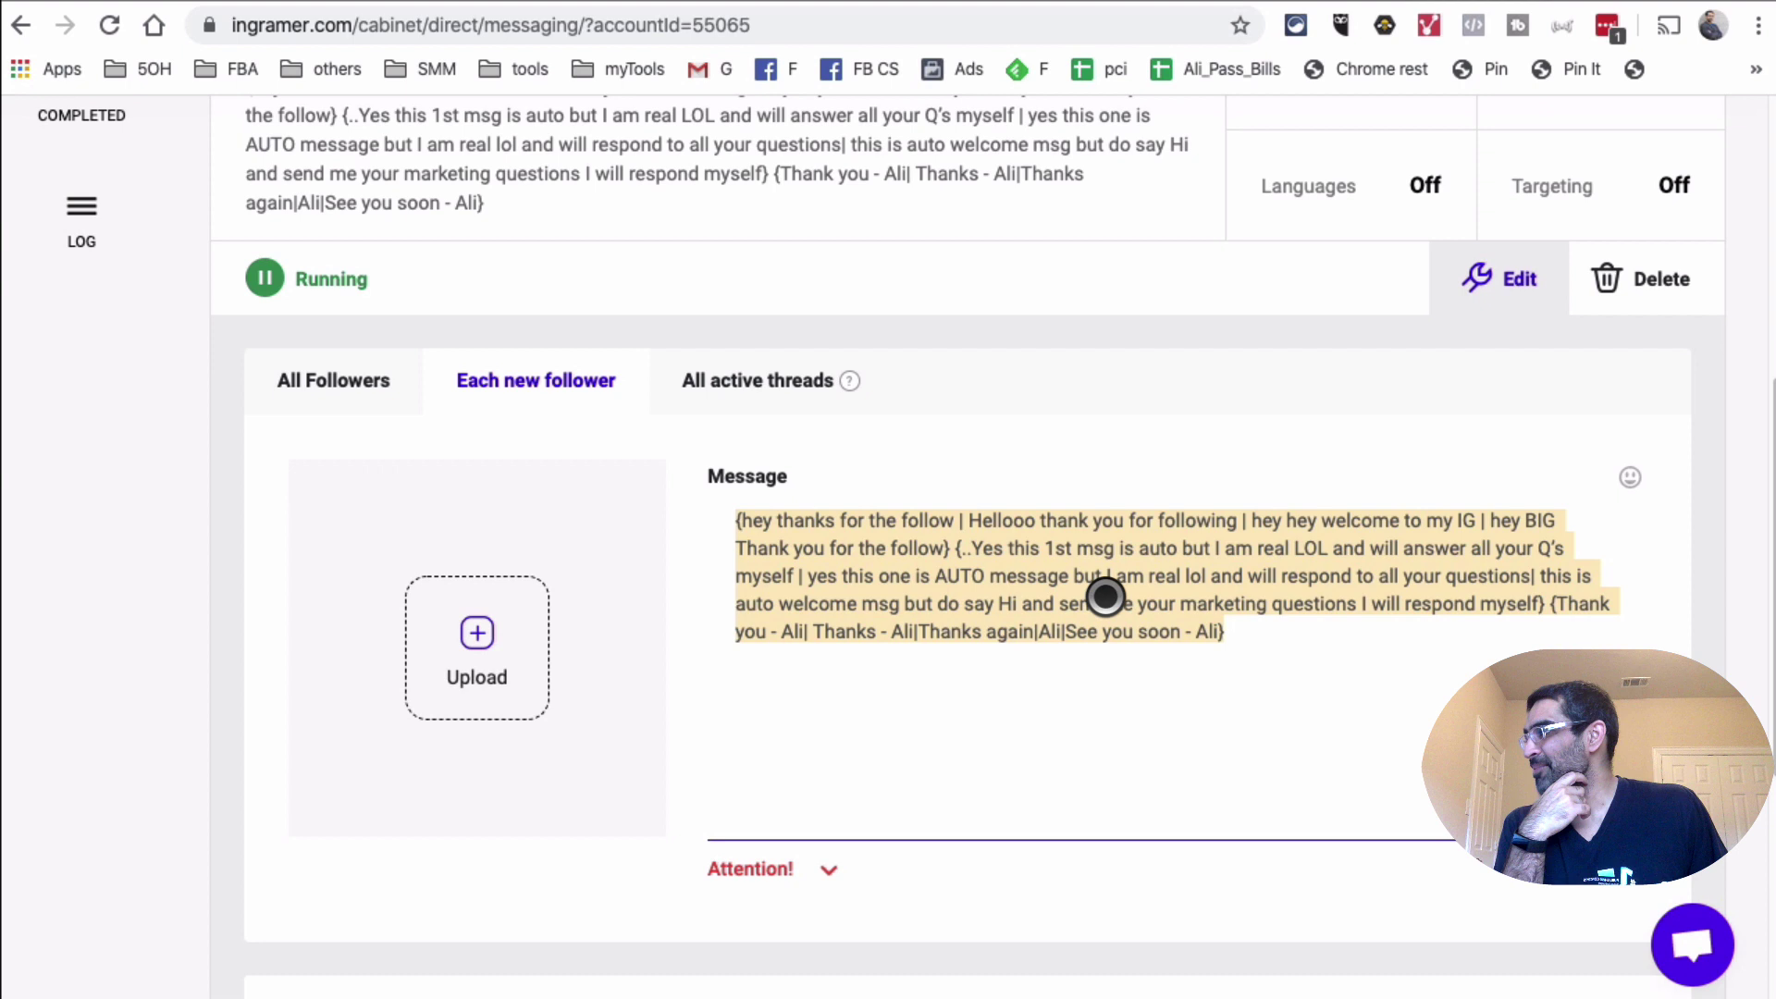
click(1151, 615)
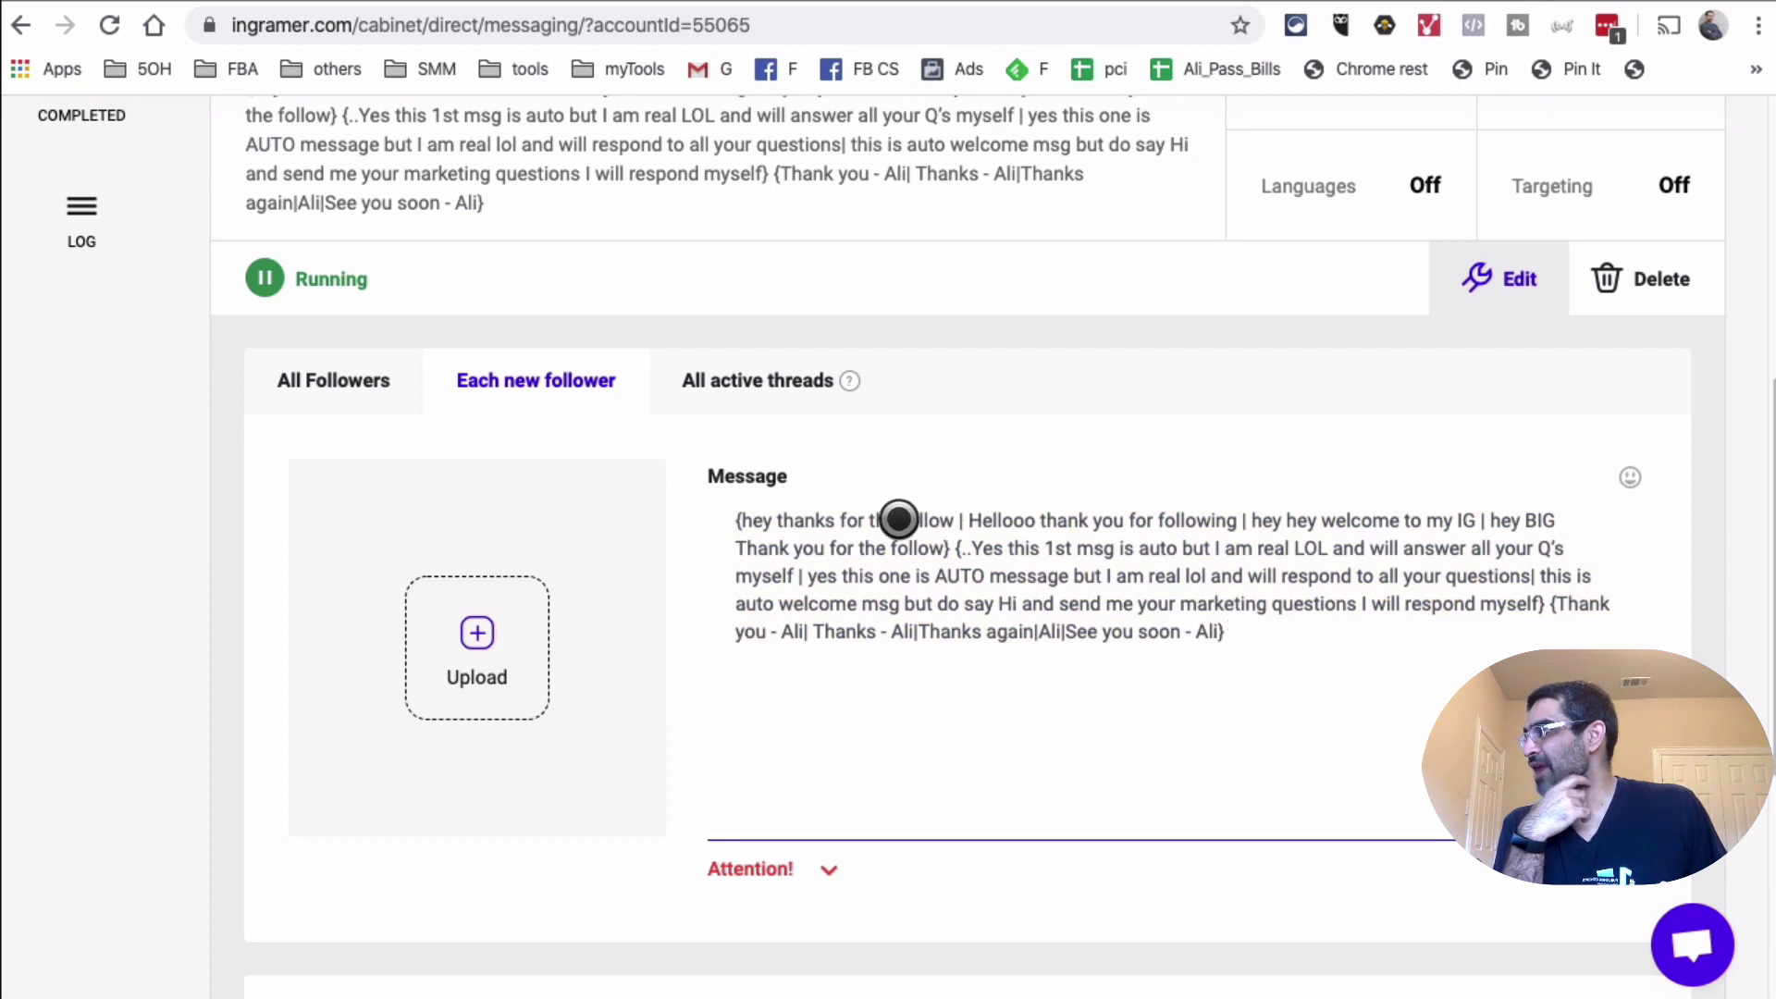
drag(1254, 629, 856, 543)
click(879, 551)
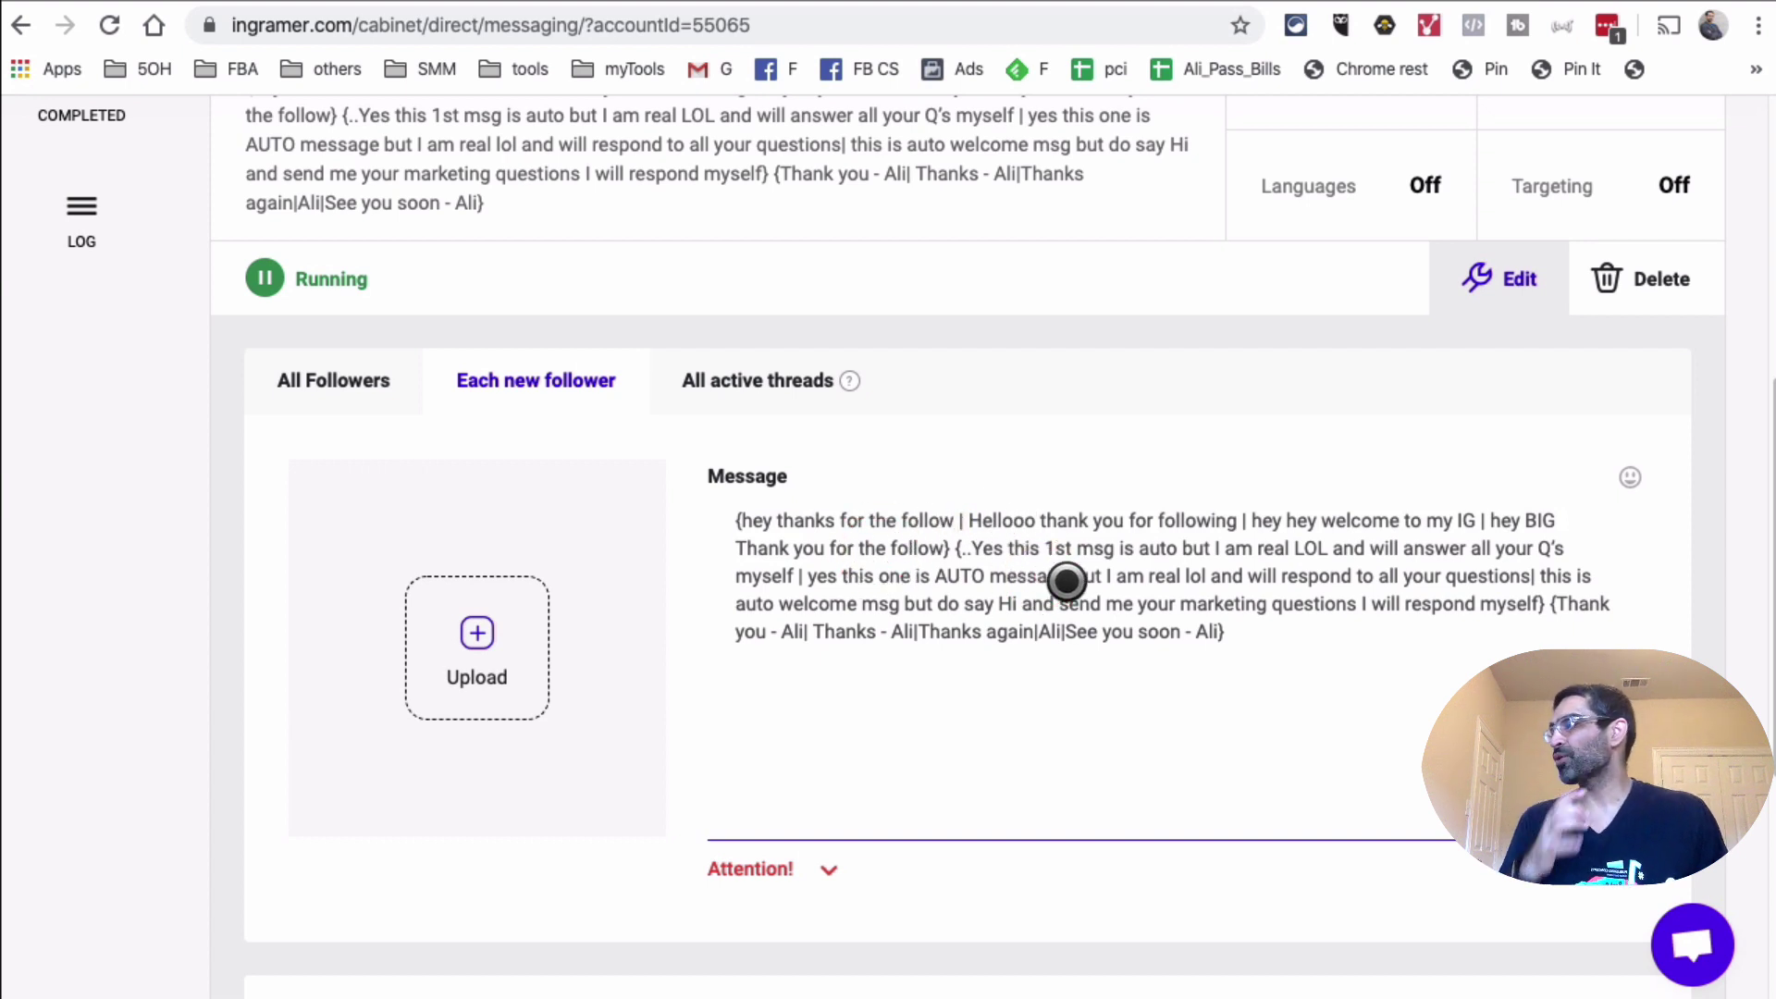
drag(1235, 632, 698, 527)
key(ctrl+c)
Delete the old welcome text and paste in the randomized greeting template.
key(BackSpace)
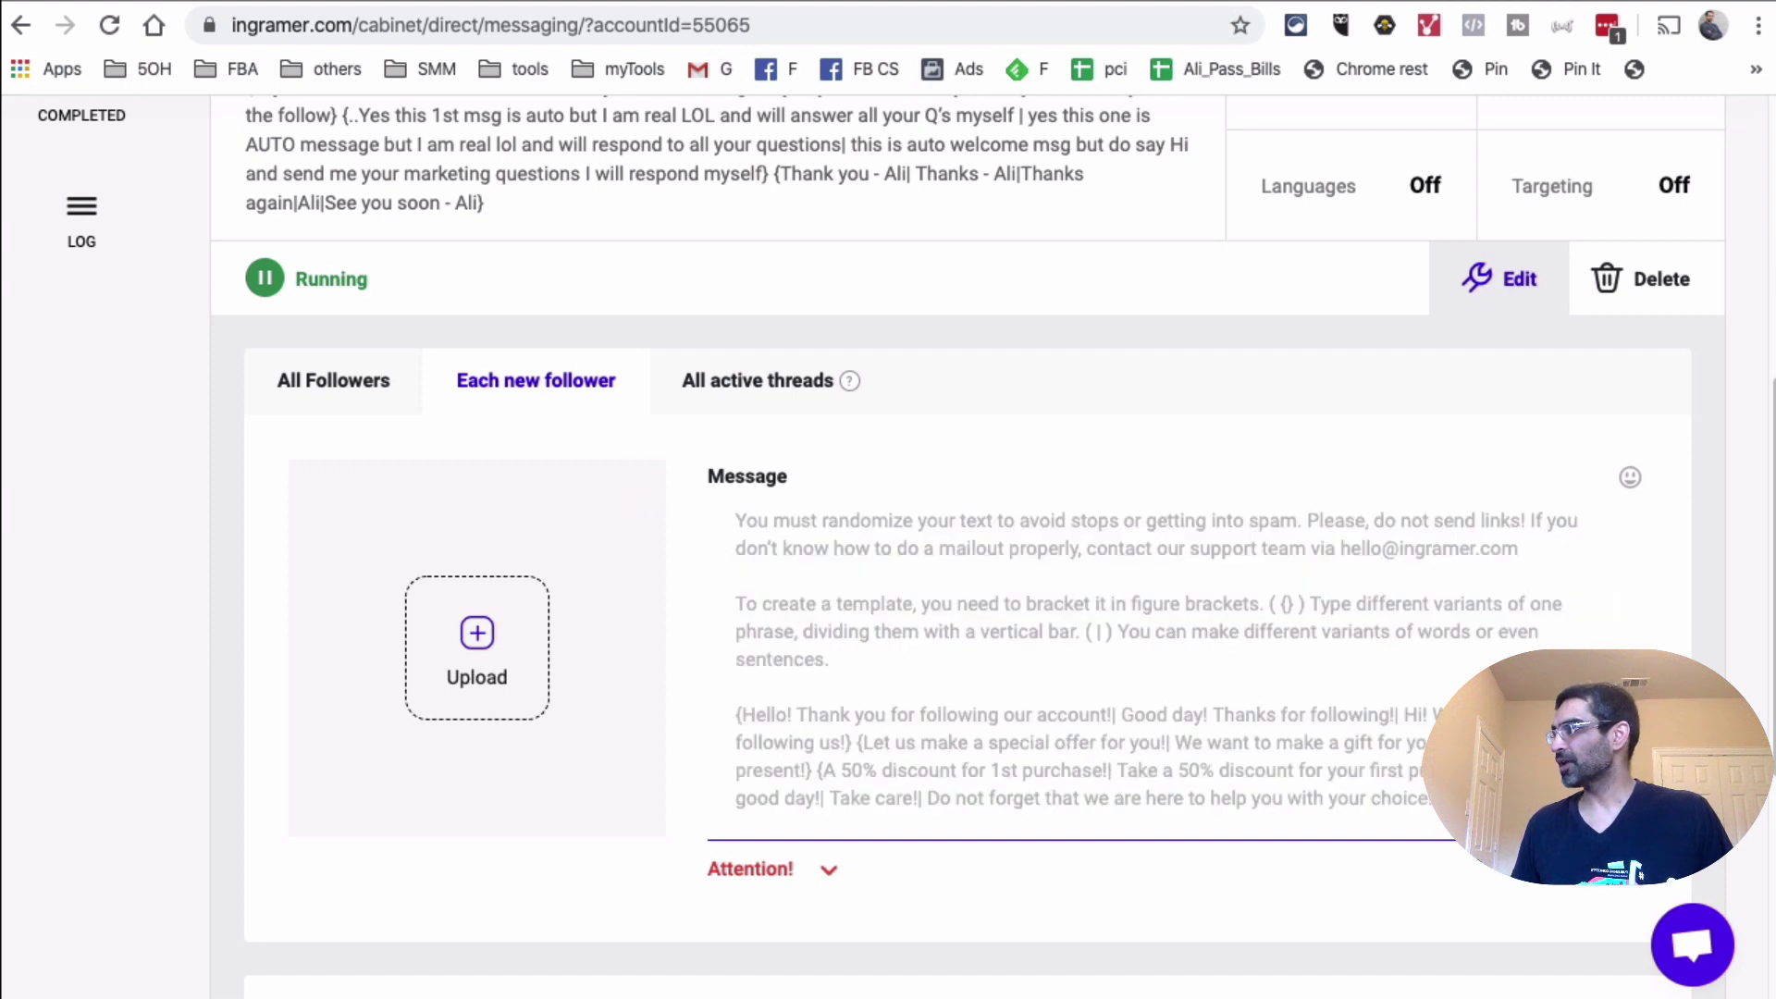
scroll(1380, 681, down, 1)
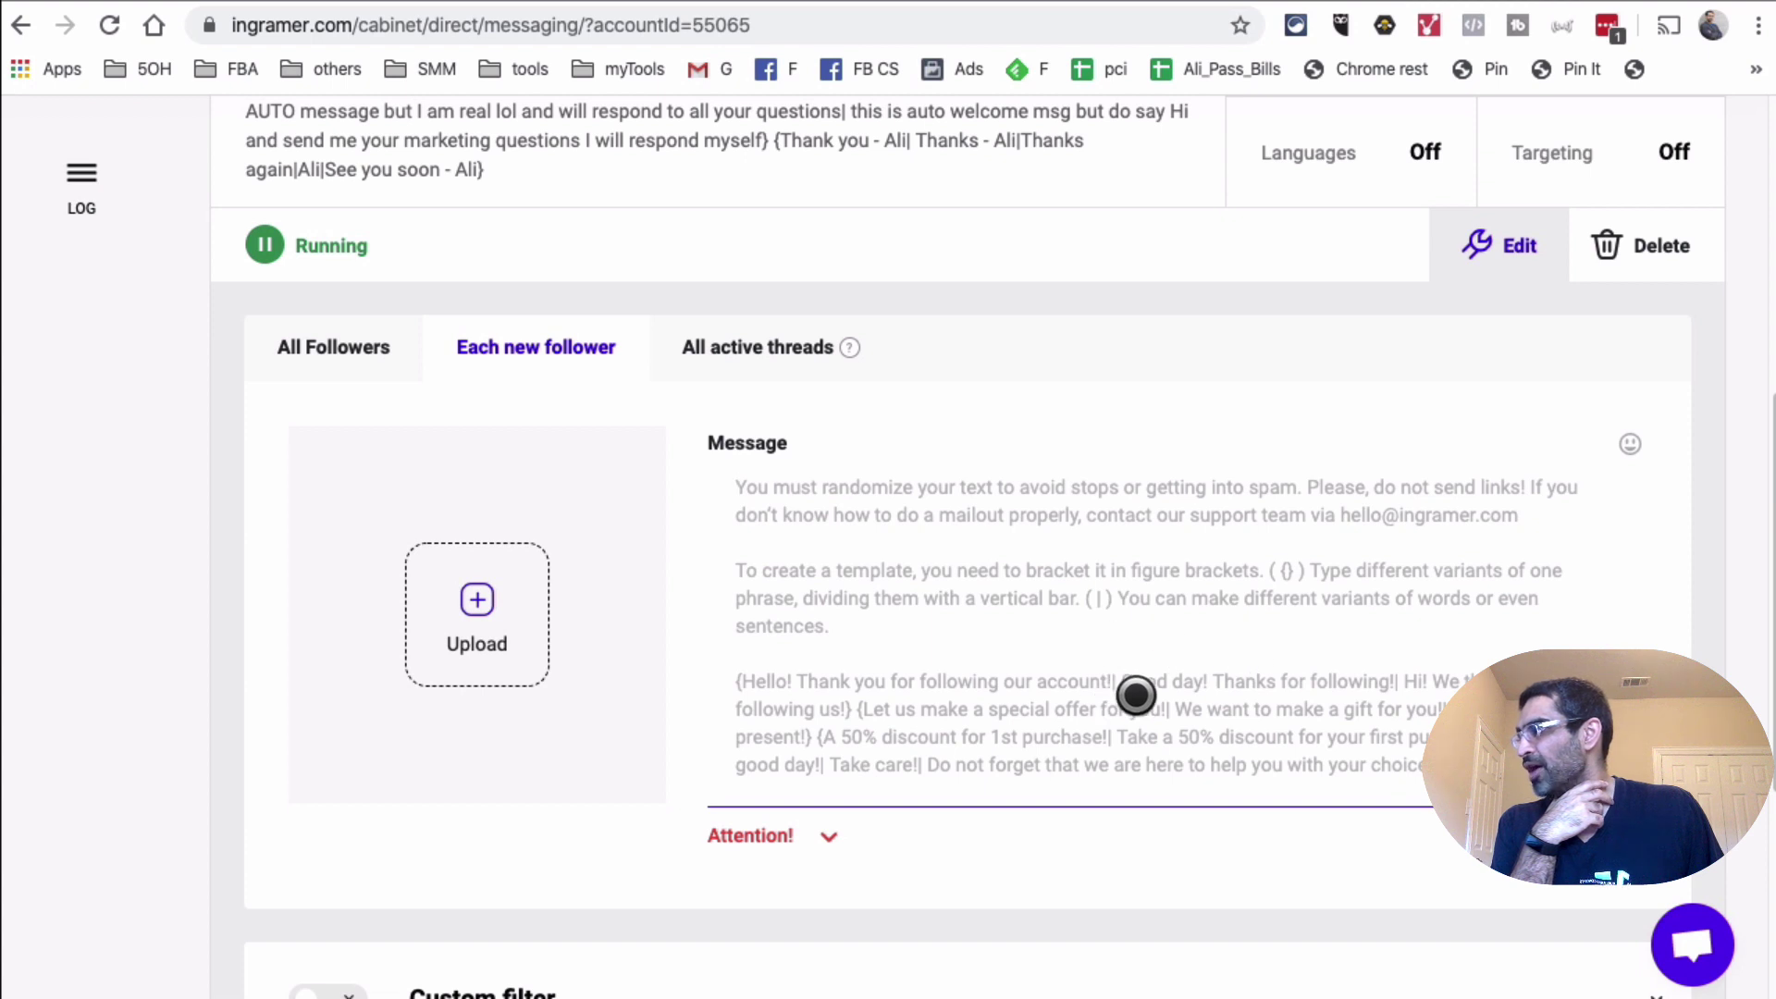
scroll(1147, 703, down, 1)
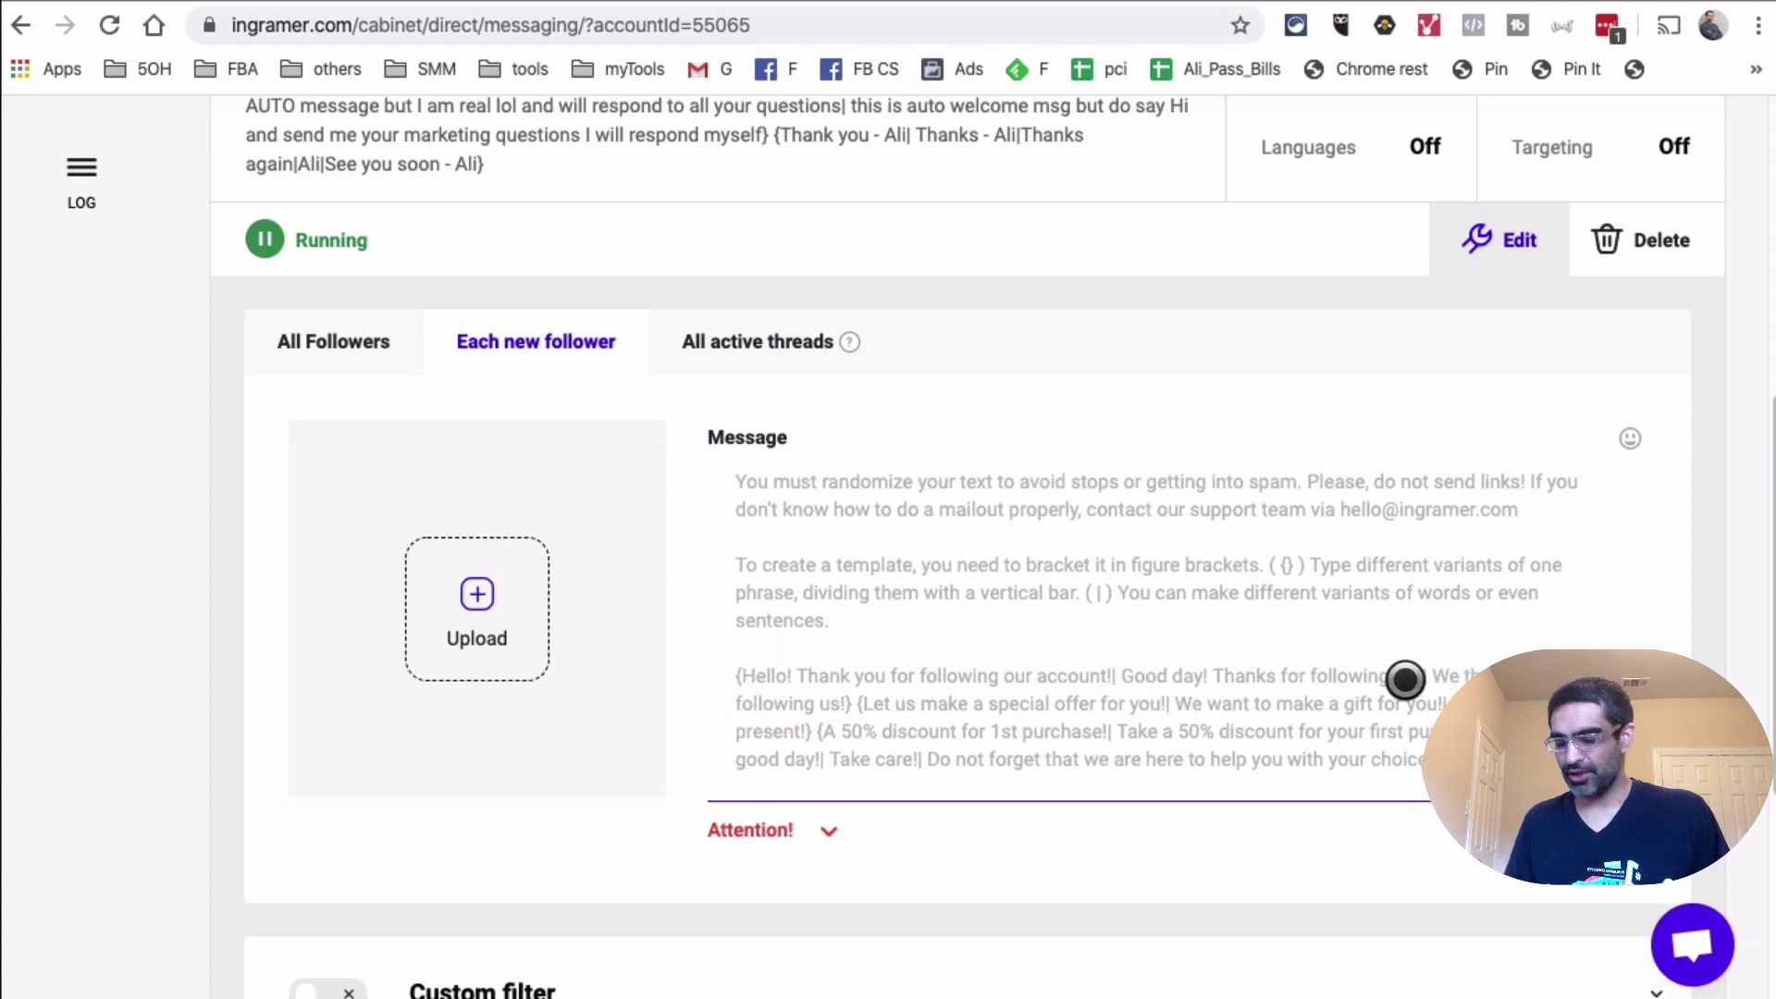
key(ctrl+v)
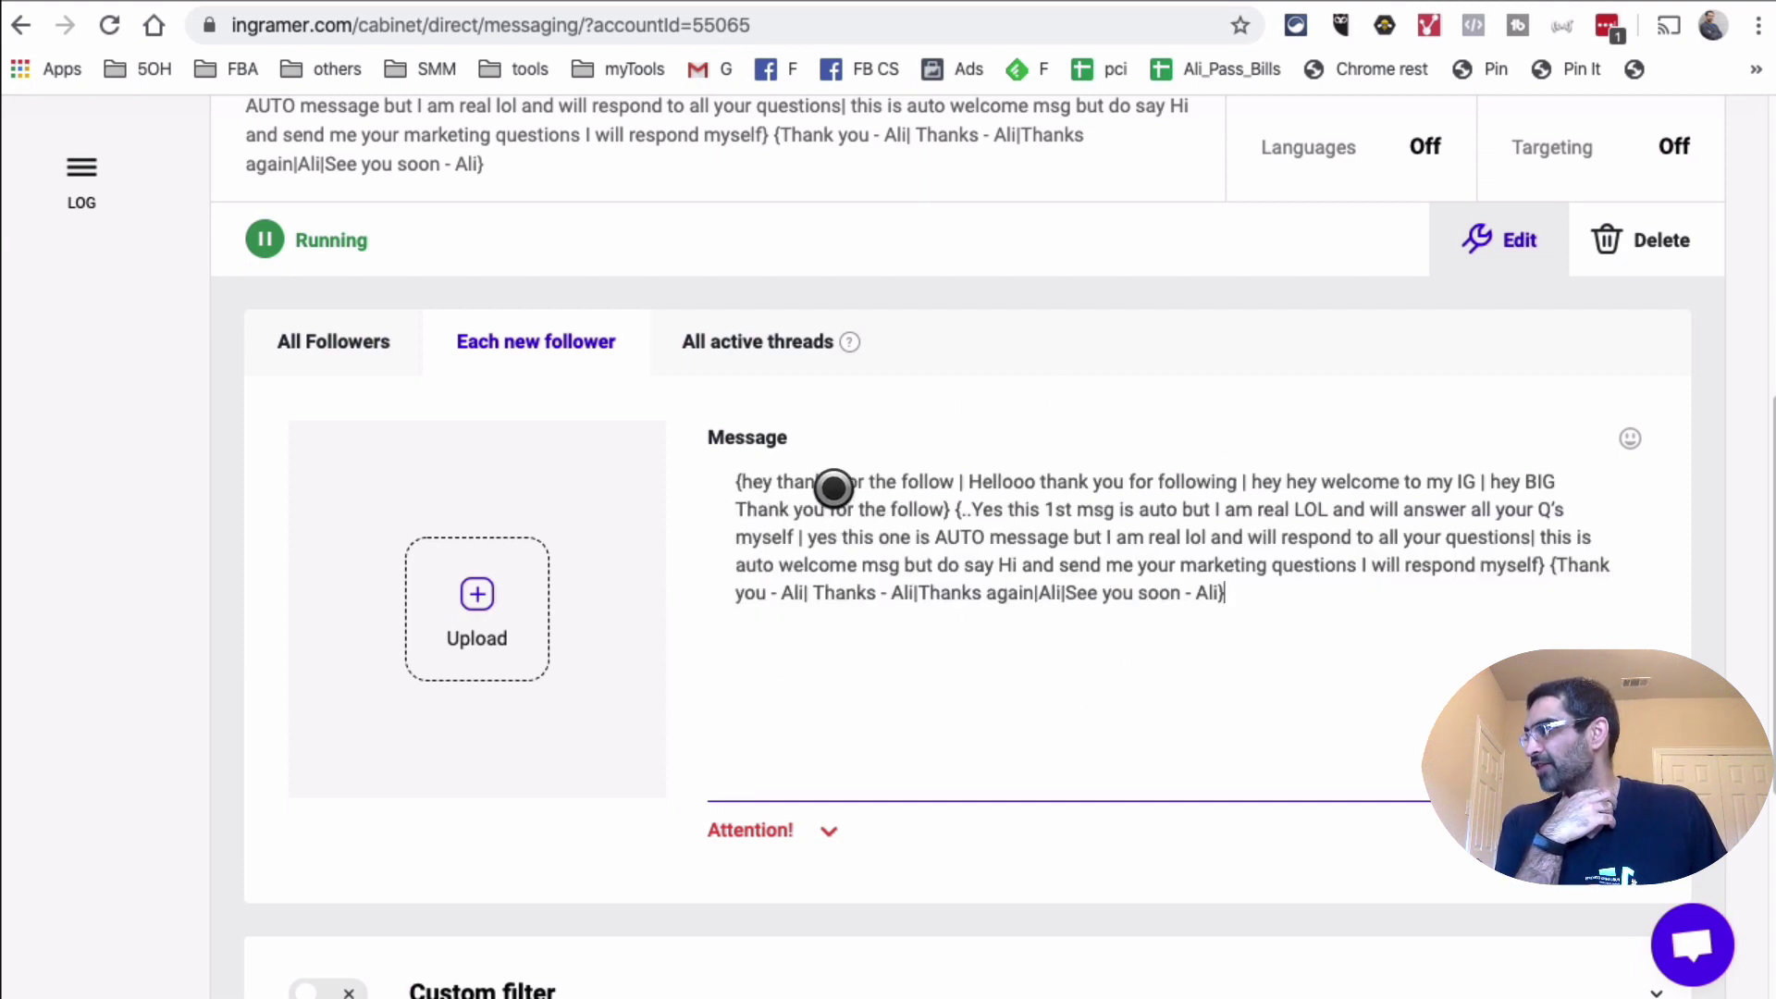
Point out the greeting variants, then add and remove a line break after the greeting group.
drag(956, 480, 760, 484)
mouse_move(968, 481)
mouse_down()
mouse_move(1543, 491)
mouse_move(1502, 475)
mouse_move(1535, 480)
mouse_move(959, 506)
mouse_up()
click(960, 506)
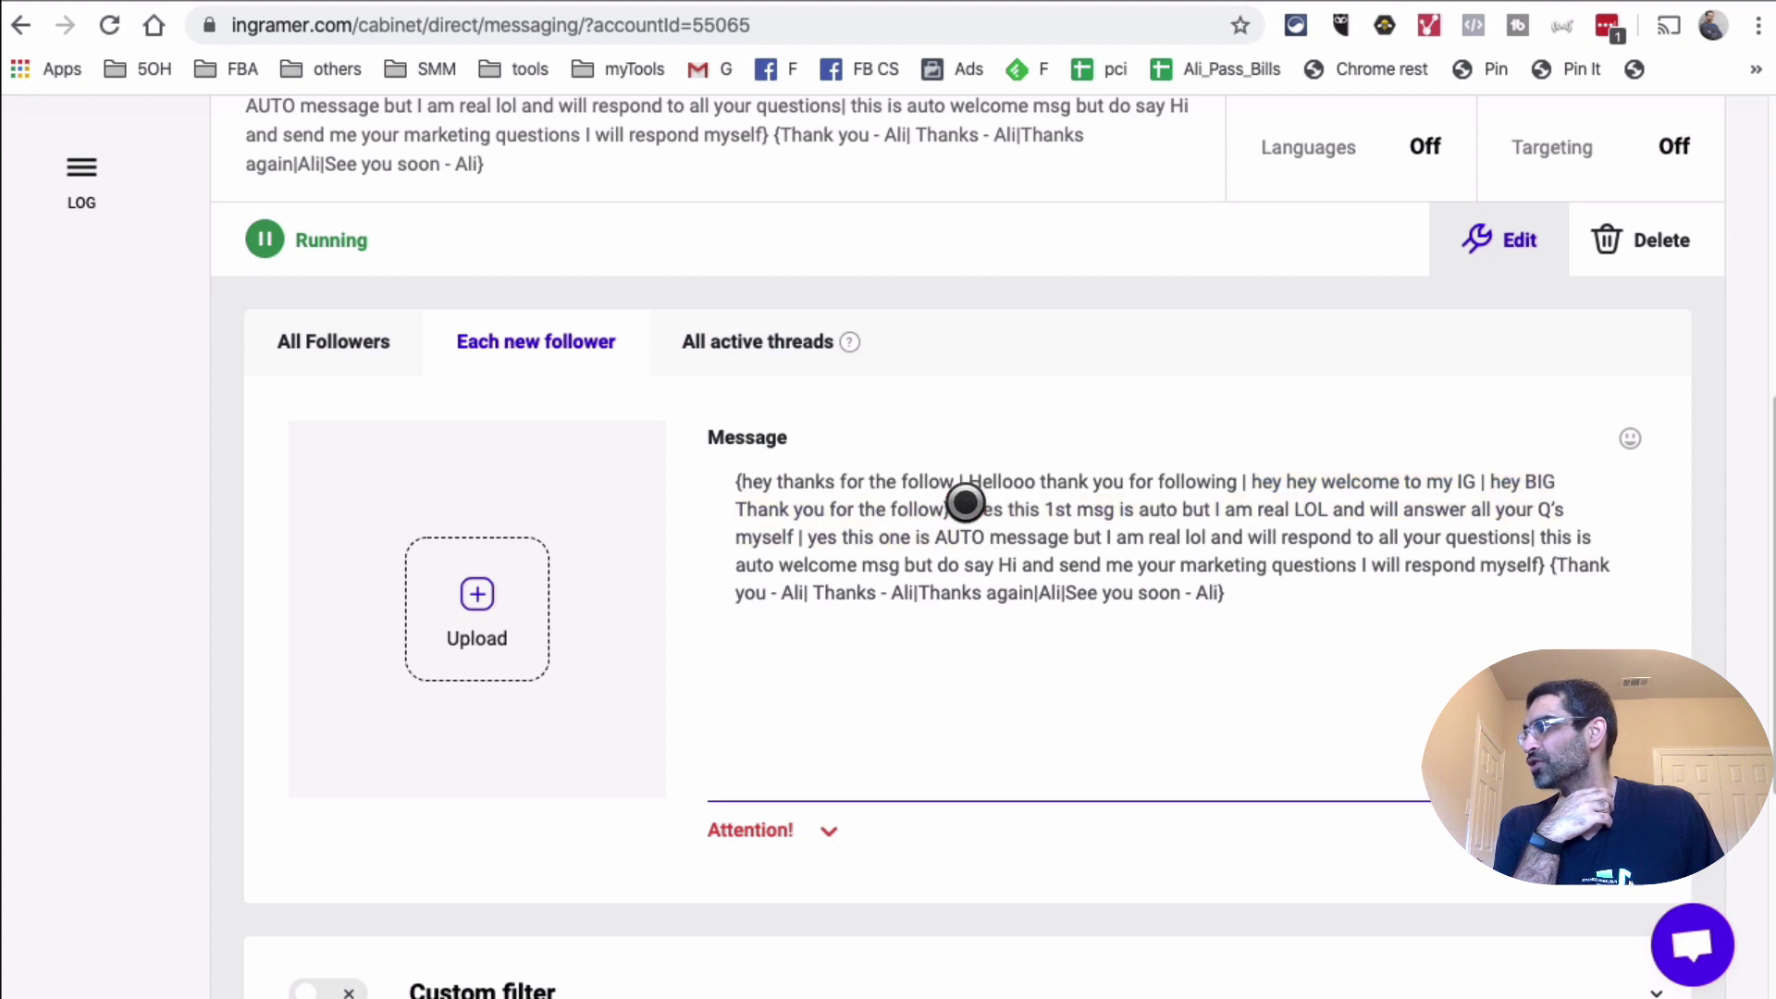
click(1078, 561)
key(Return)
key(Return)
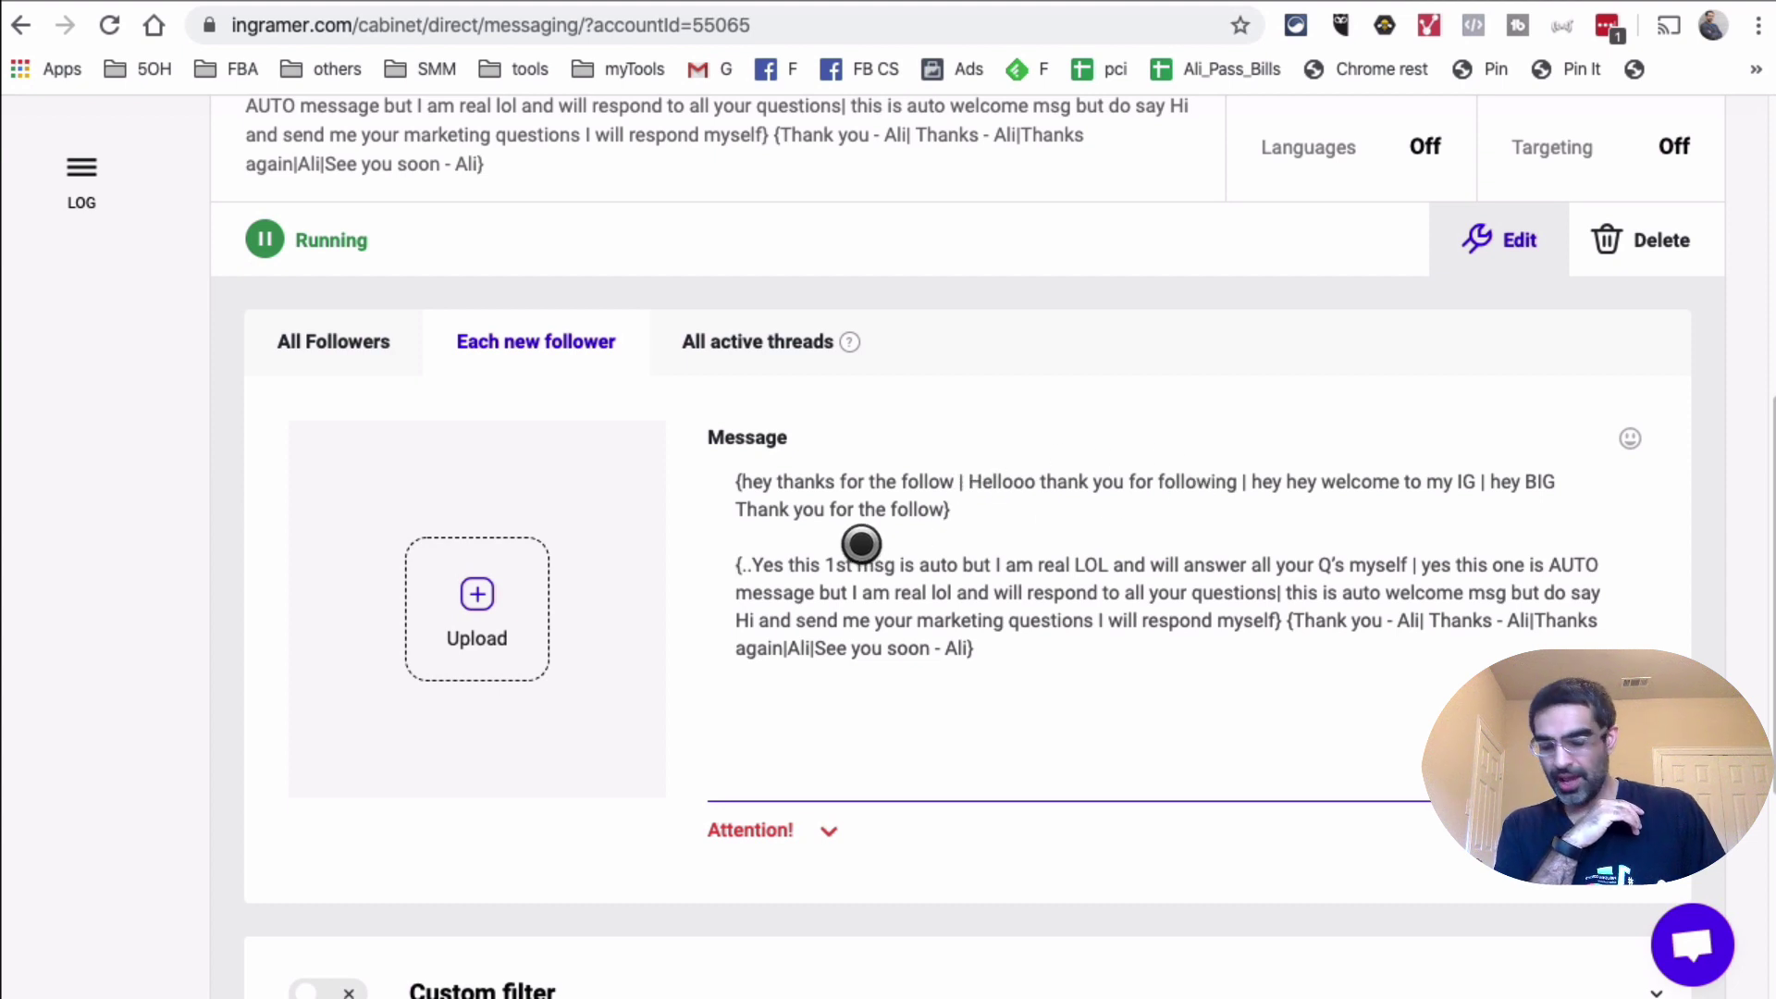
key(BackSpace)
key(BackSpace)
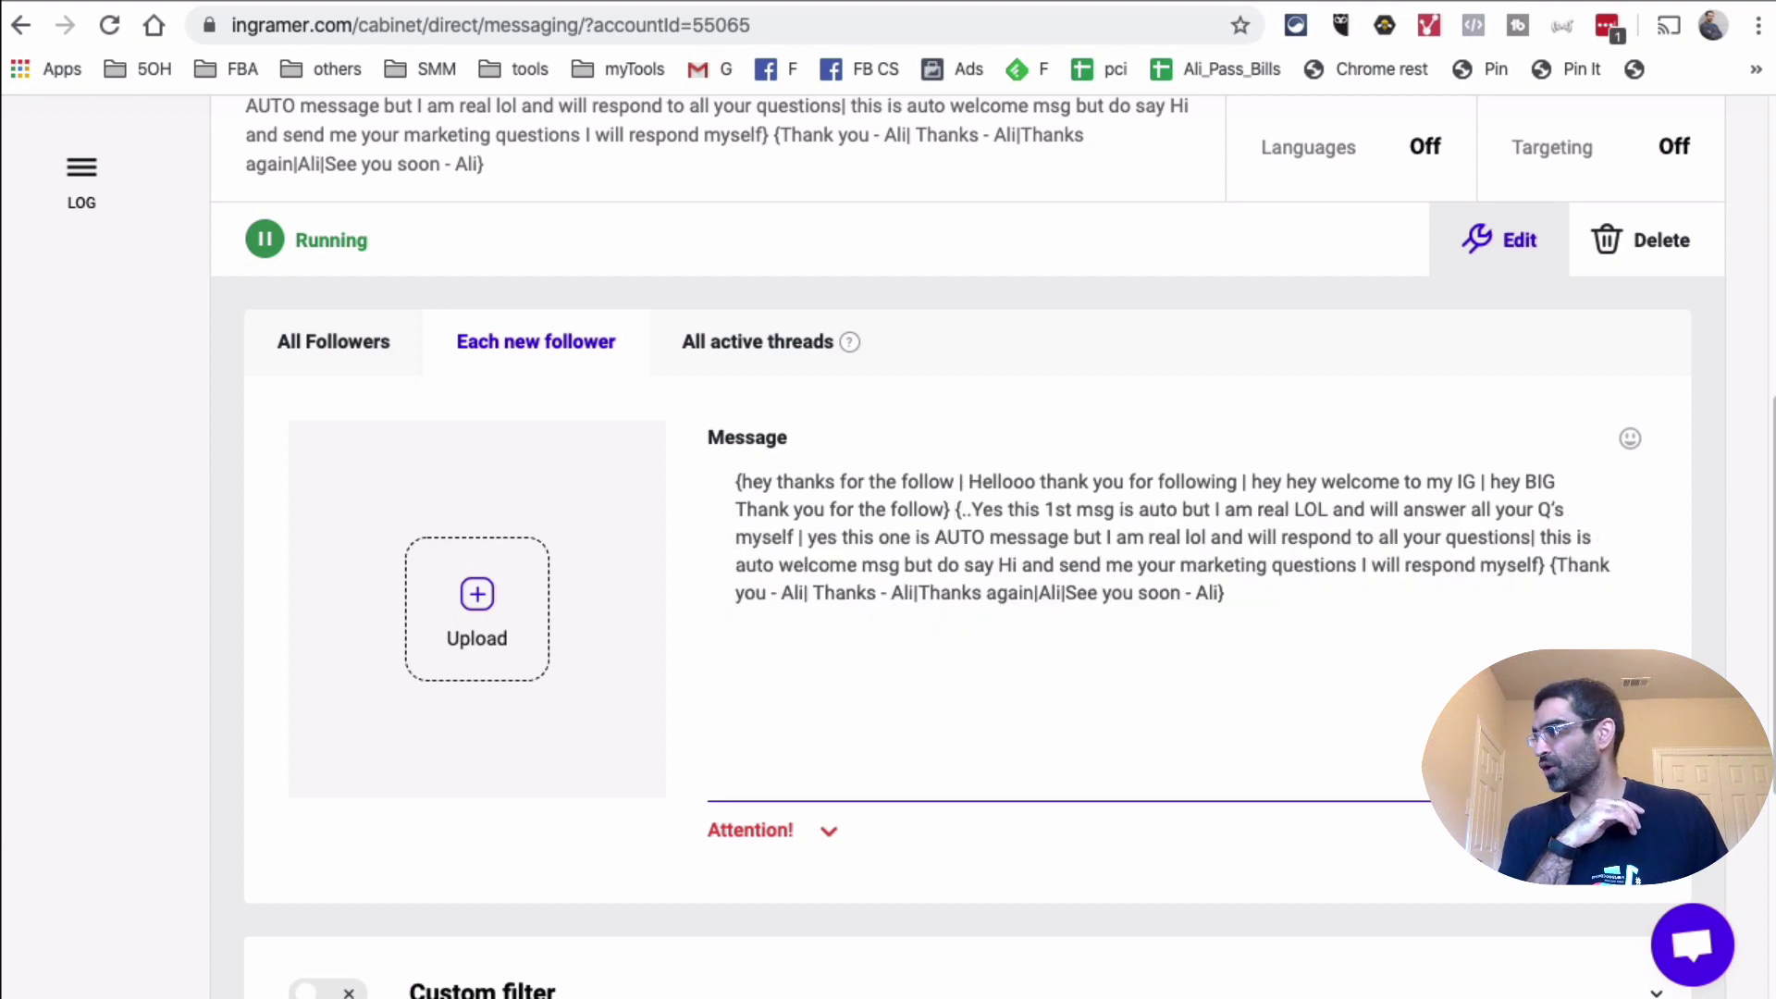
Cancel the edit form, leaving the Each New Follower campaign running with 11 sent.
scroll(1181, 626, down, 3)
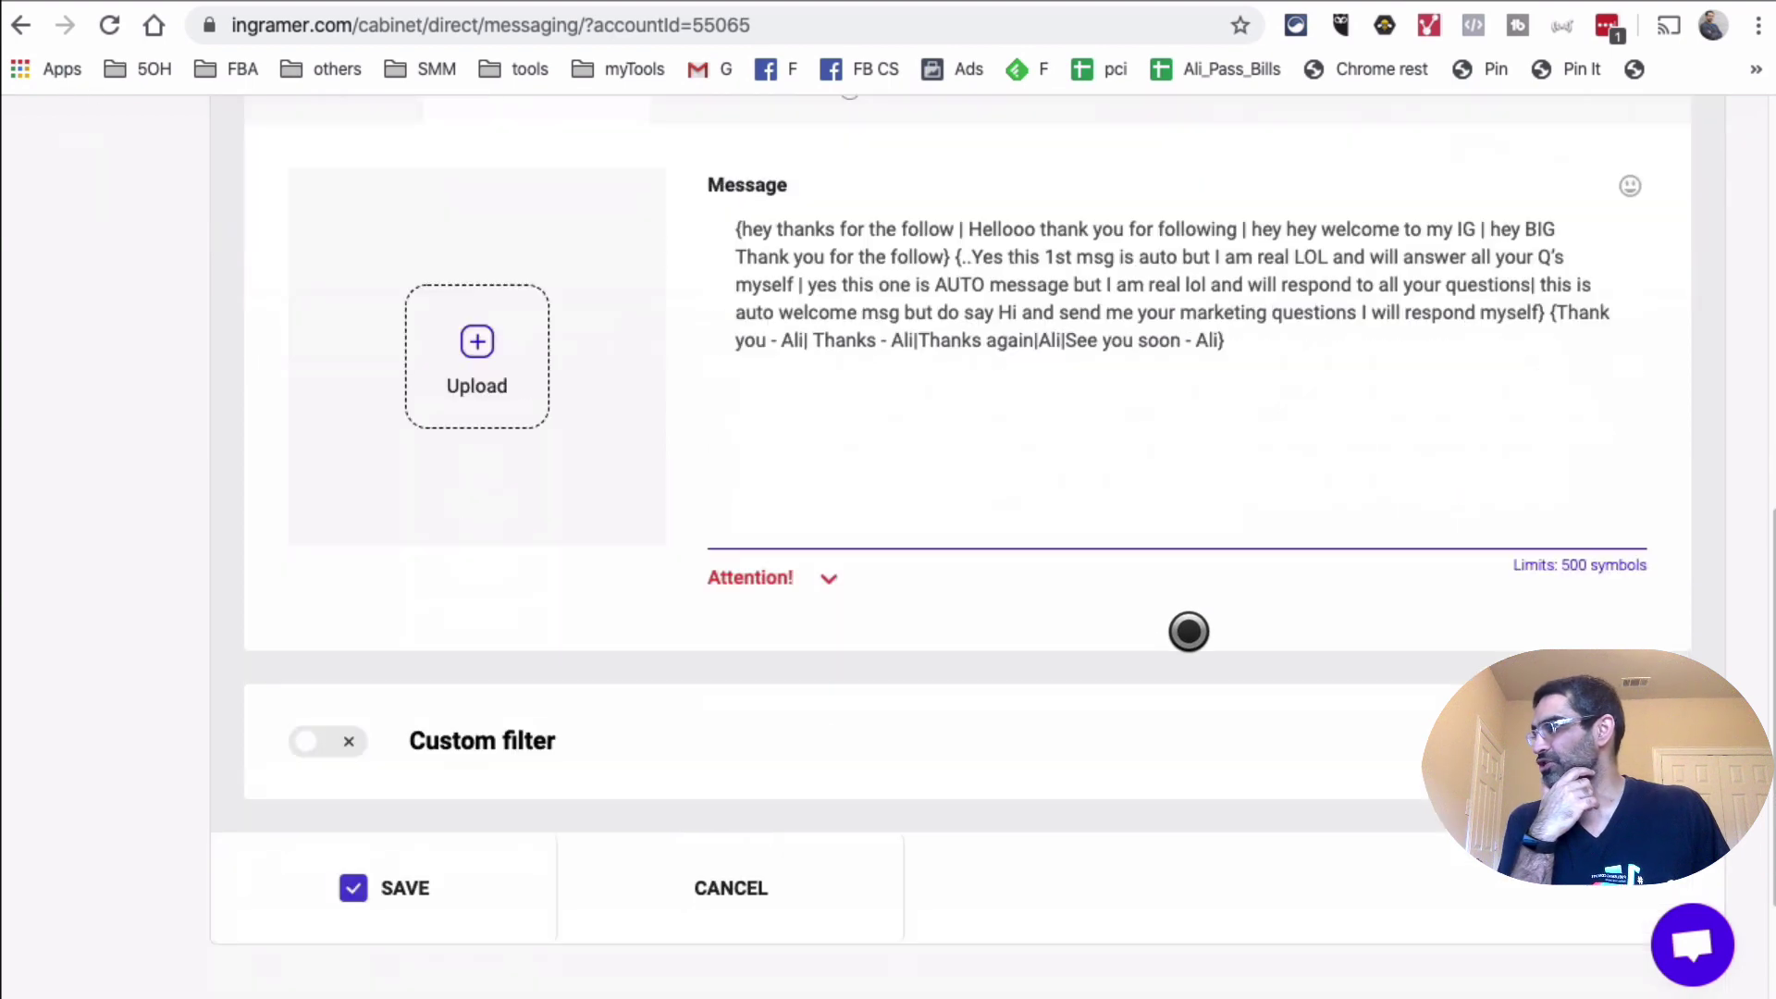
scroll(1178, 607, up, 3)
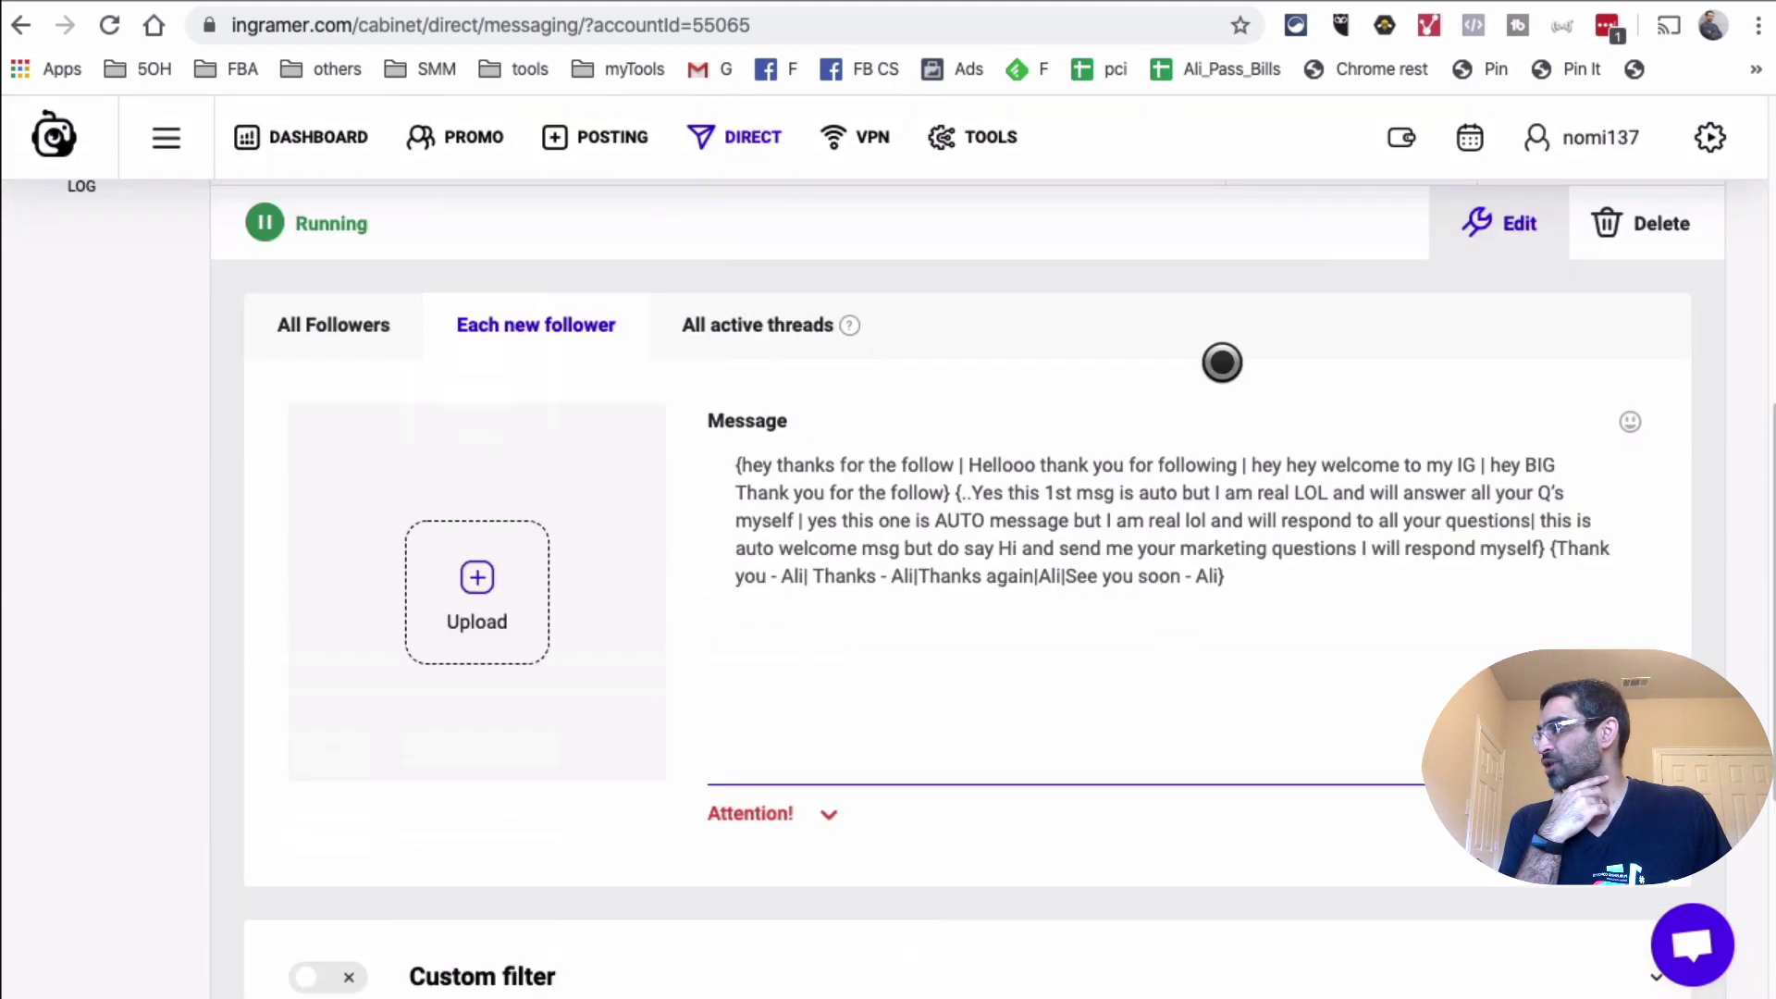
scroll(805, 745, down, 5)
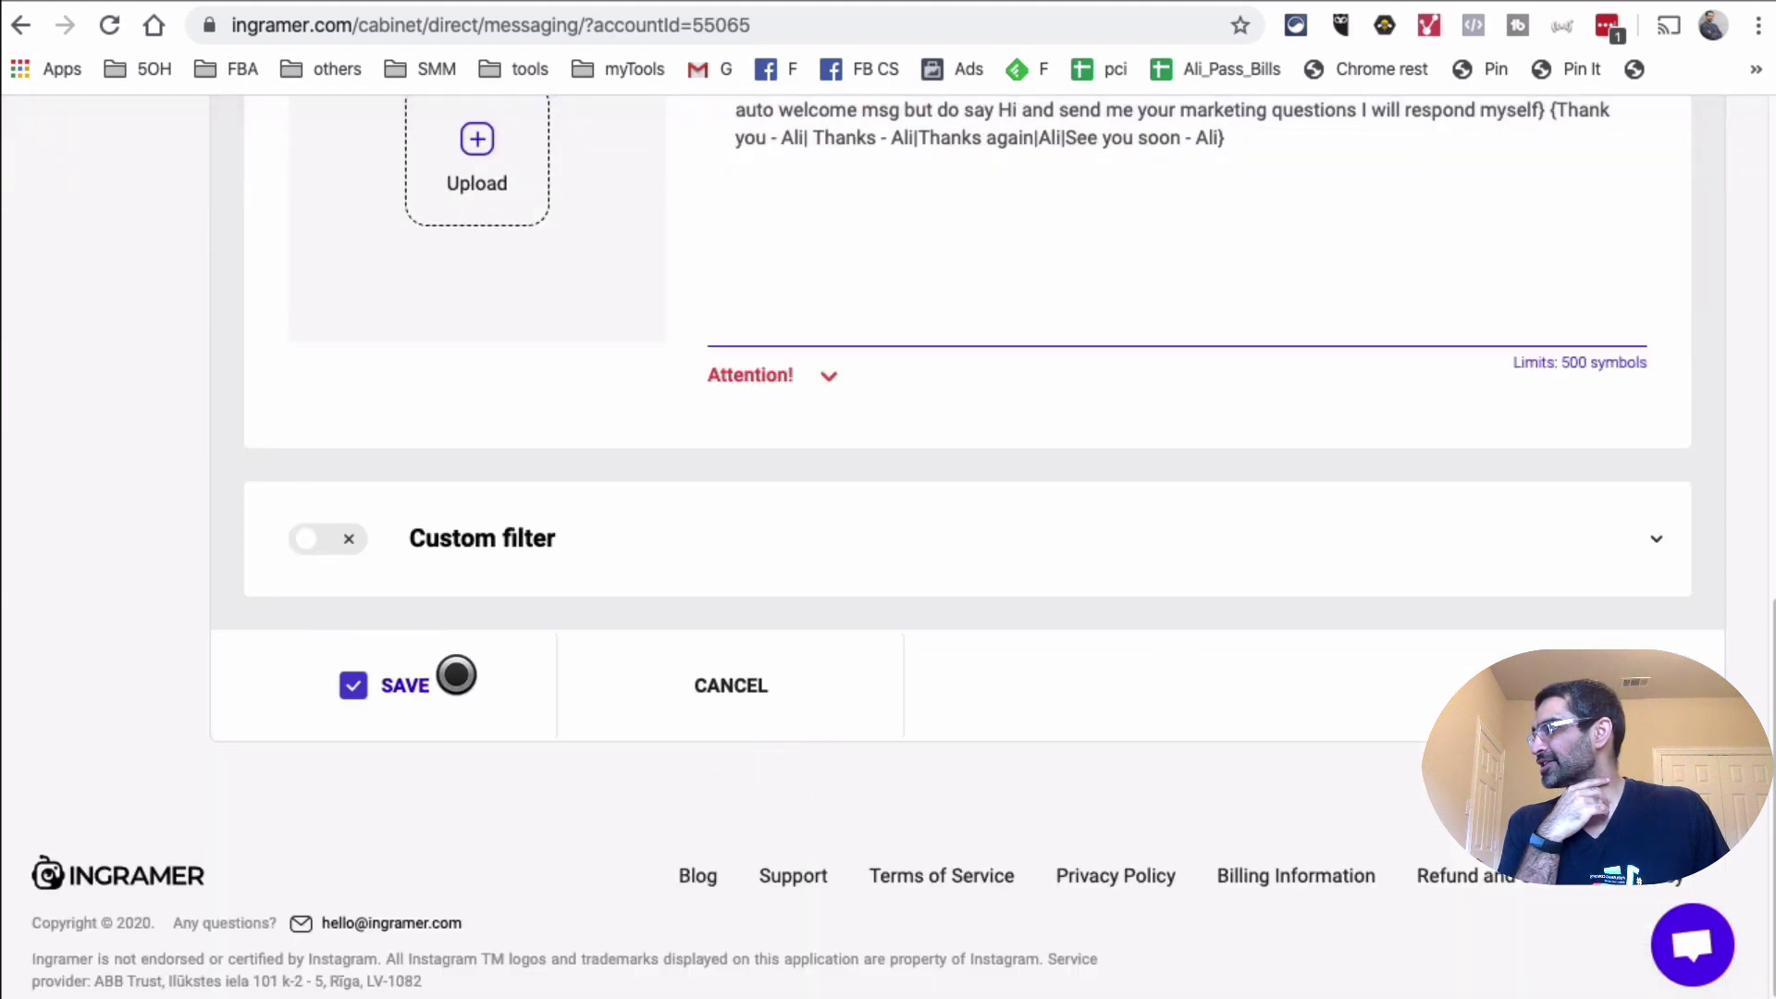
click(749, 685)
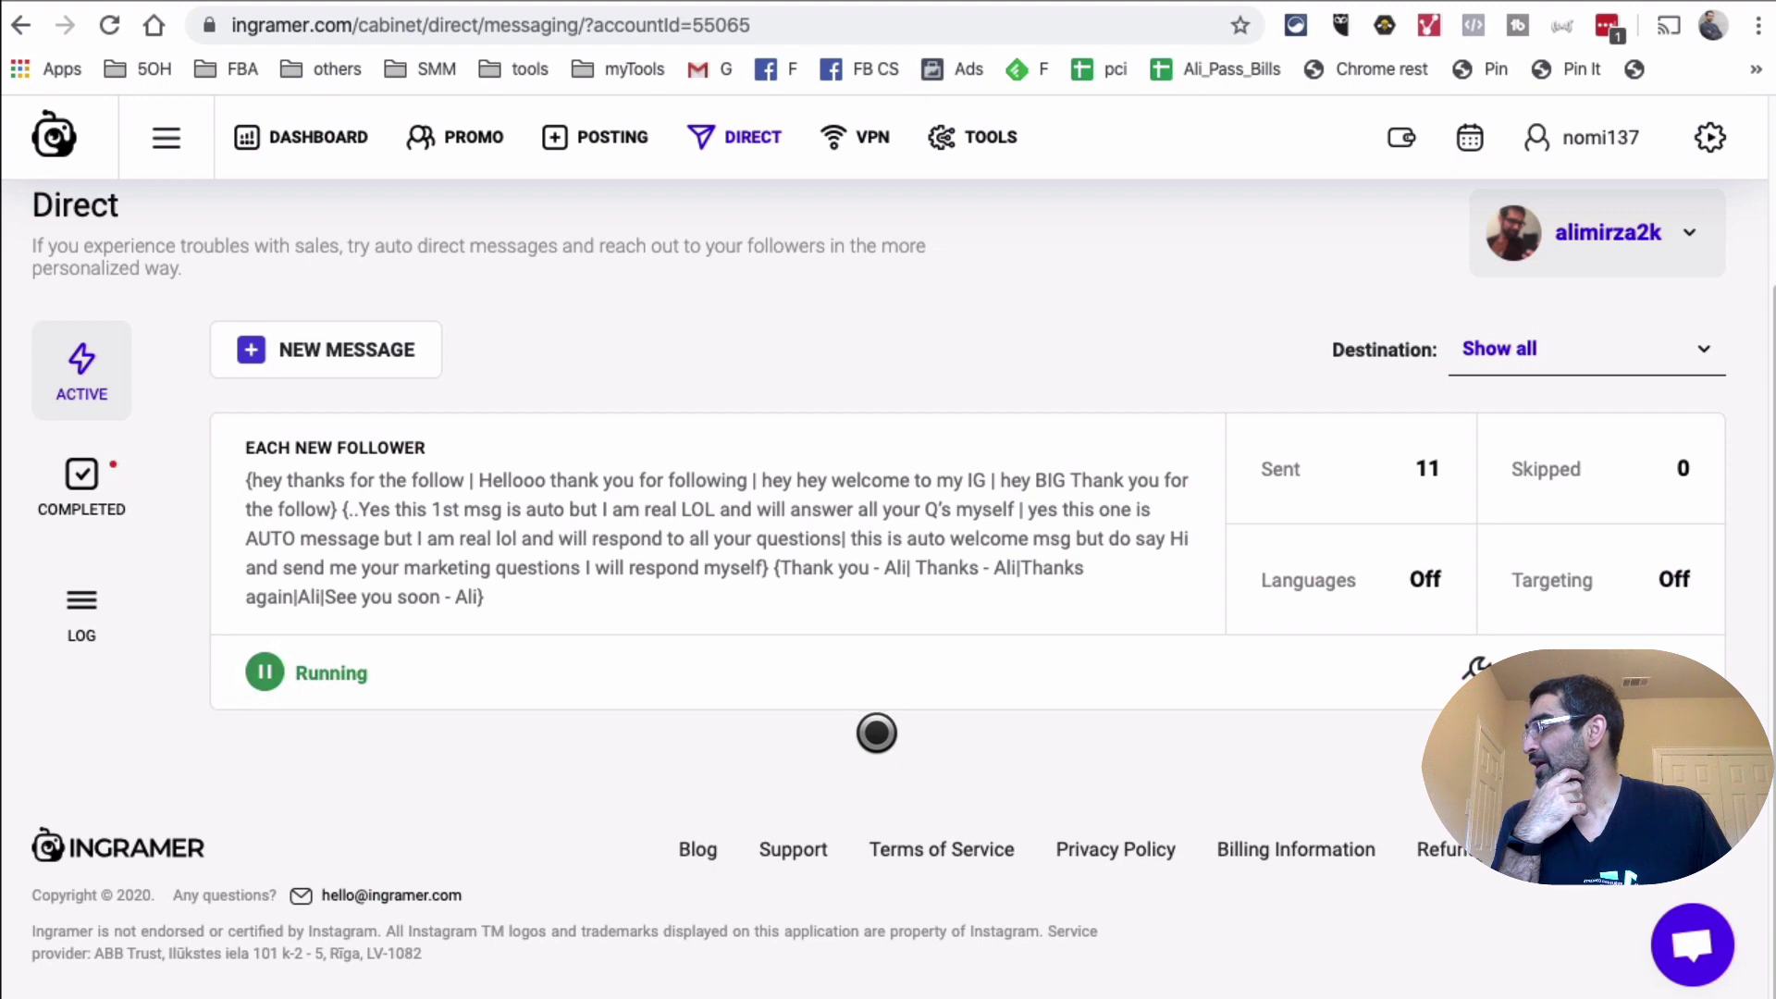
Start a new bulk message from the Bulk Messaging page.
scroll(879, 731, up, 3)
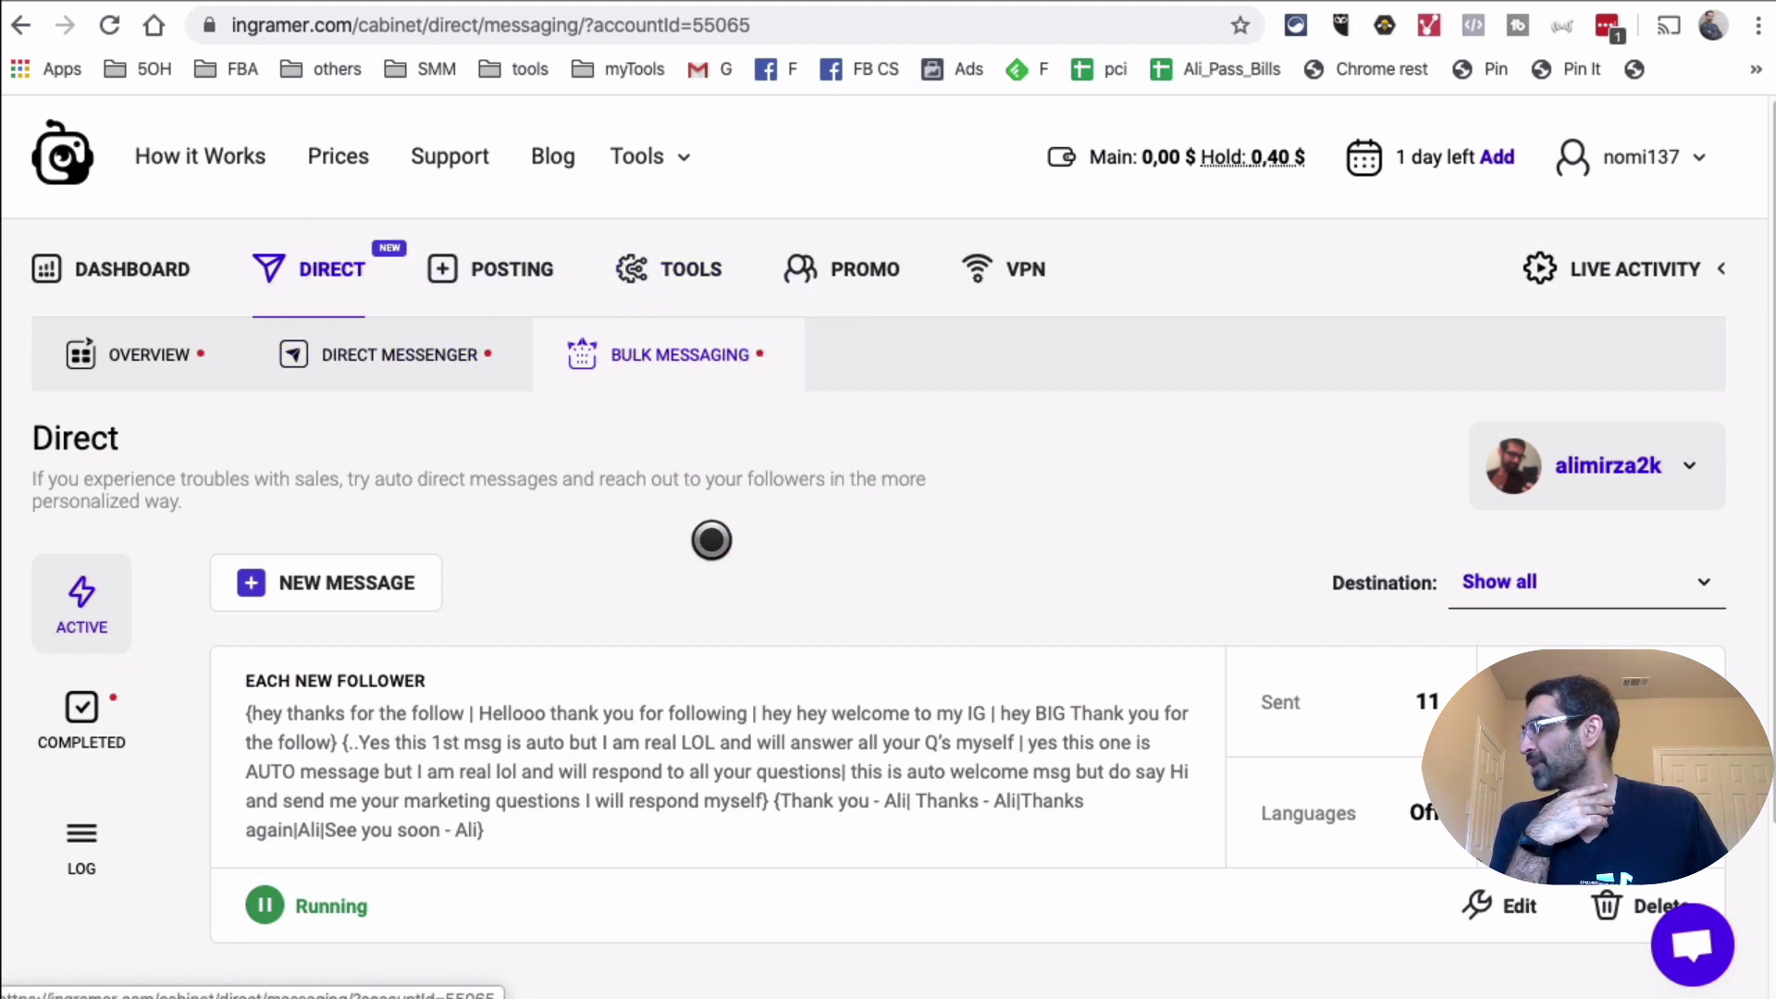
scroll(720, 560, down, 2)
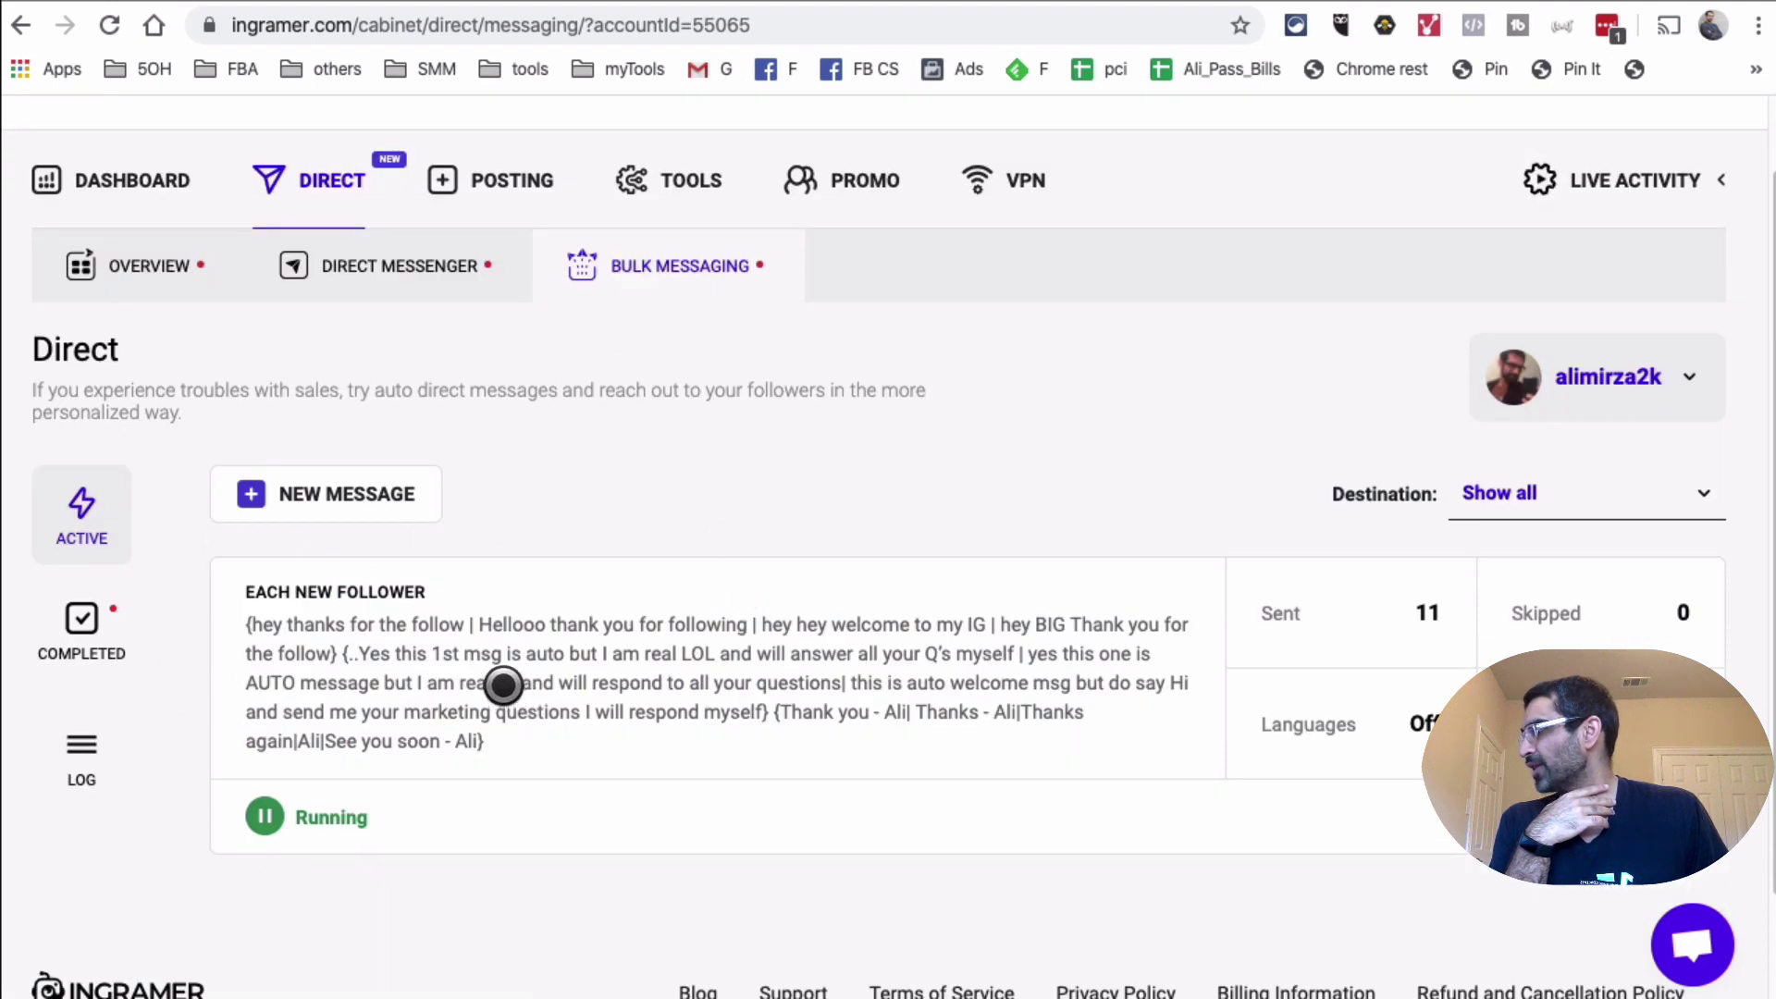
click(387, 486)
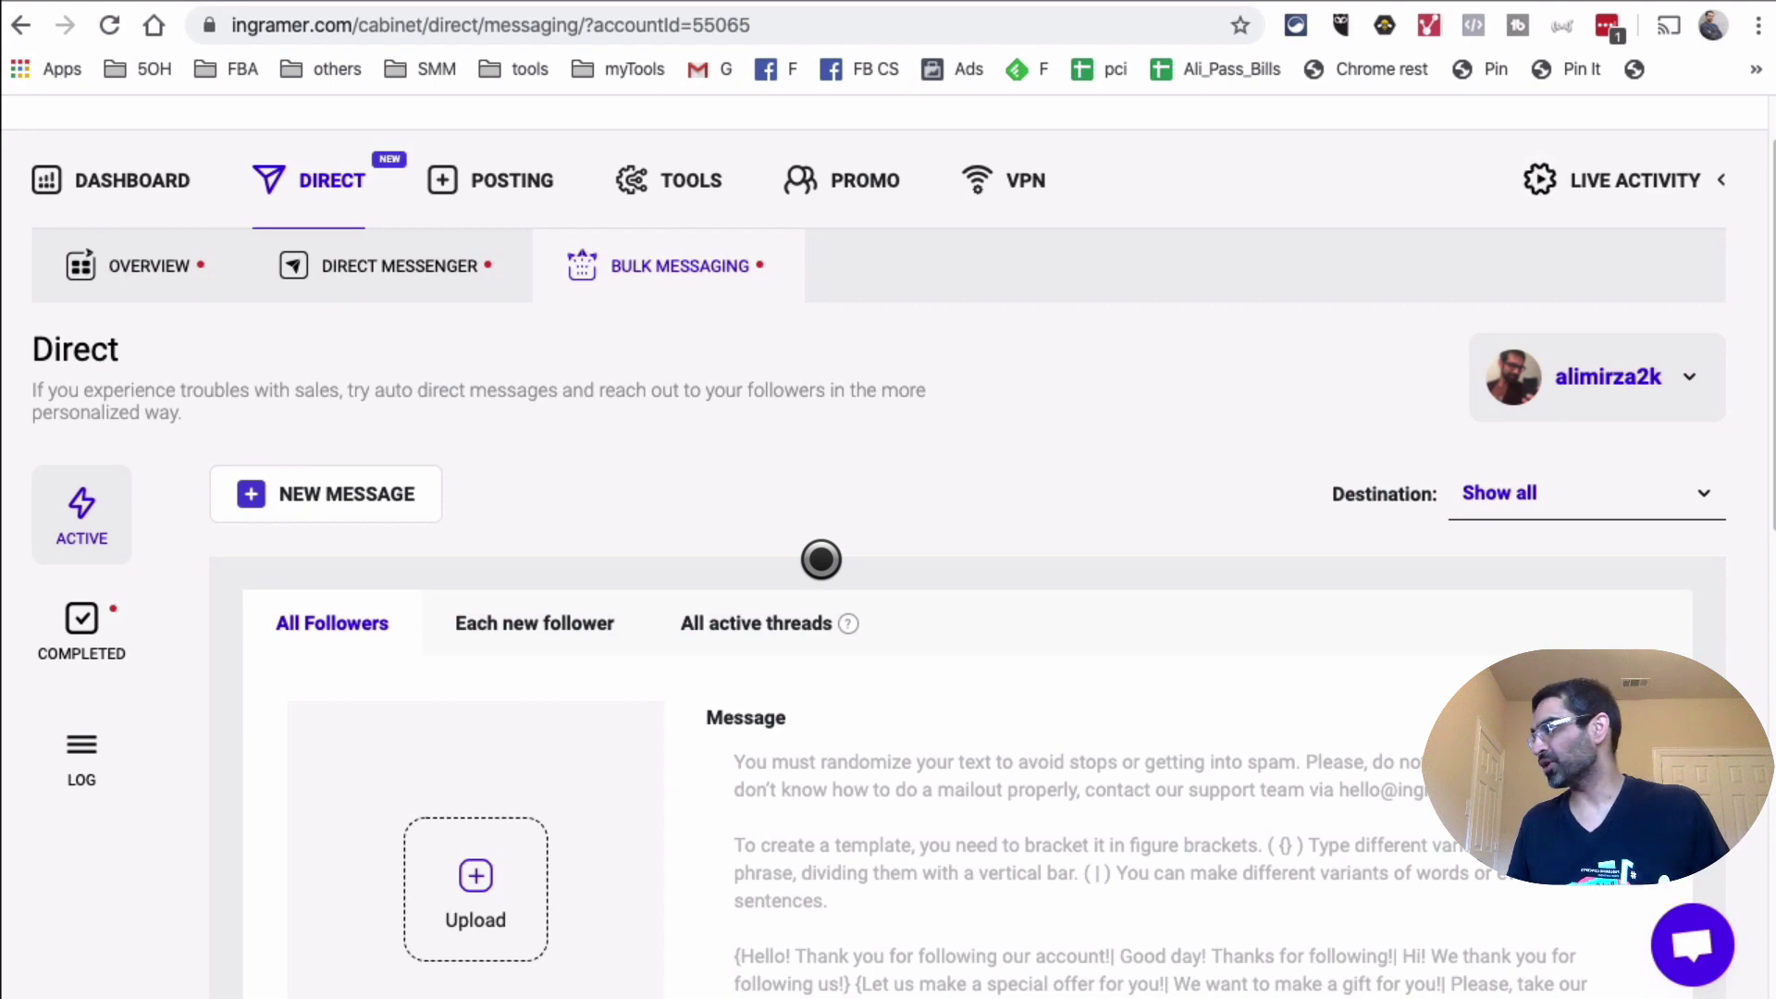
Try Each new follower, then target All active threads and show its tooltip about previously contacted users.
scroll(844, 570, down, 1)
scroll(844, 570, down, 3)
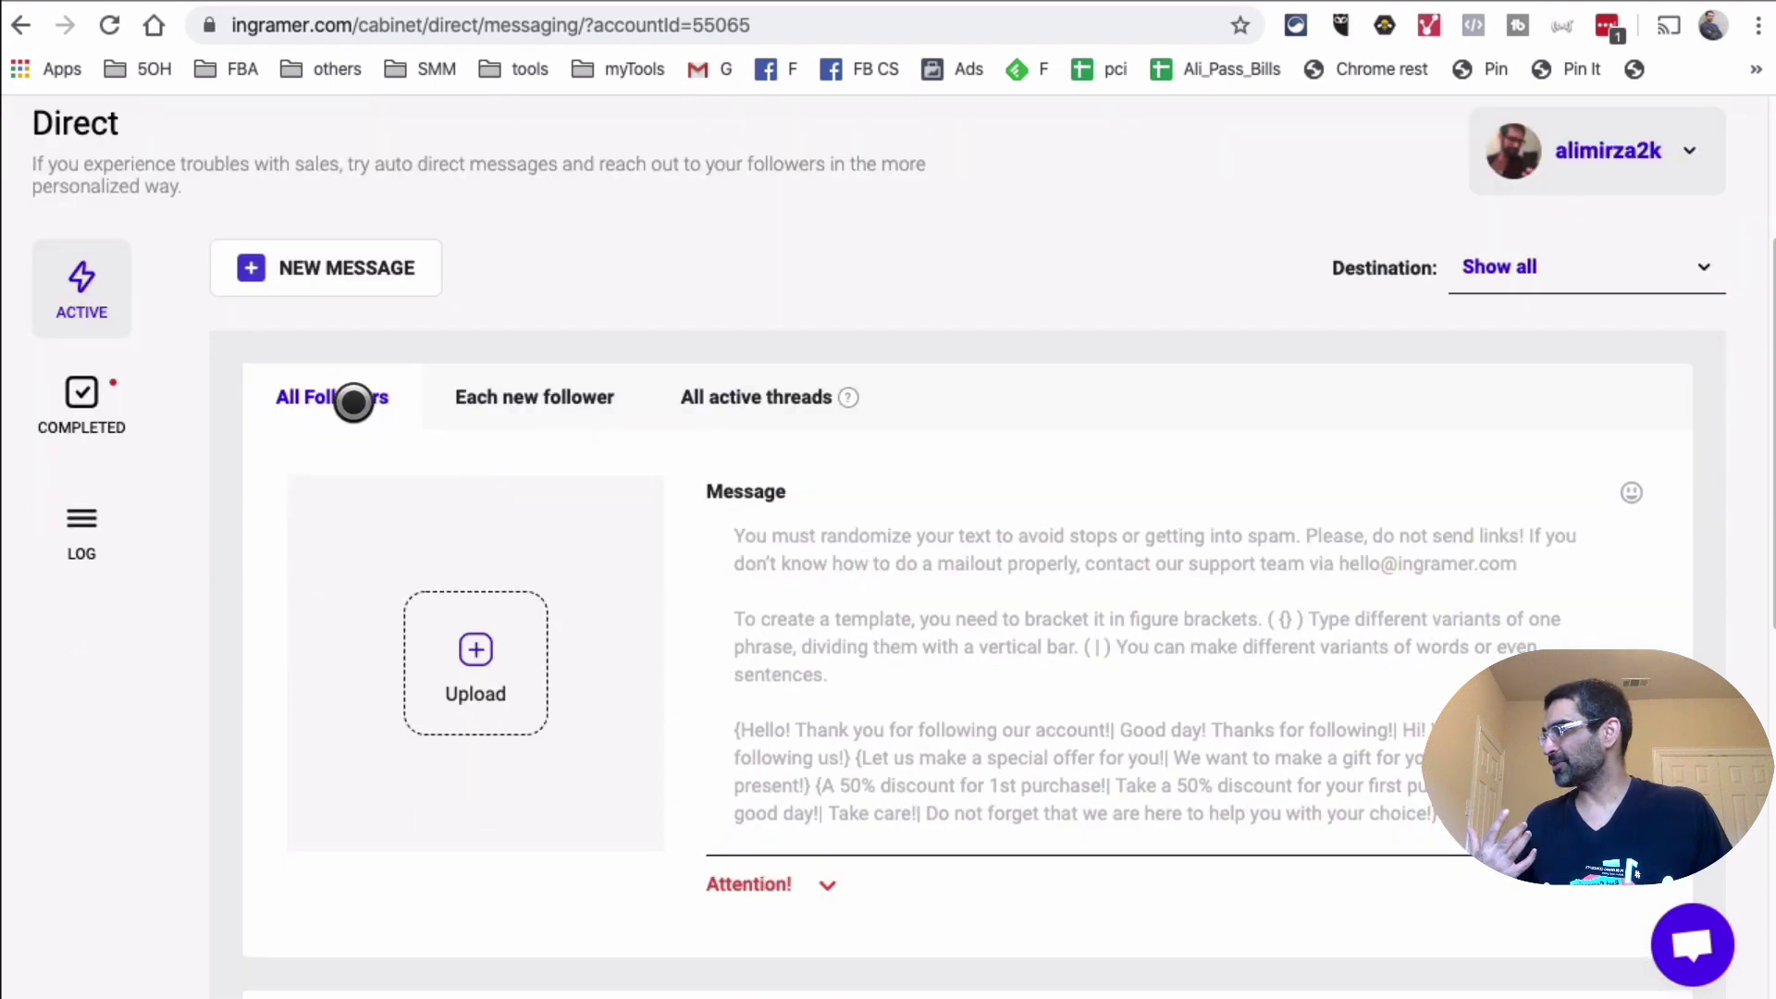
click(530, 381)
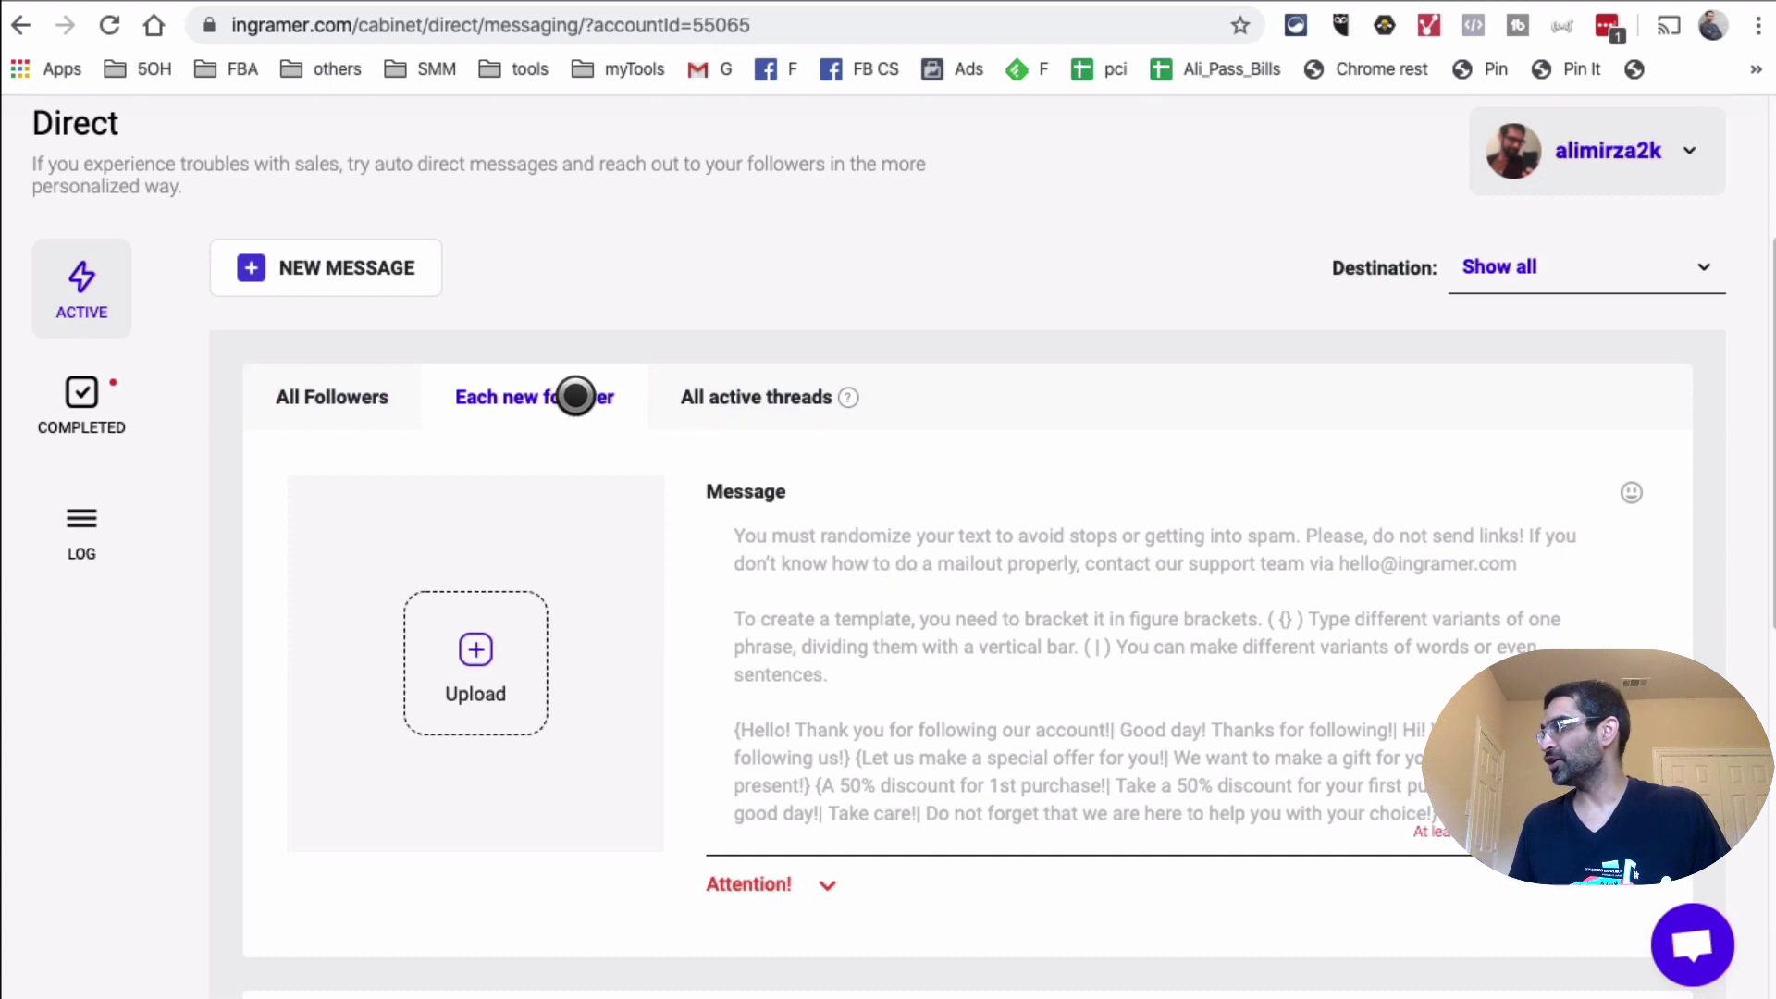
click(858, 511)
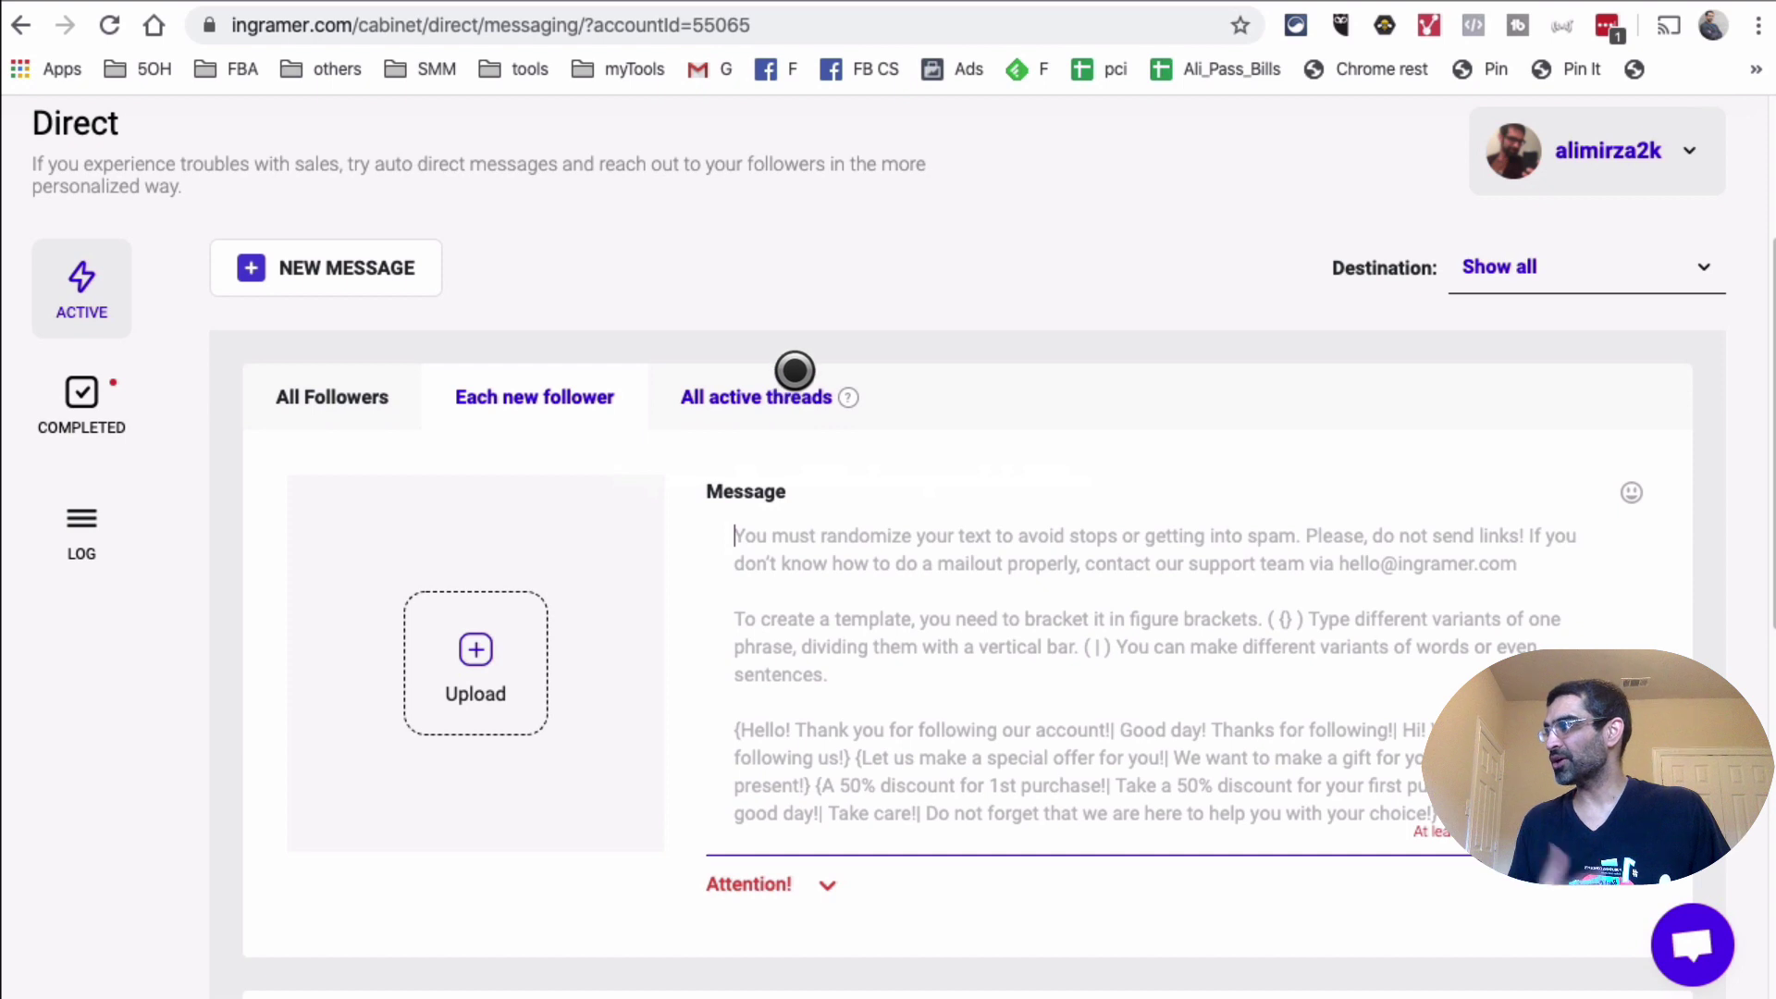
click(767, 390)
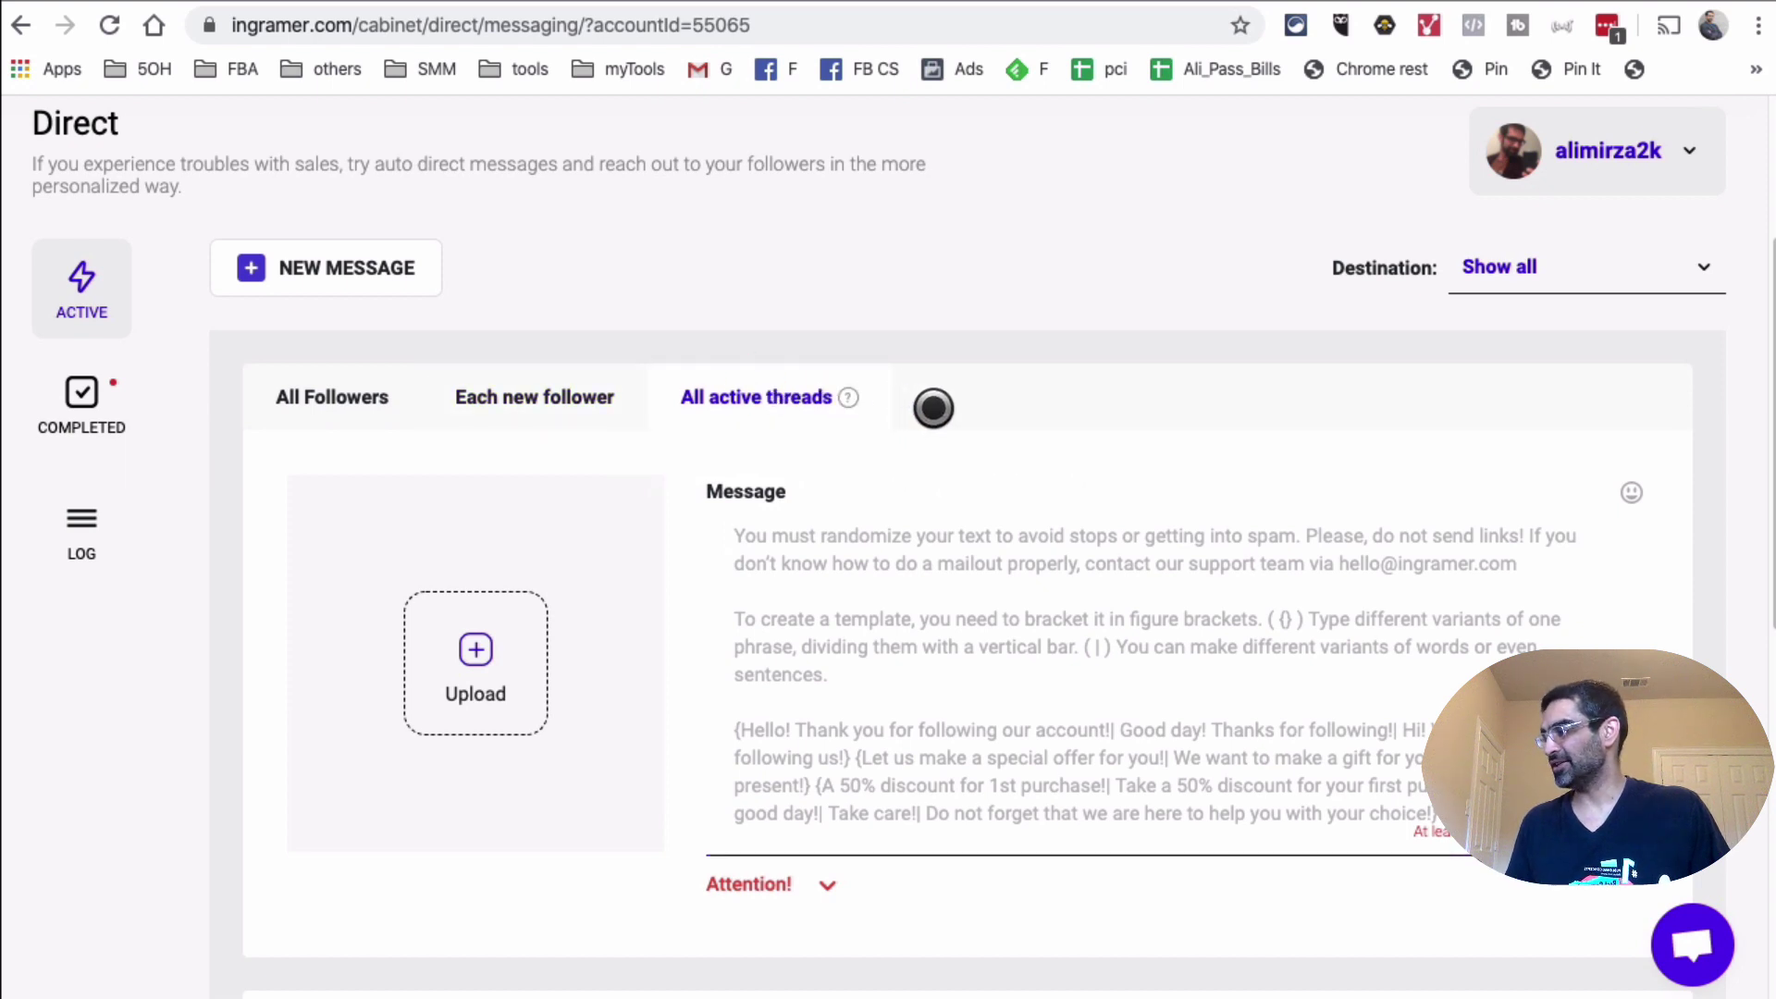
mouse_move(860, 389)
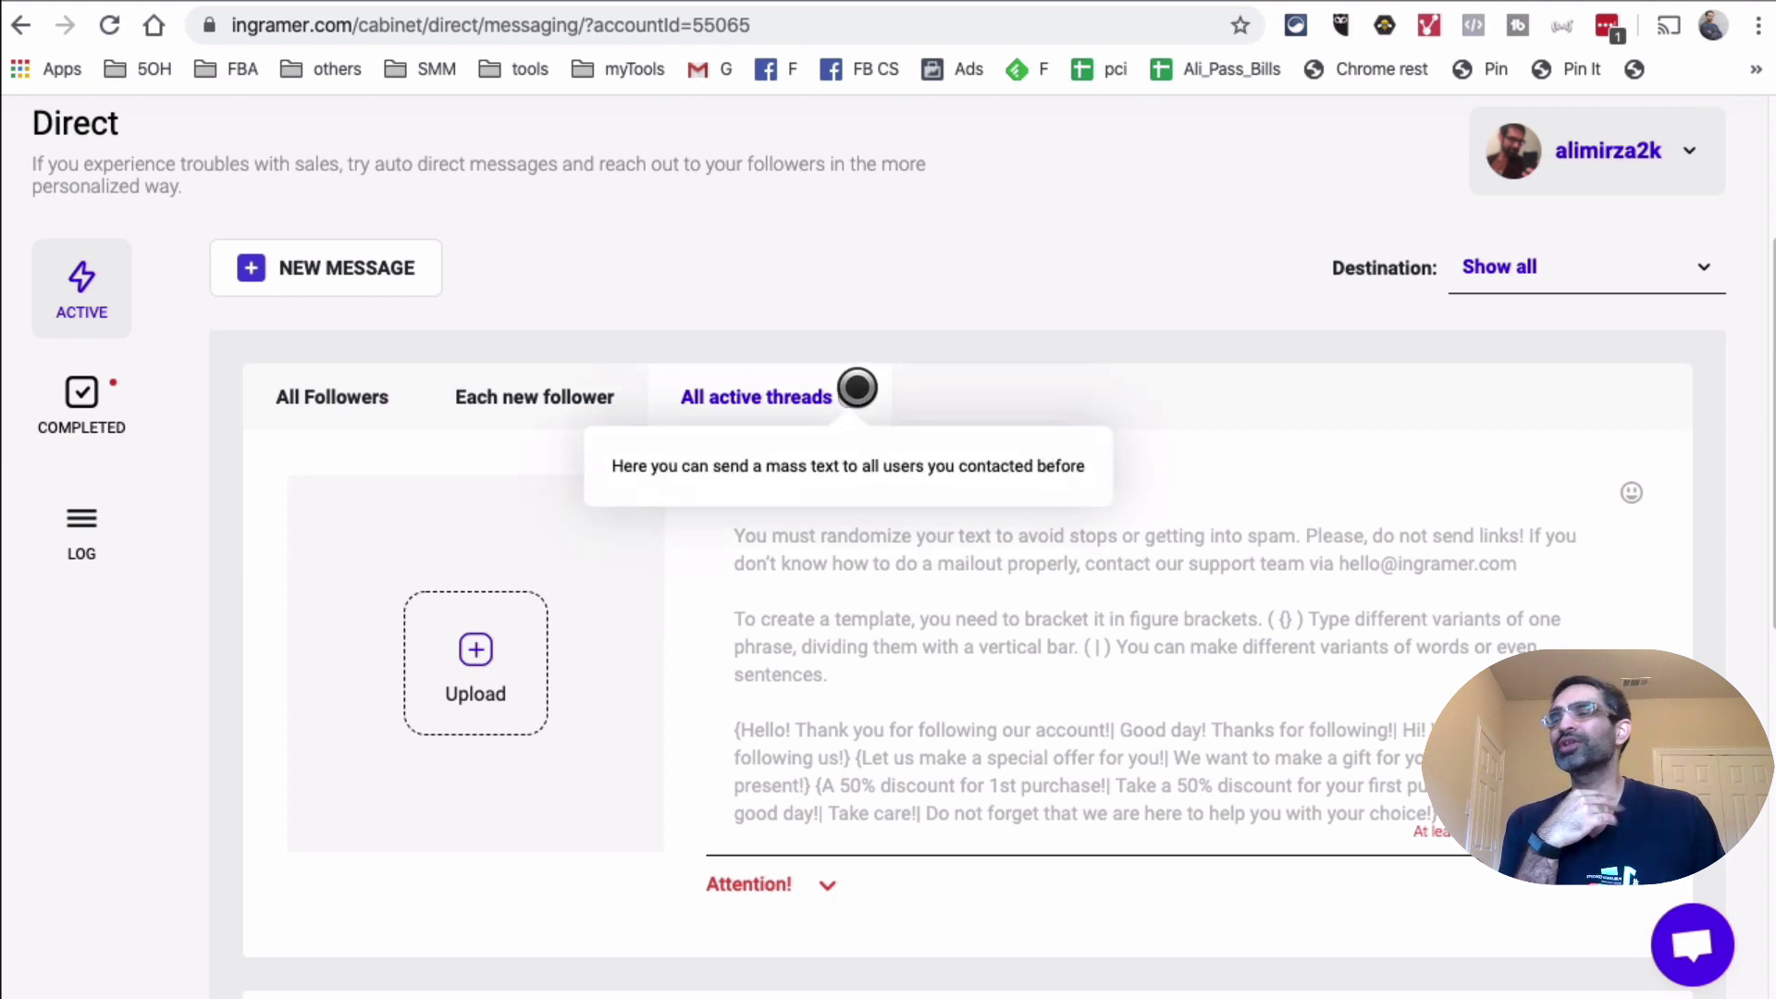
Compare the All Followers, Each new follower and All active threads audiences, then settle on Each new follower.
click(326, 399)
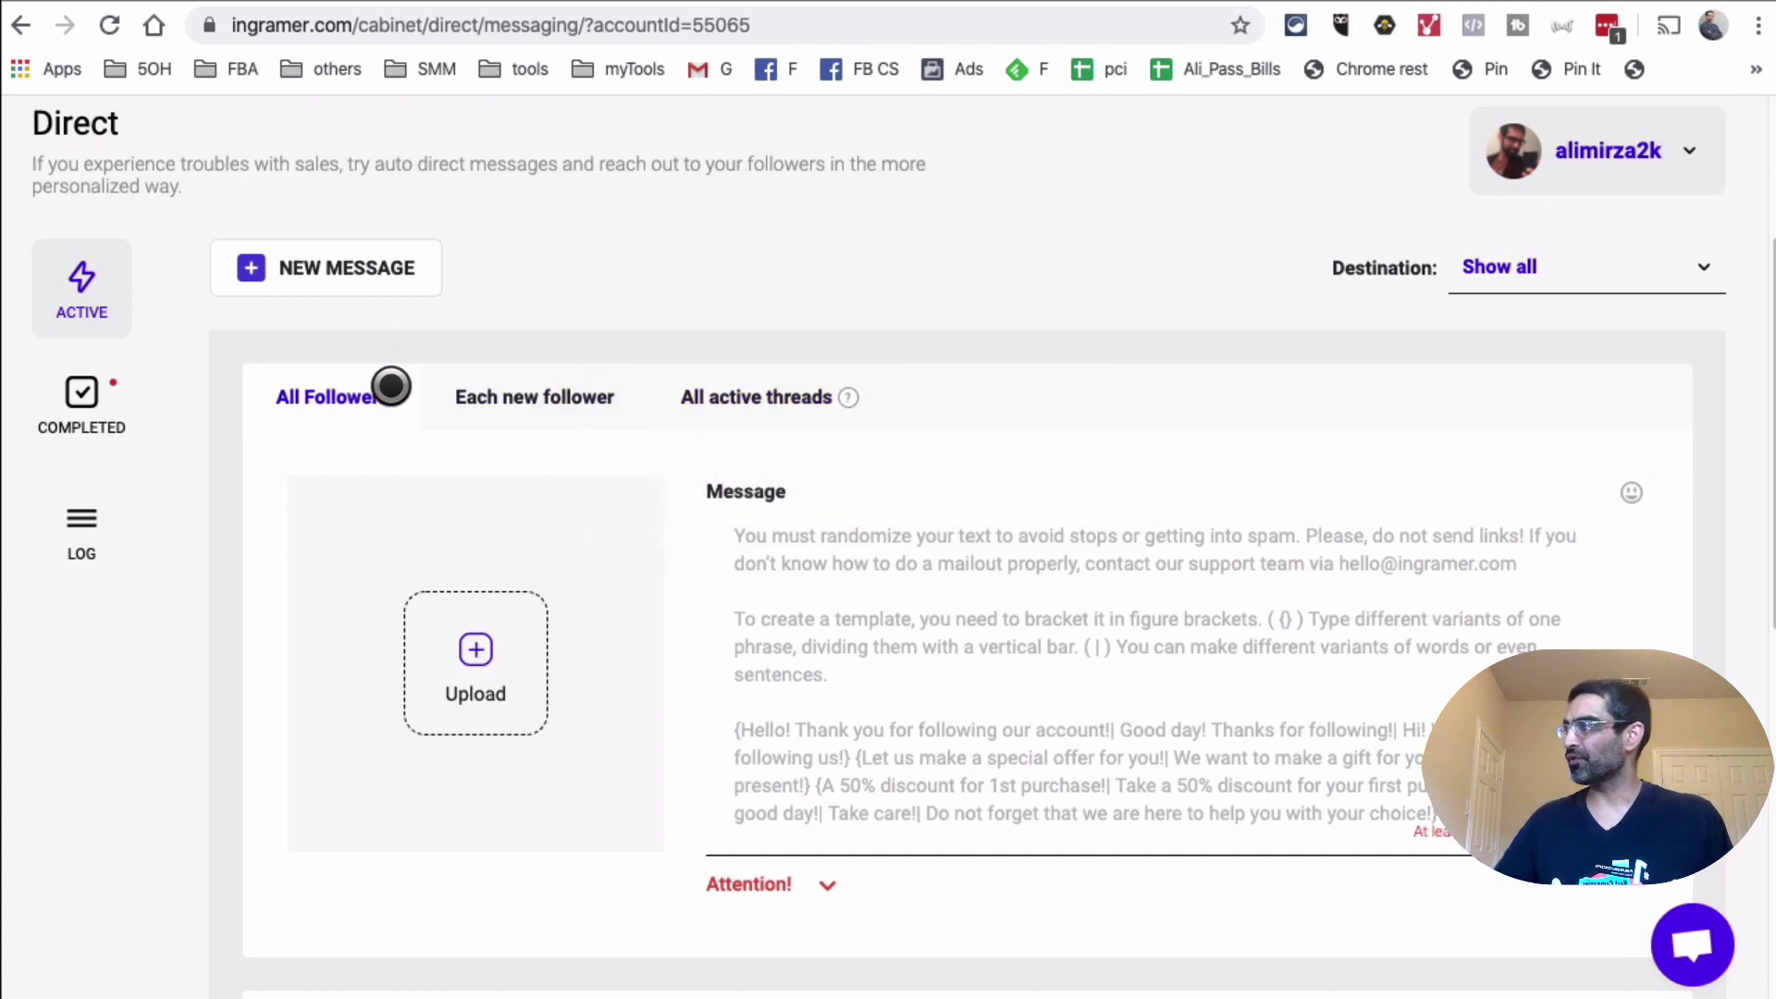
click(560, 389)
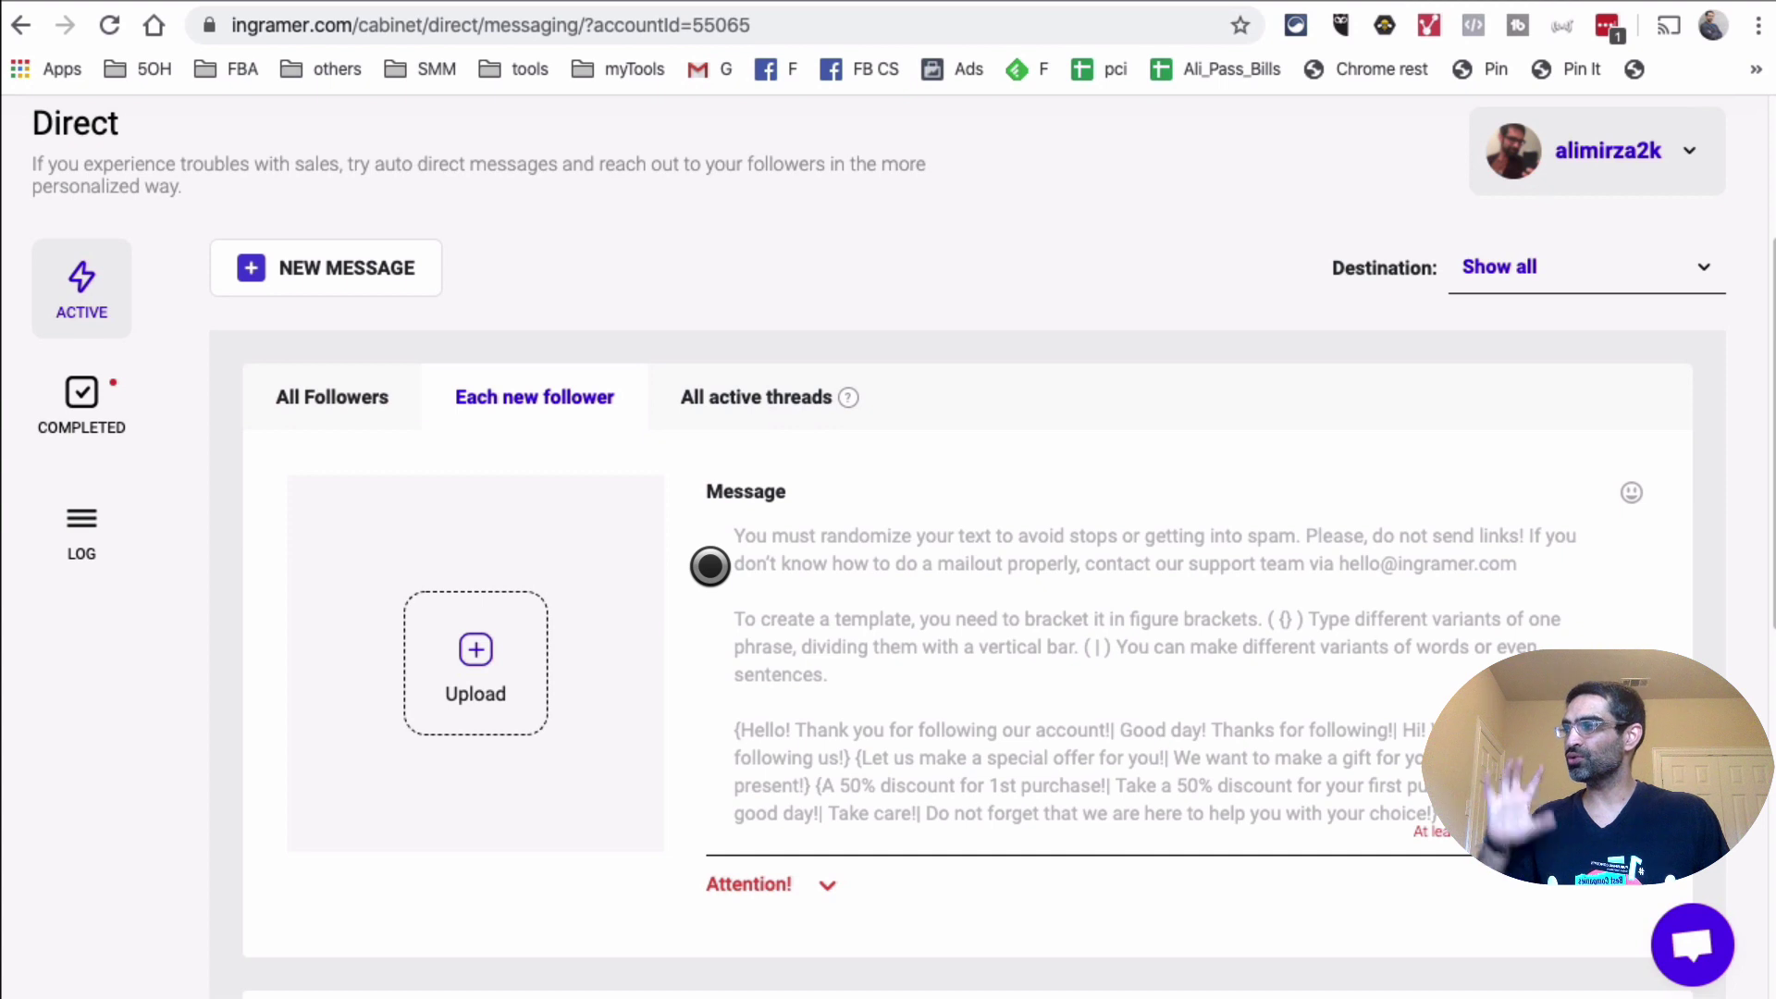
click(765, 398)
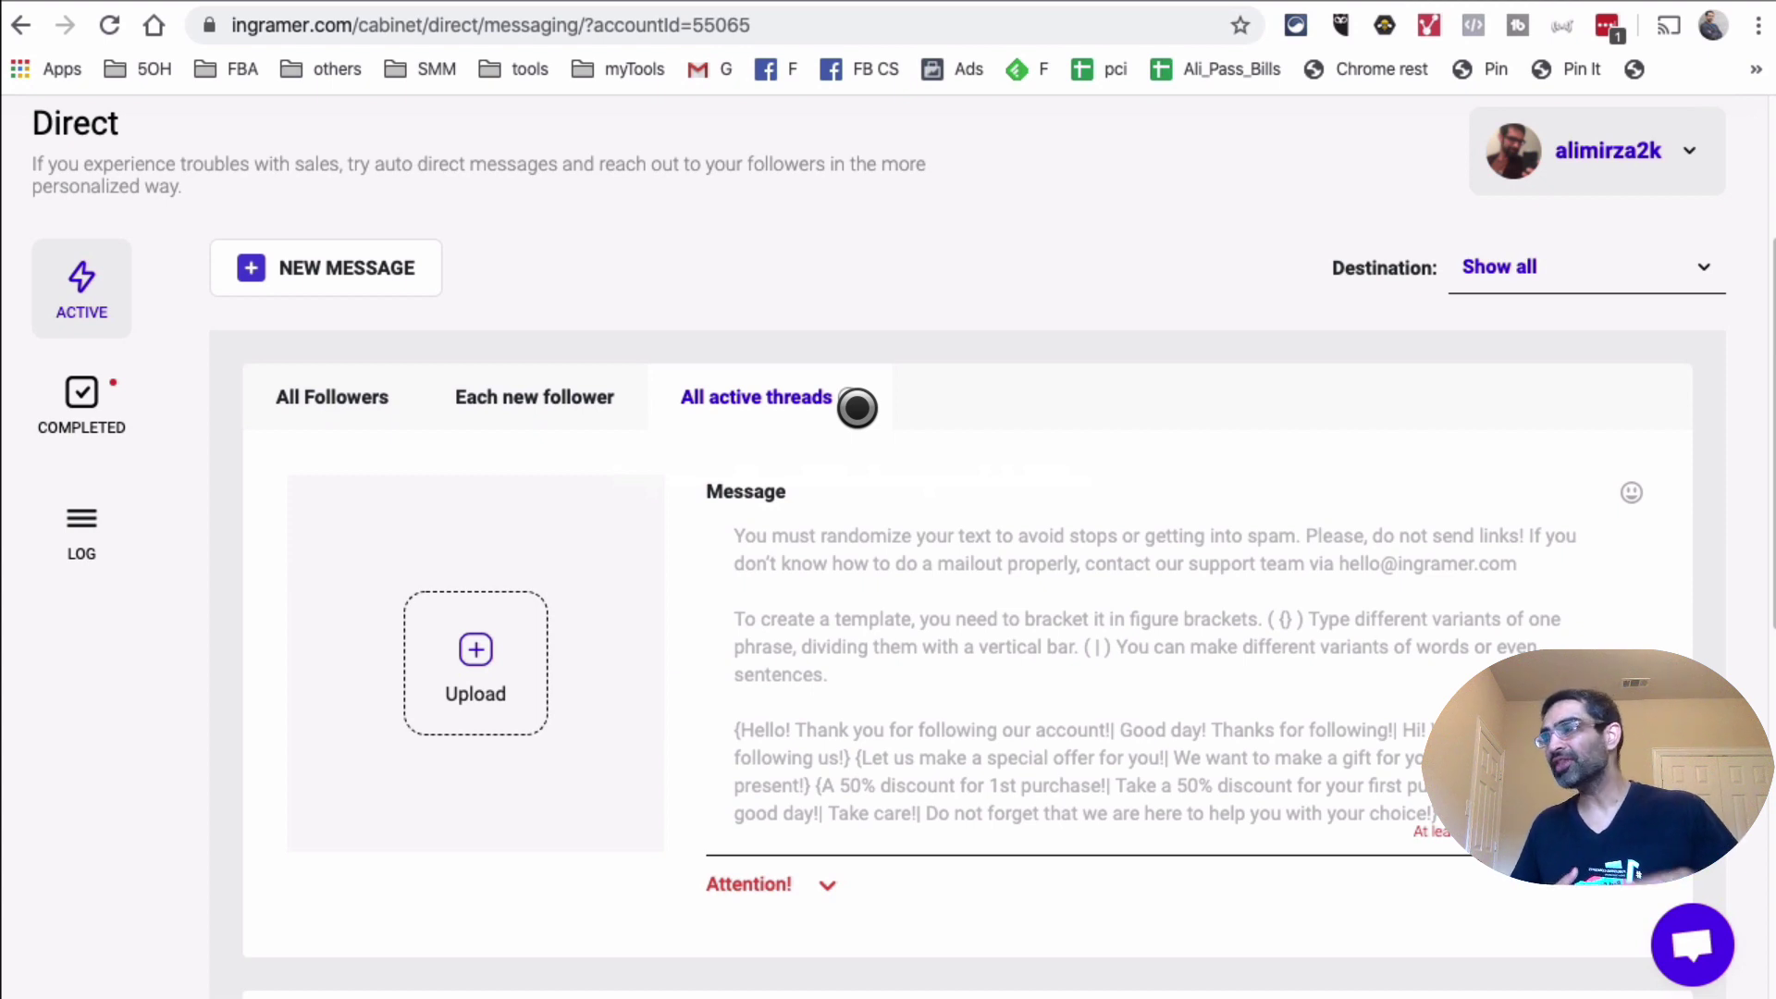
mouse_move(849, 400)
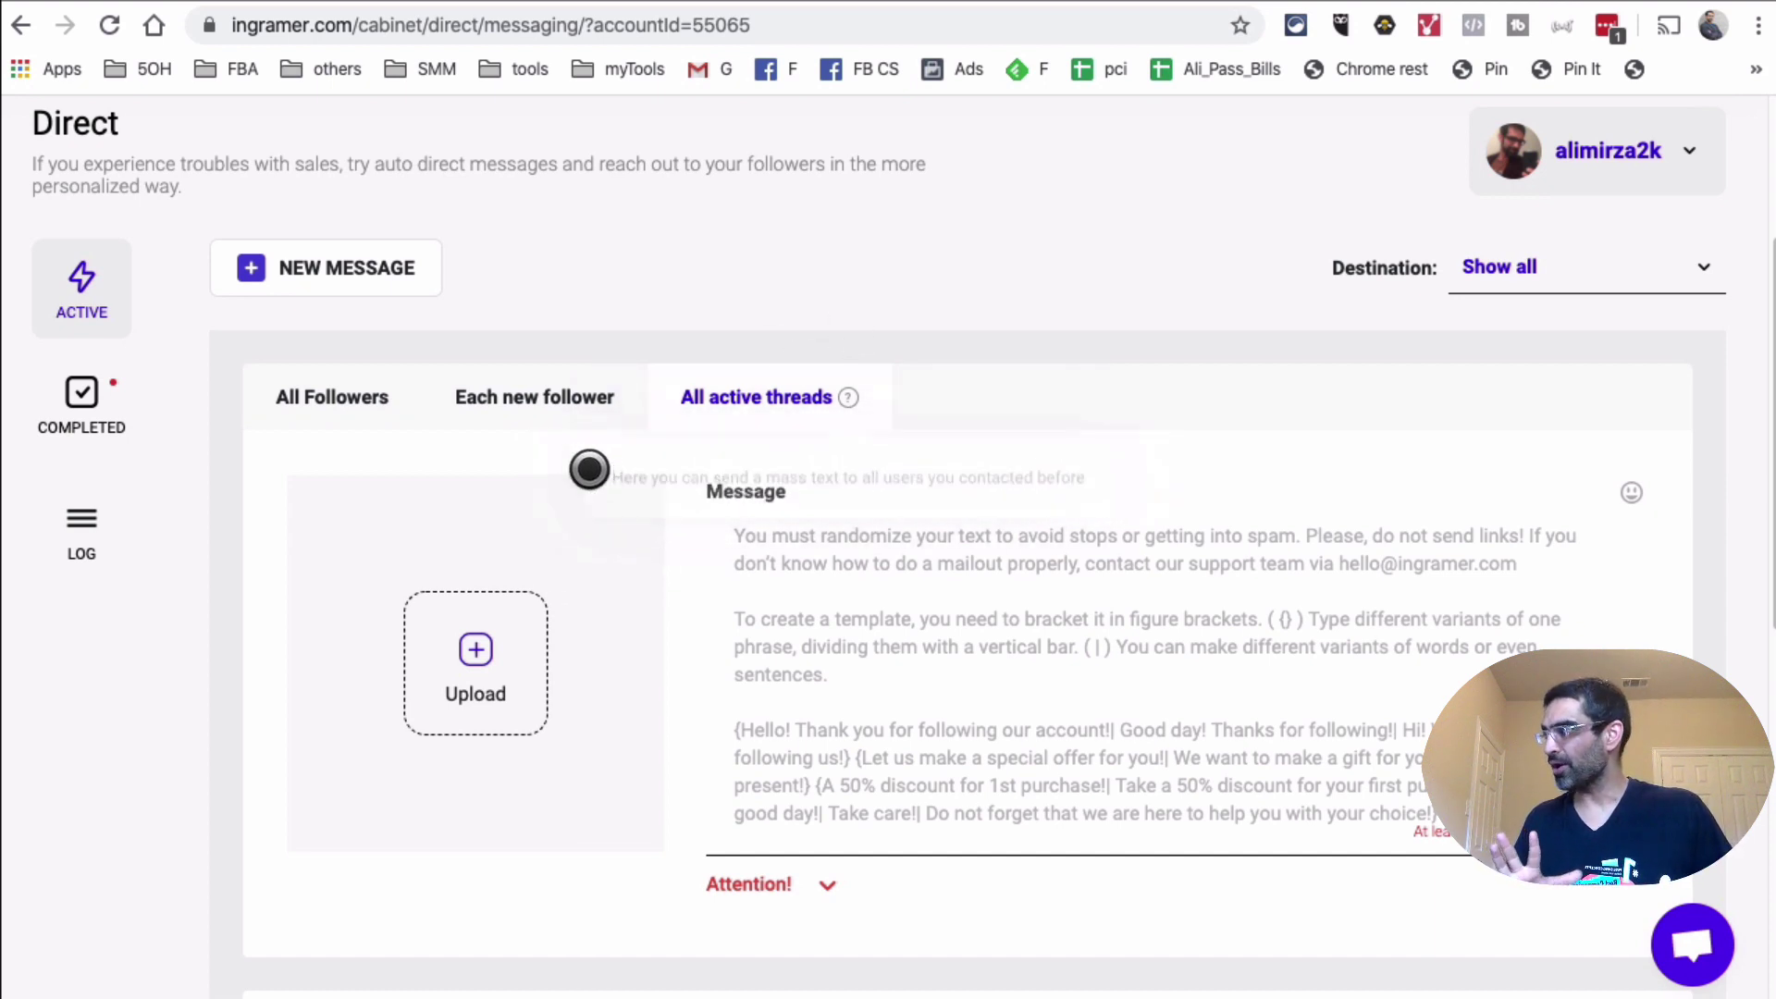
click(574, 395)
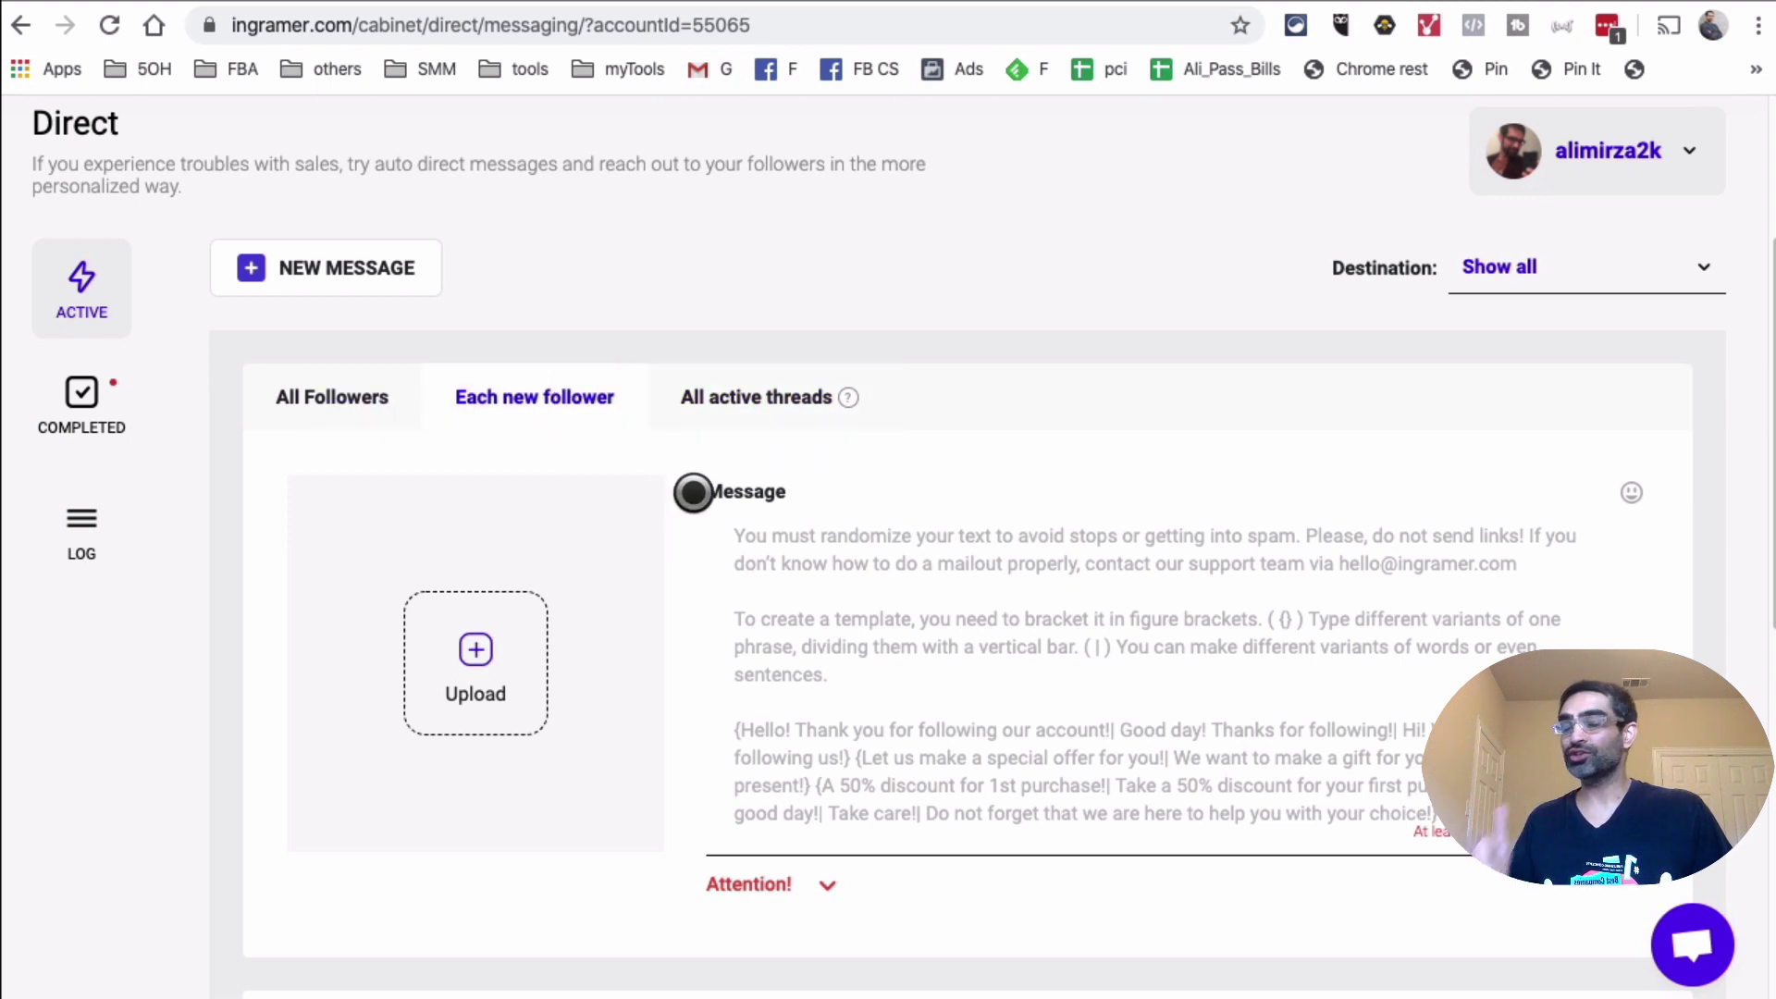